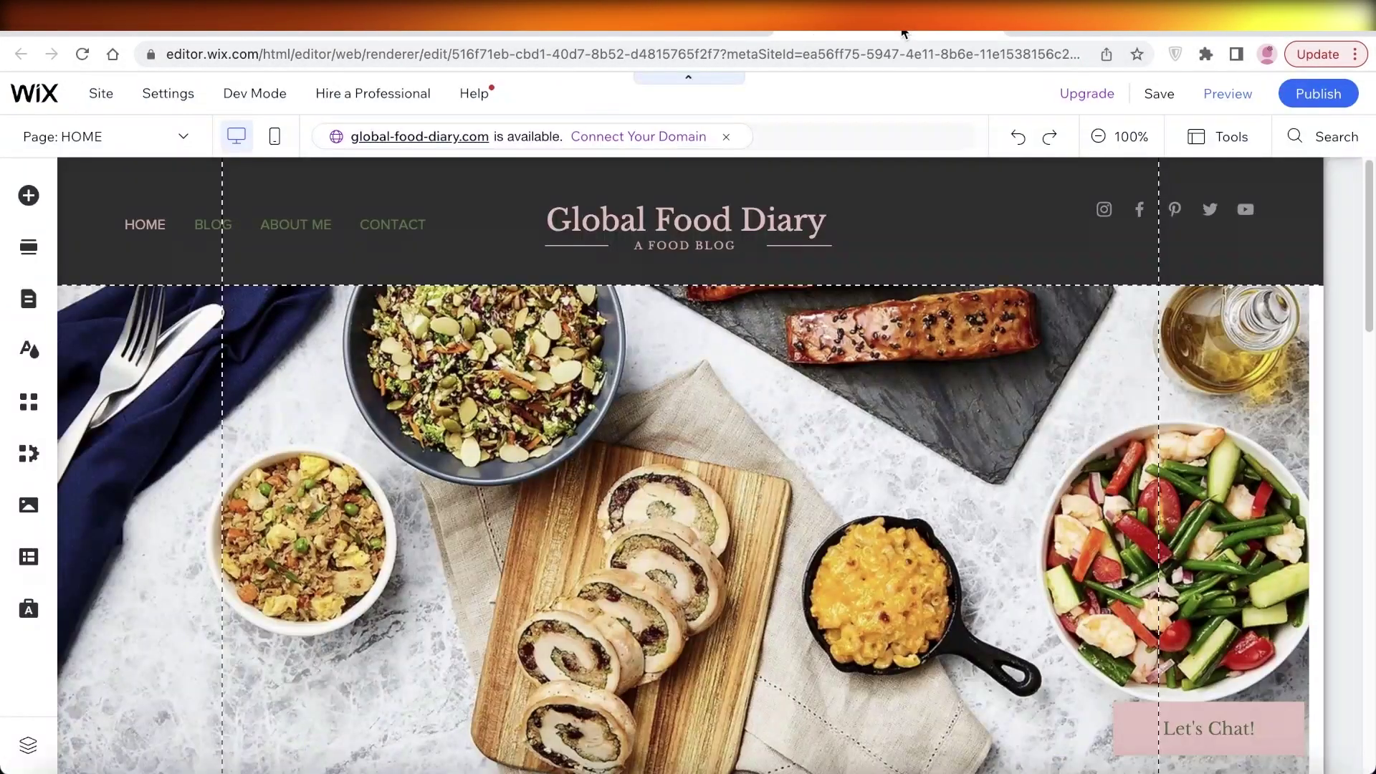
- Browse the ready-made sections panel, then close it without adding anything
scroll(1347, 332, "down", 9)
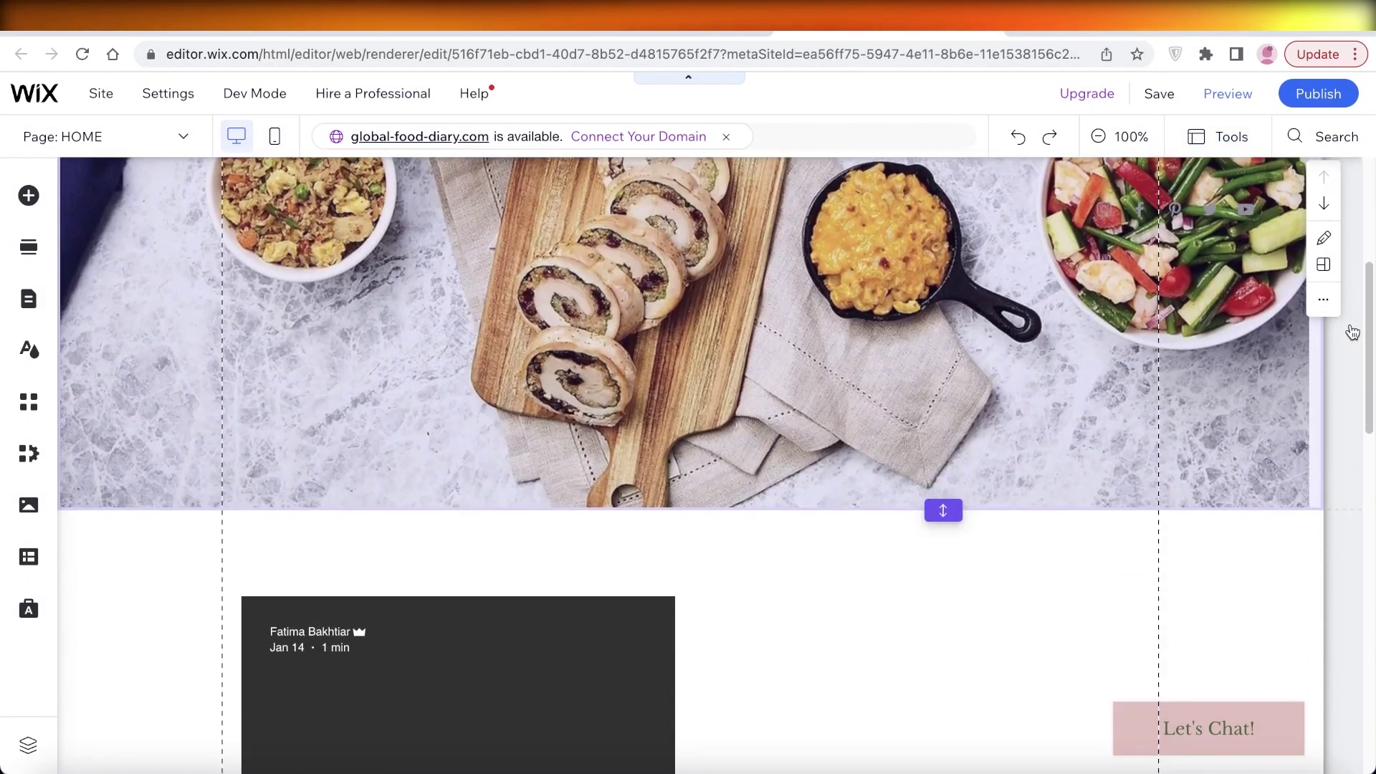
scroll(1347, 332, "up", 6)
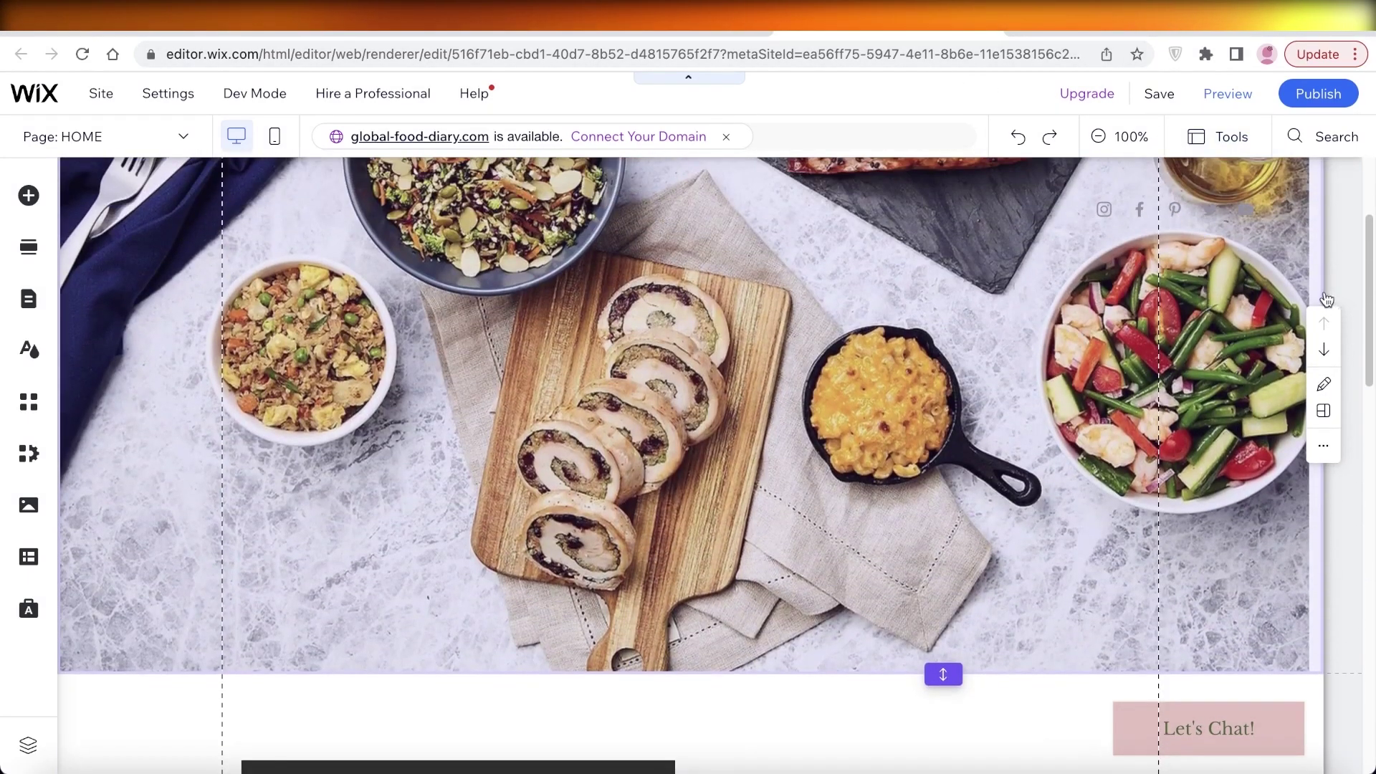
scroll(1300, 272, "up", 3)
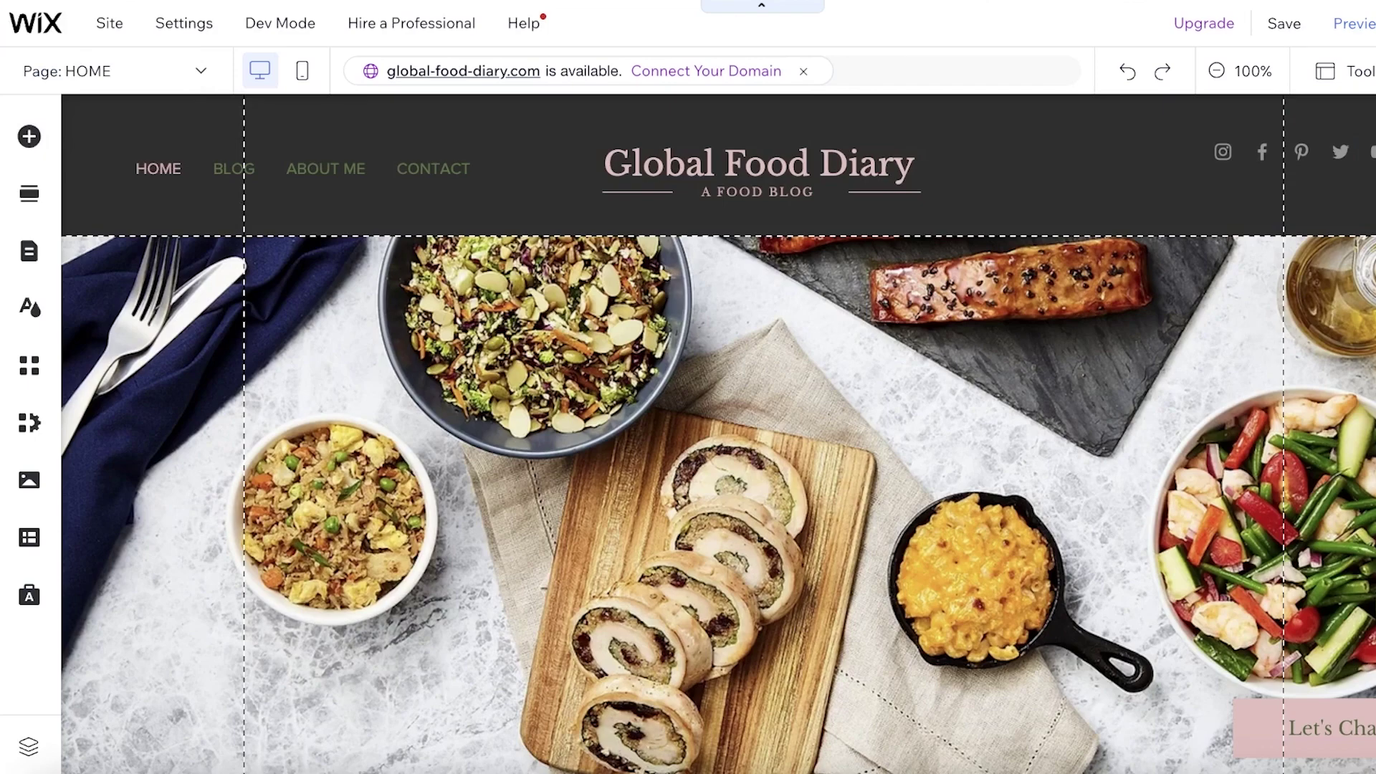
scroll(660, 235, "down", 6)
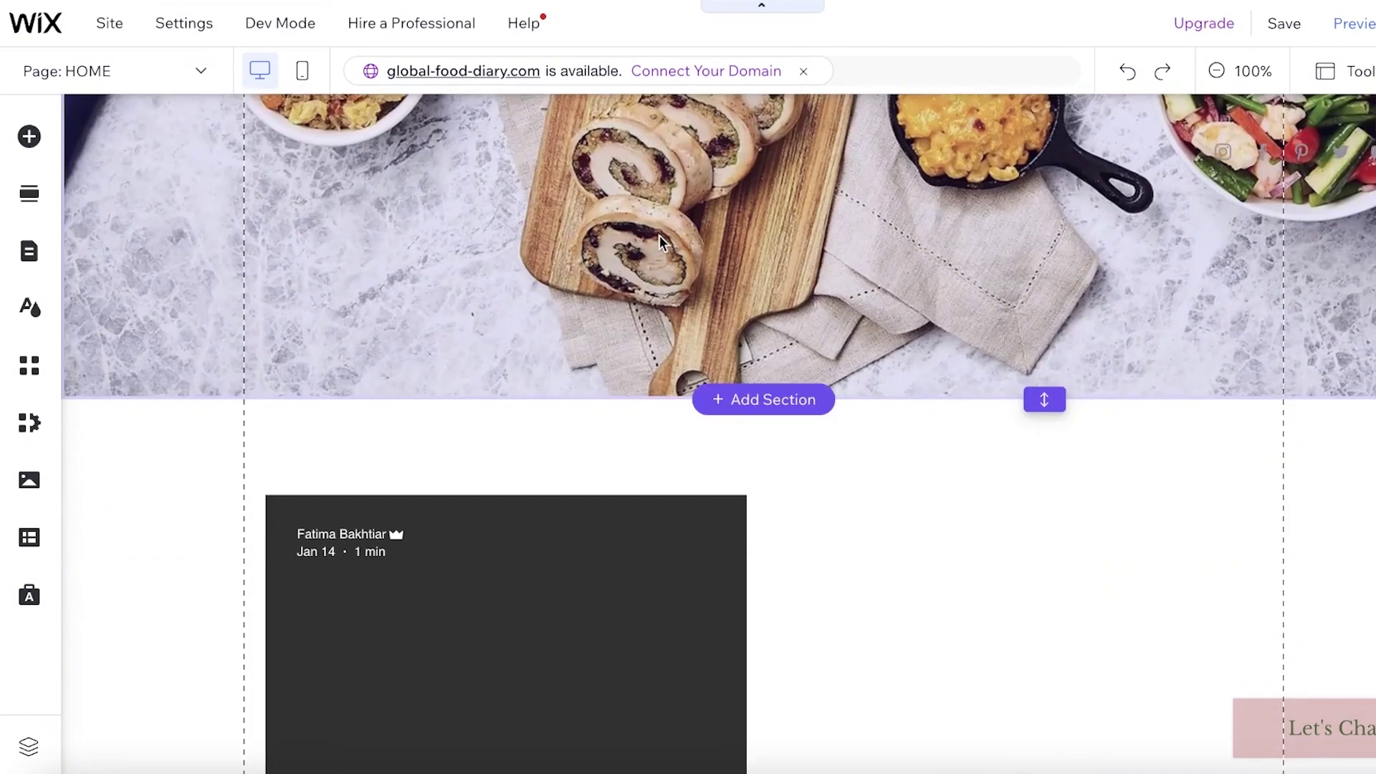
scroll(823, 264, "down", 3)
scroll(823, 263, "up", 3)
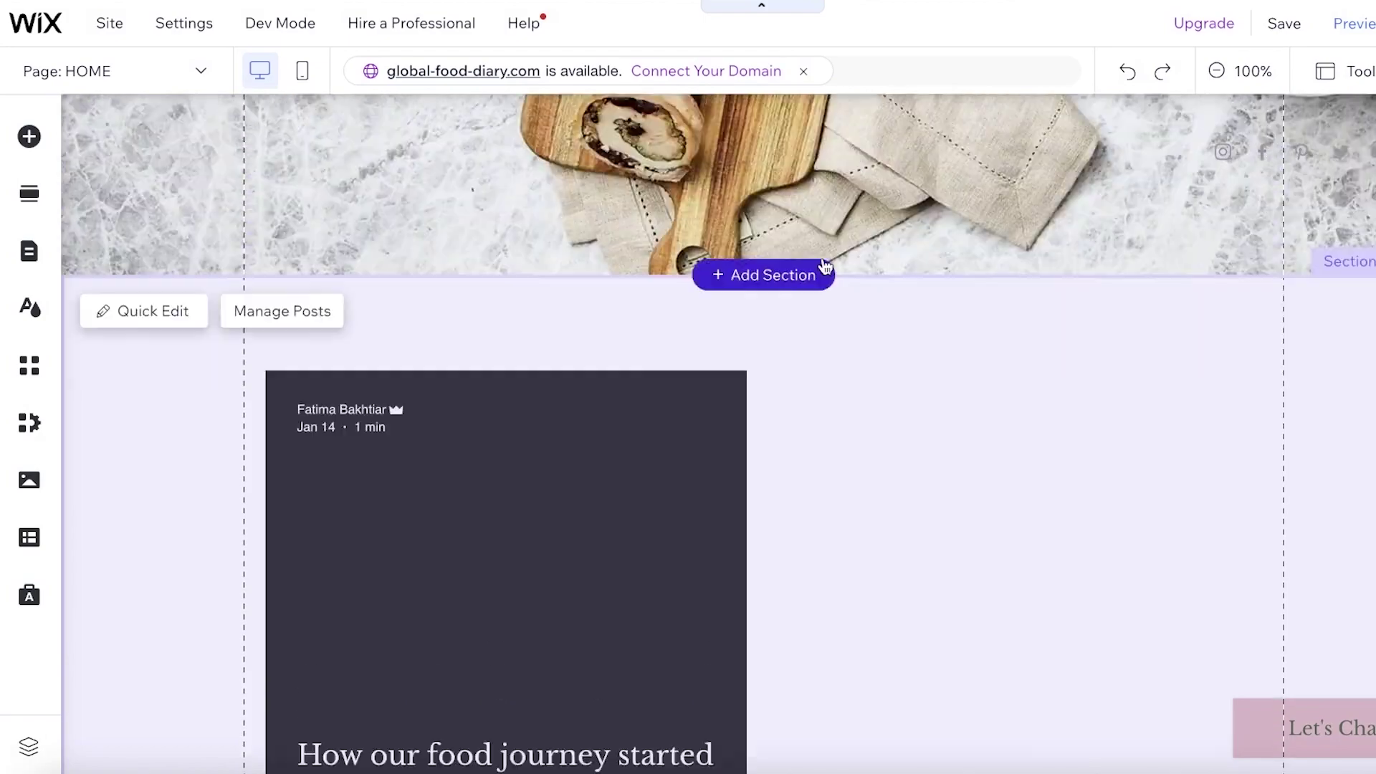
scroll(824, 263, "up", 7)
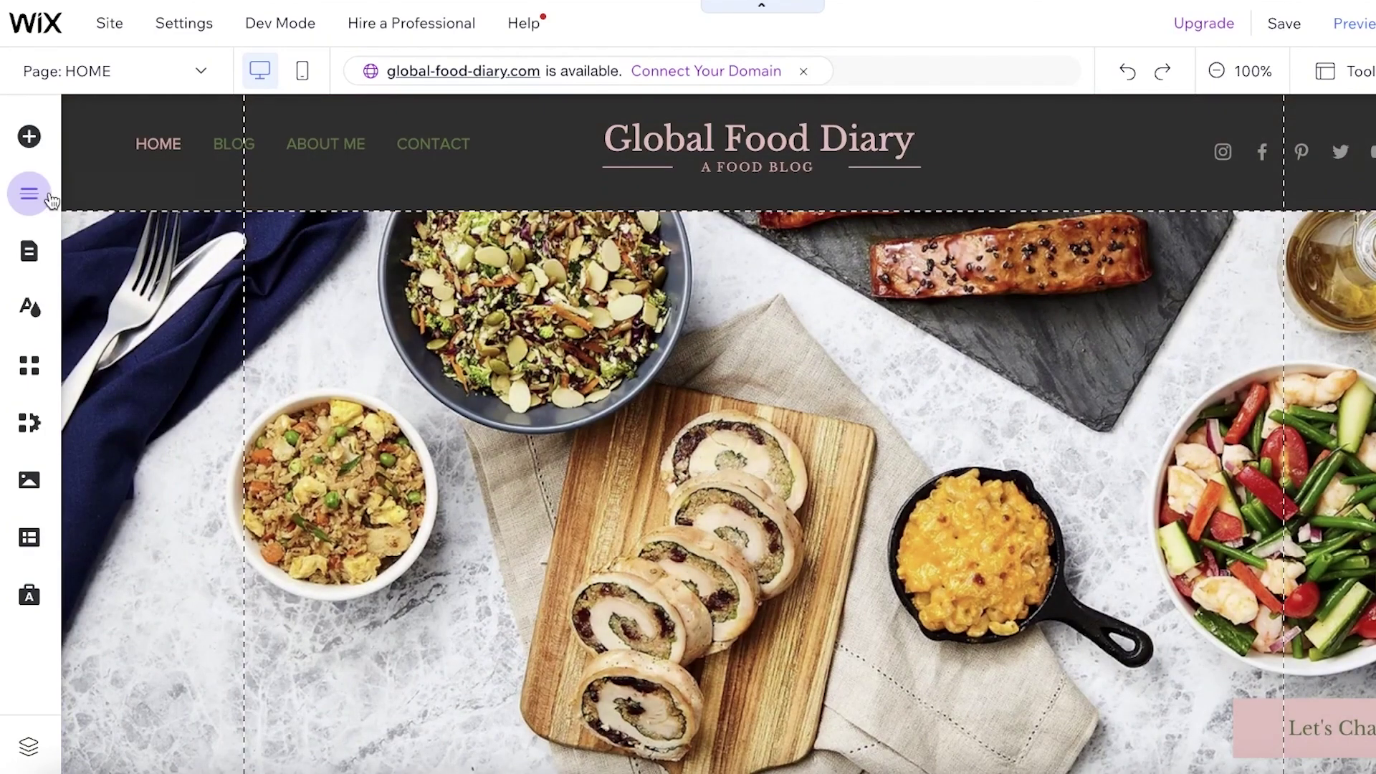
left_click(30, 194)
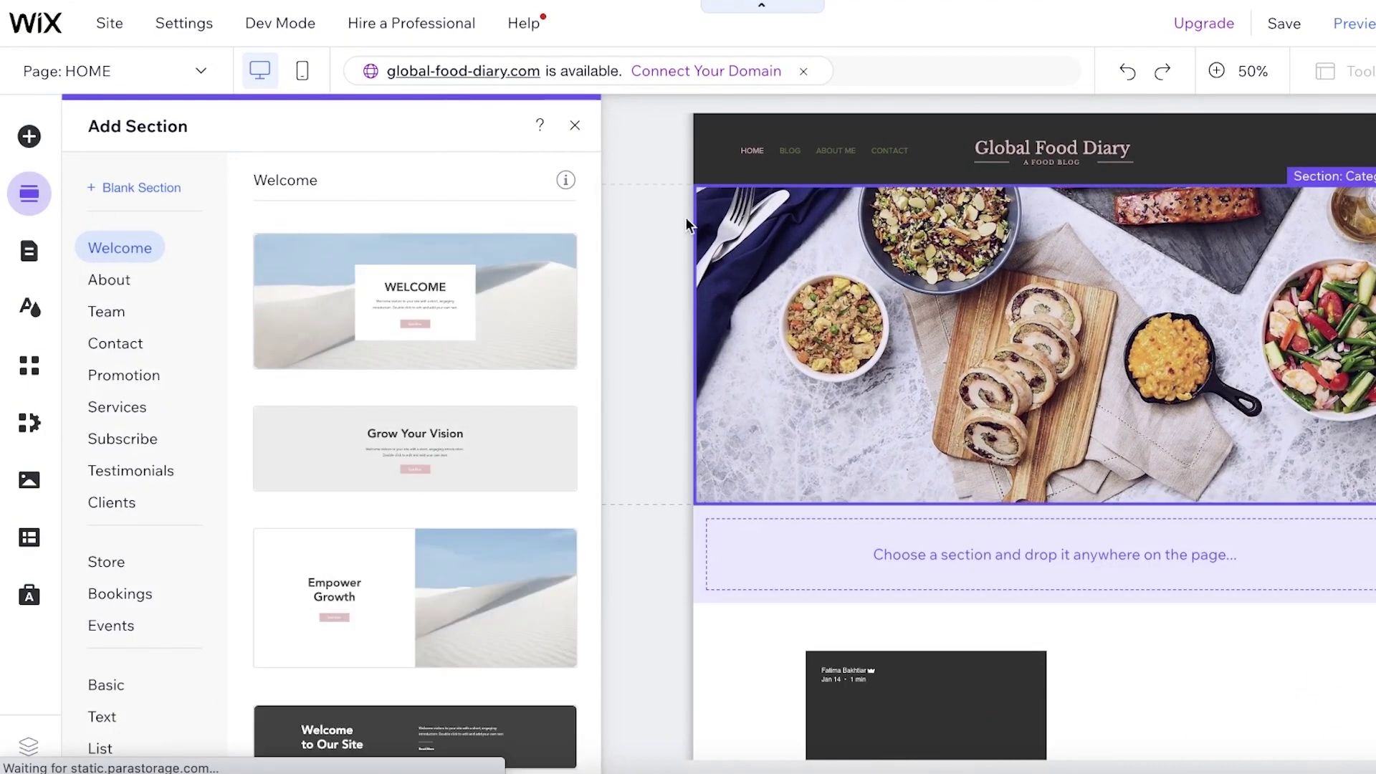
left_click(575, 125)
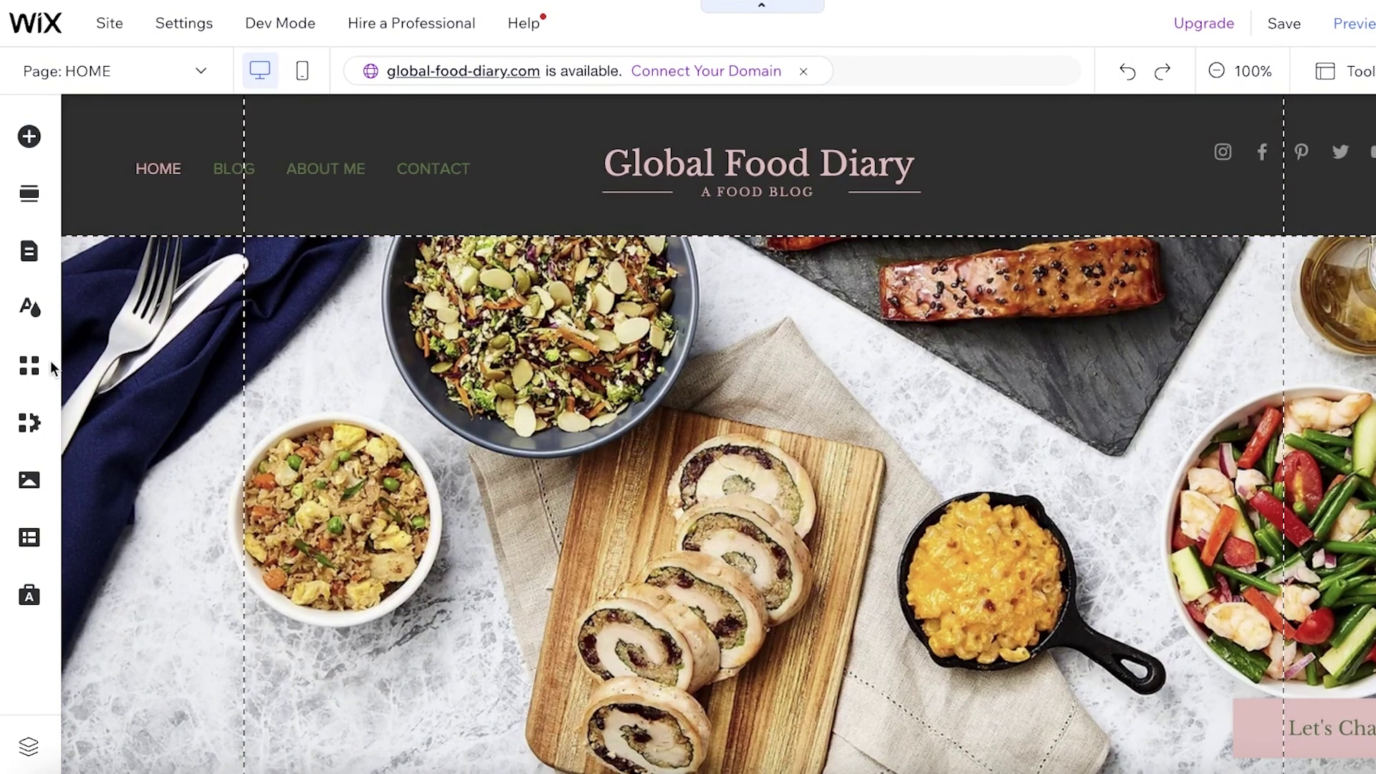
- Install Wix Online Programs from the App Market's Wix Business Solutions category
left_click(37, 367)
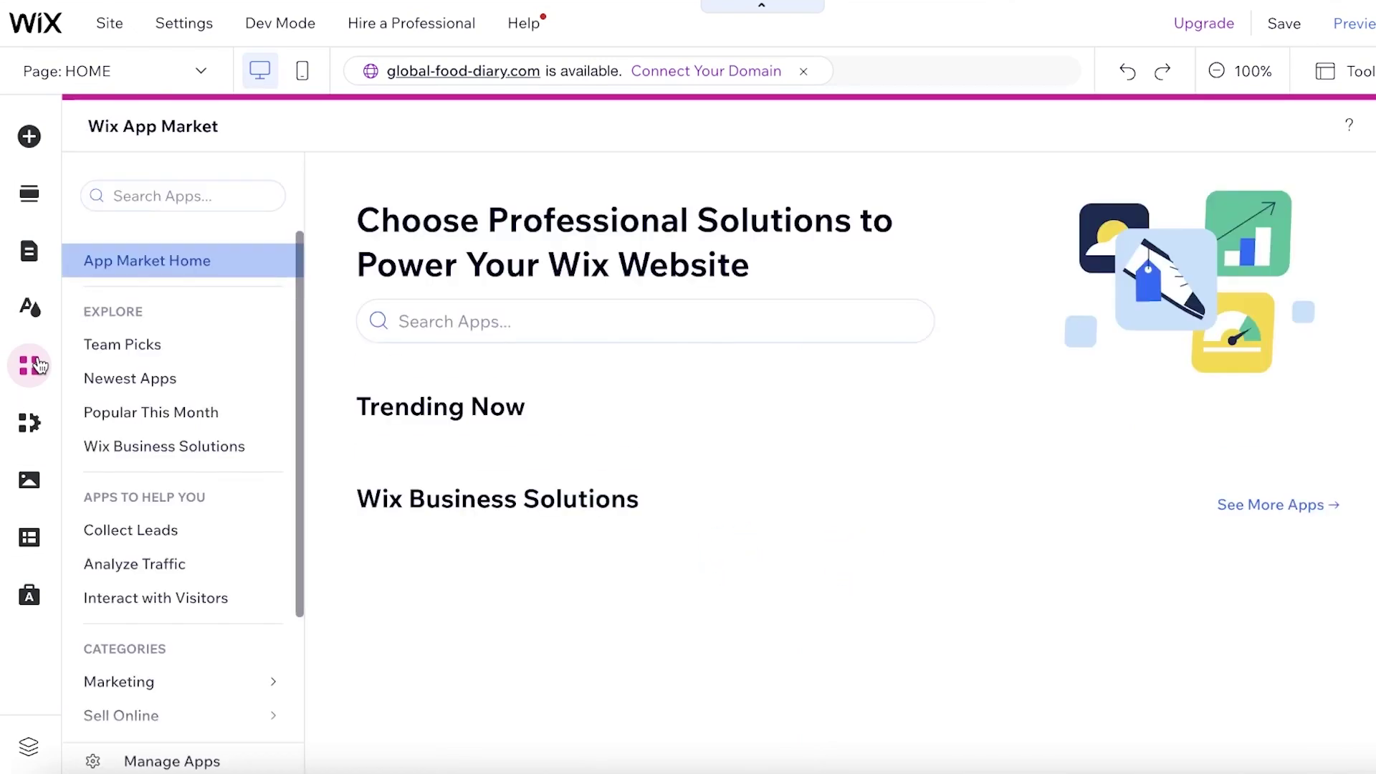
left_click(173, 194)
type("wix")
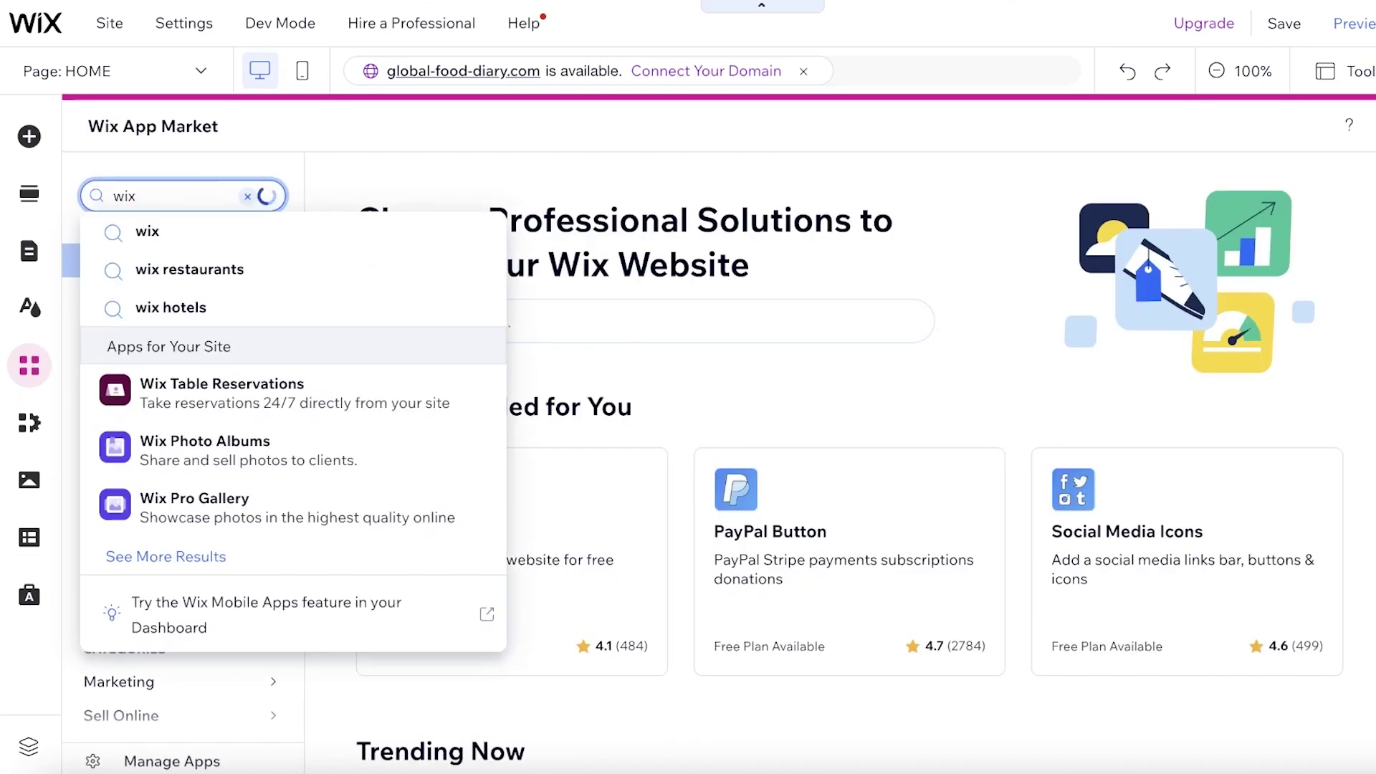
left_click(492, 187)
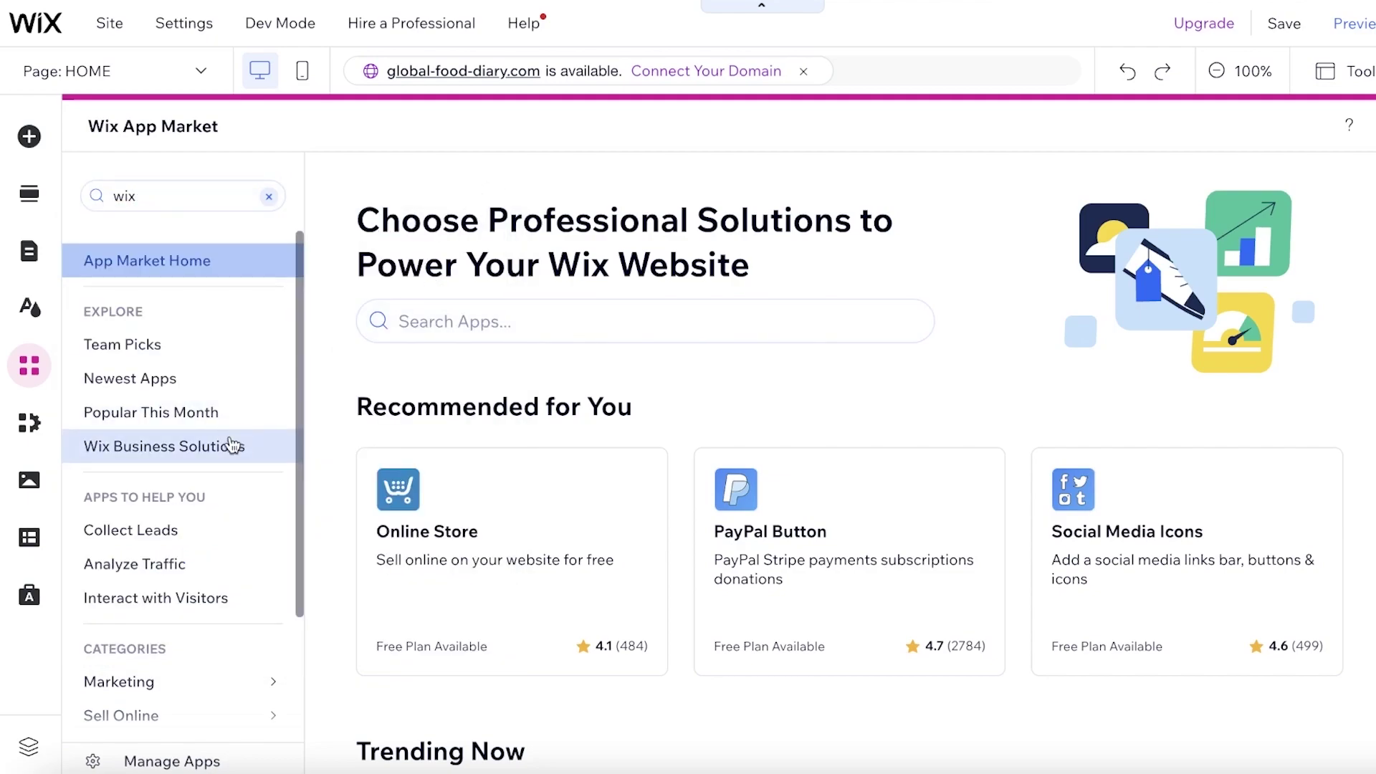
left_click(230, 447)
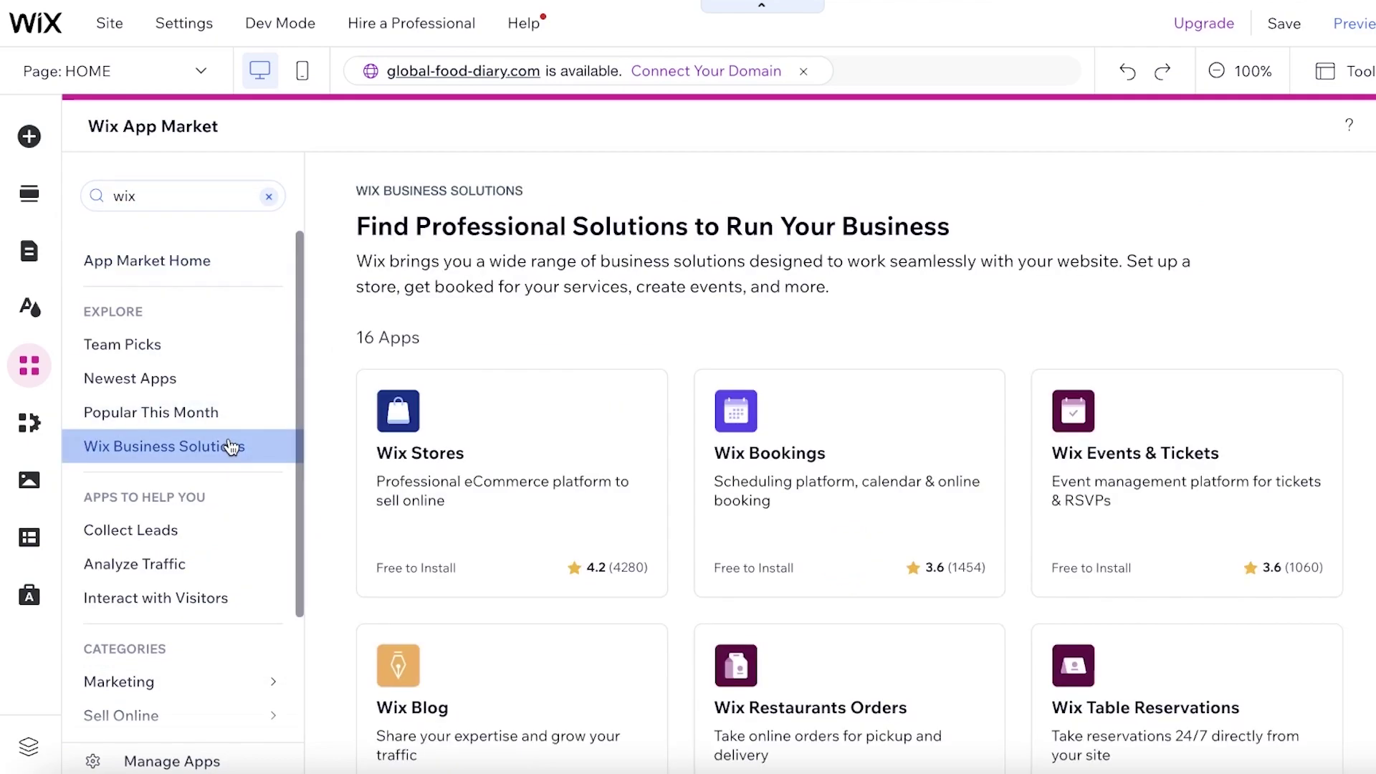
scroll(953, 261, "down", 10)
scroll(989, 320, "down", 5)
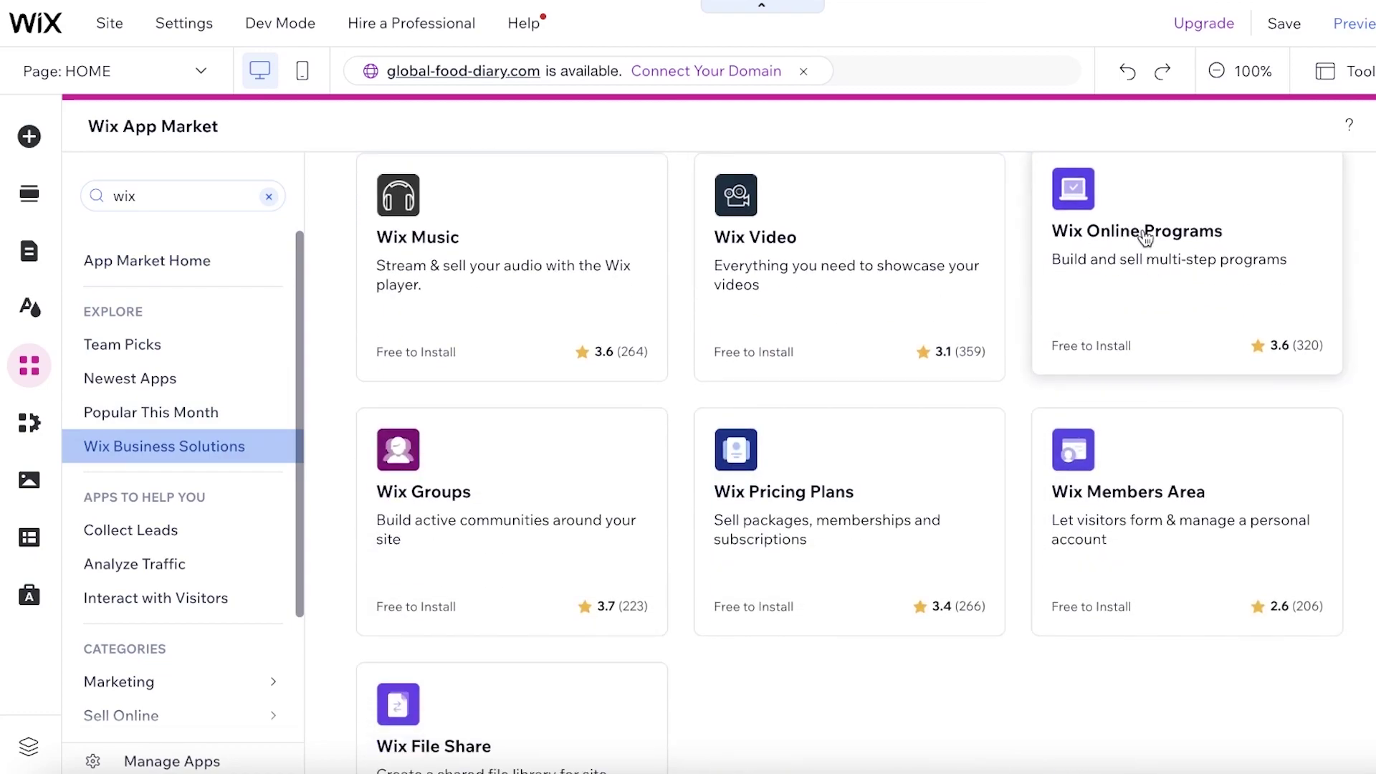
left_click(1145, 248)
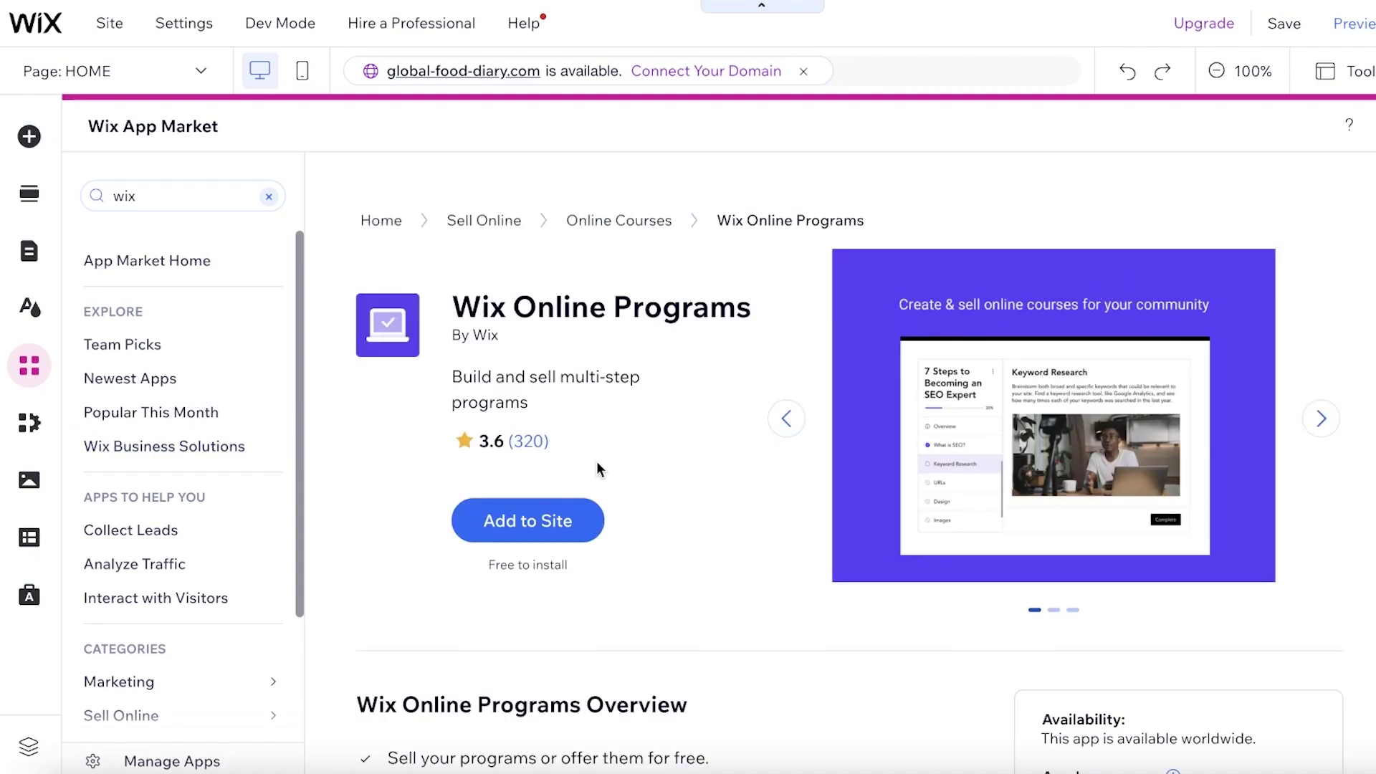
left_click(505, 531)
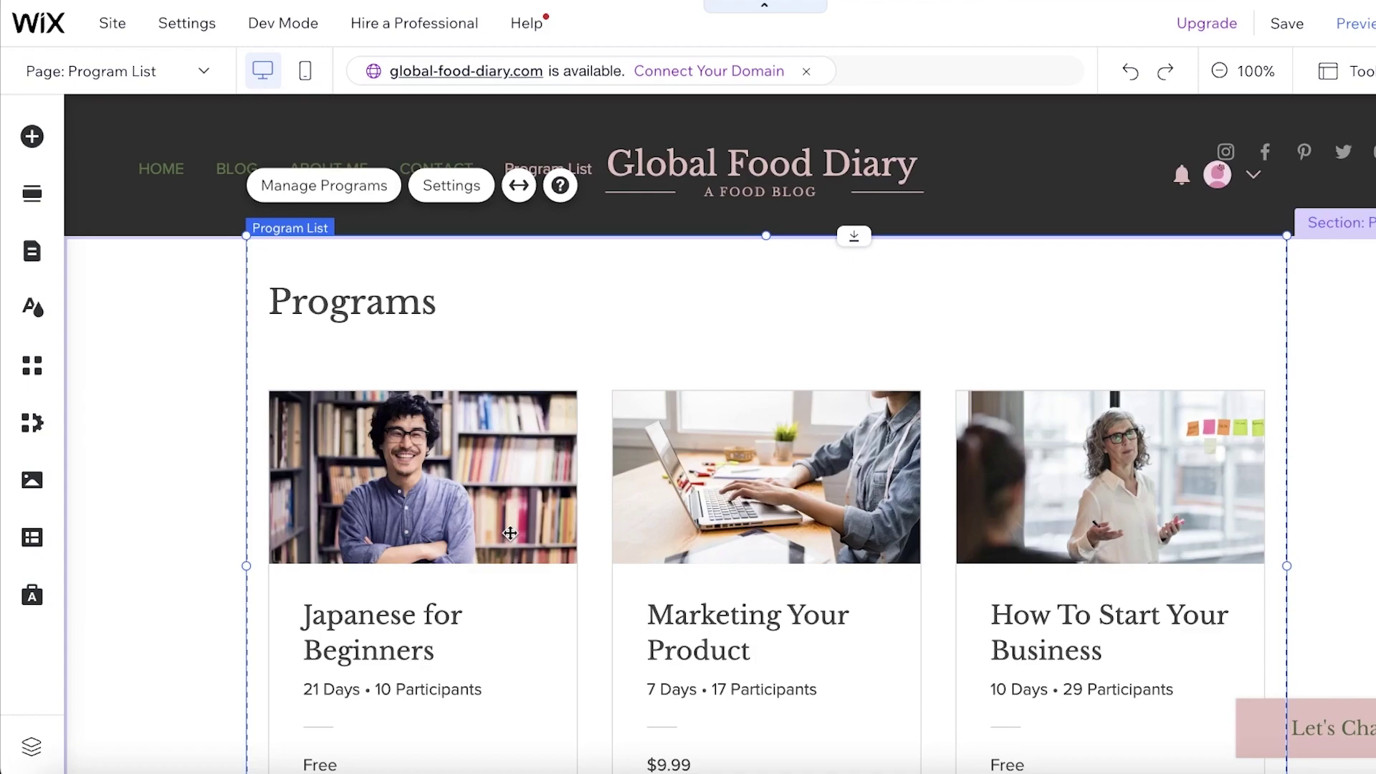
- In the Site Menu page settings, rename 'Program List' to 'Cooking Courses'
scroll(509, 533, "down", 6)
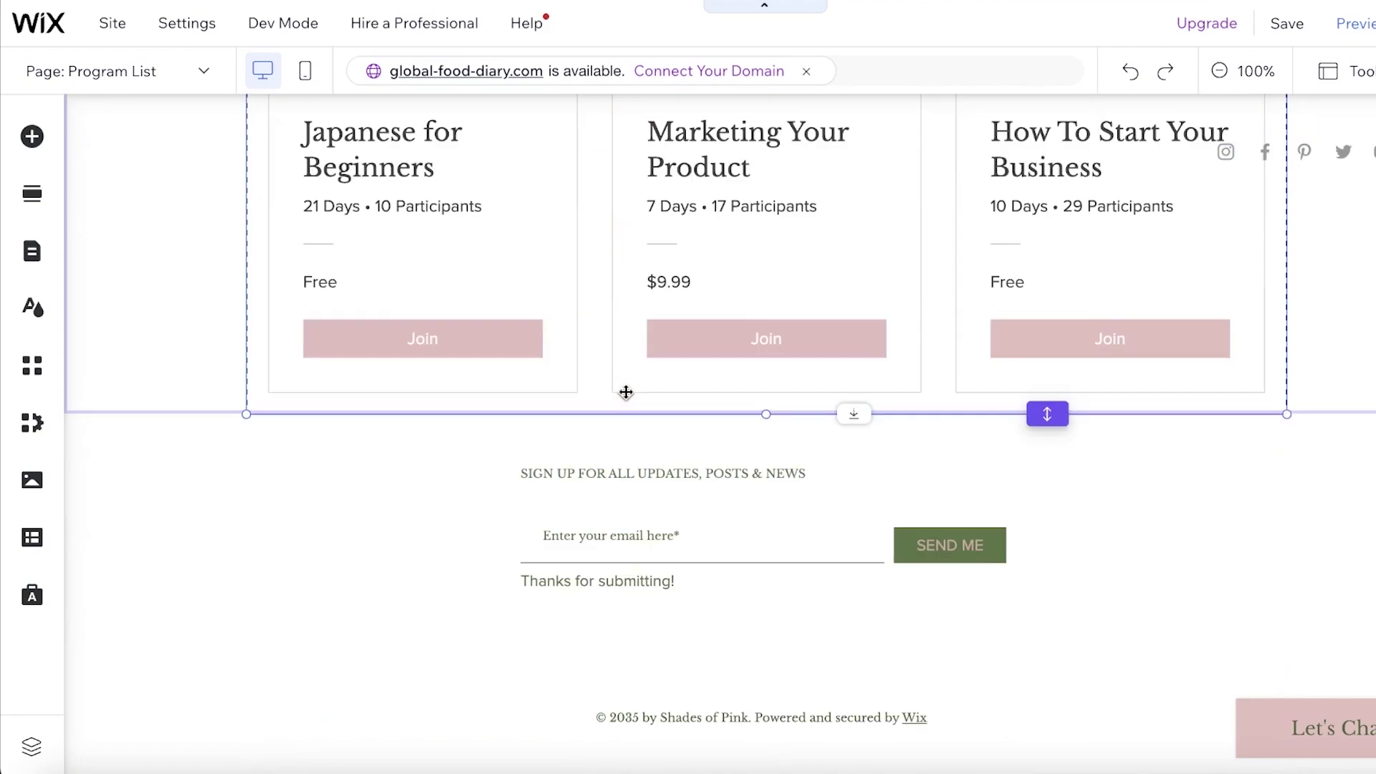
scroll(642, 396, "up", 7)
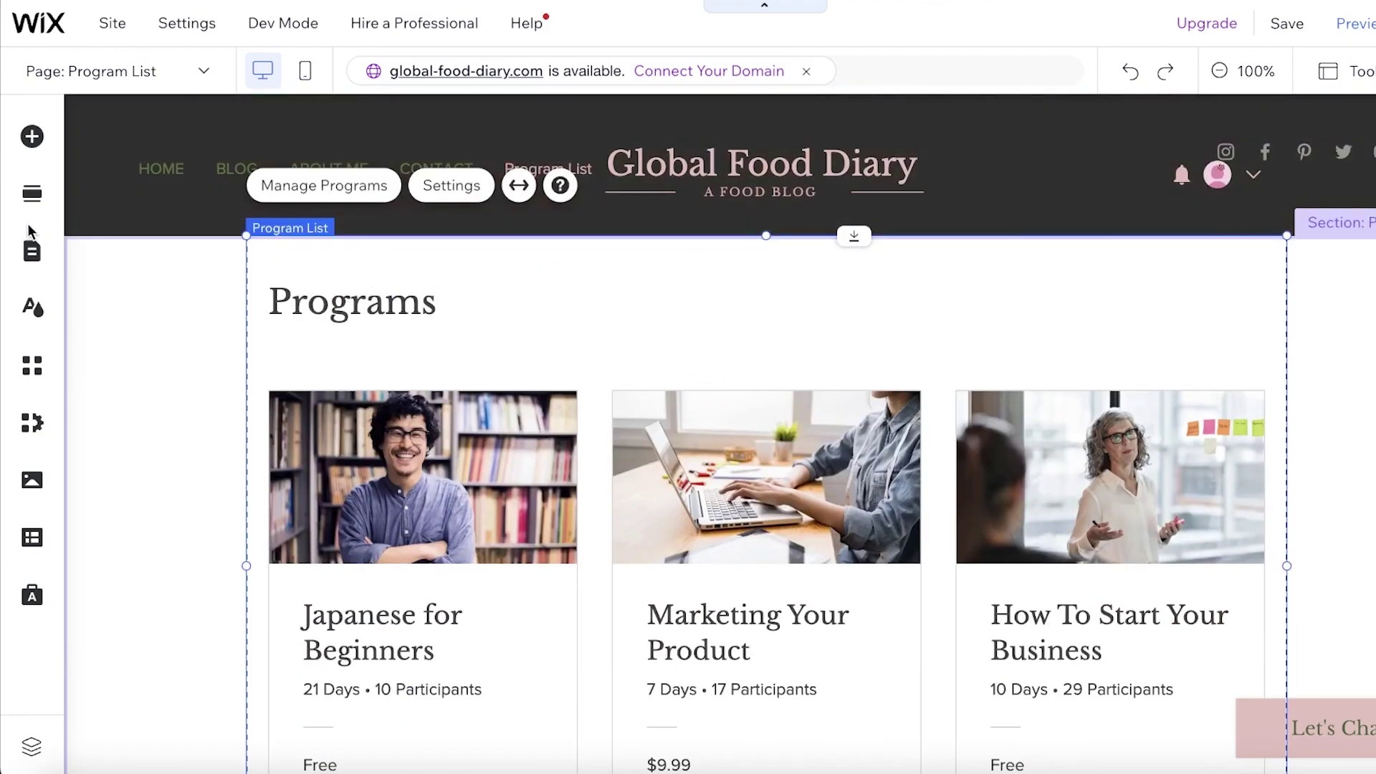
left_click(36, 250)
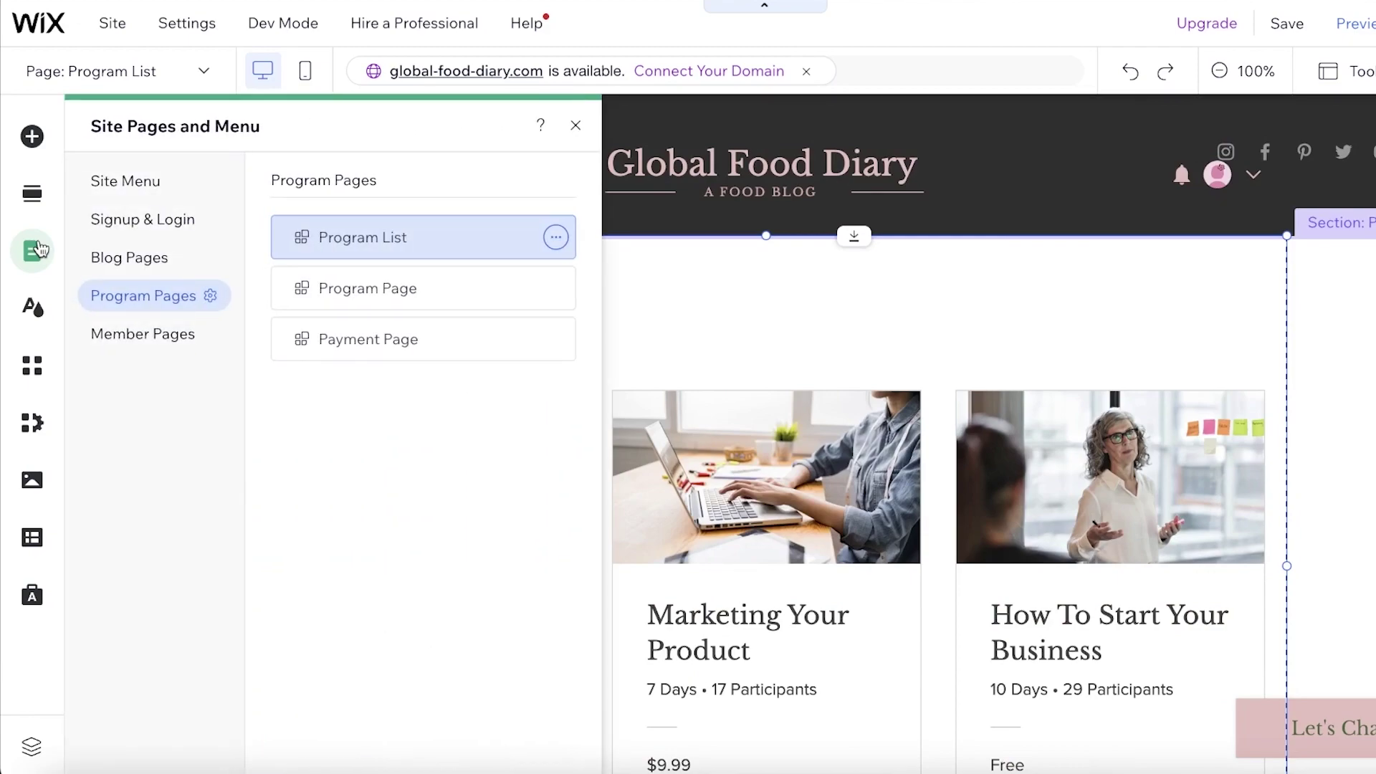
left_click(139, 188)
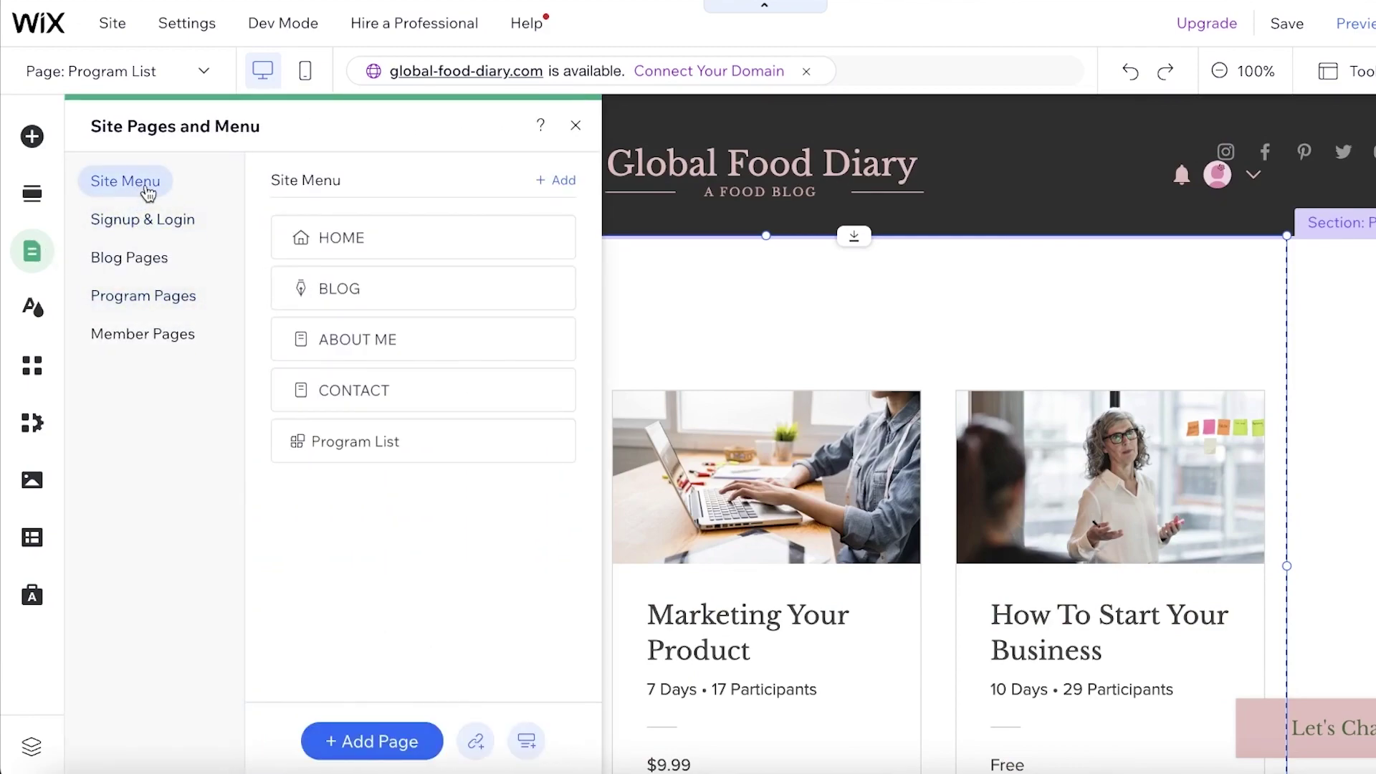
left_click(556, 440)
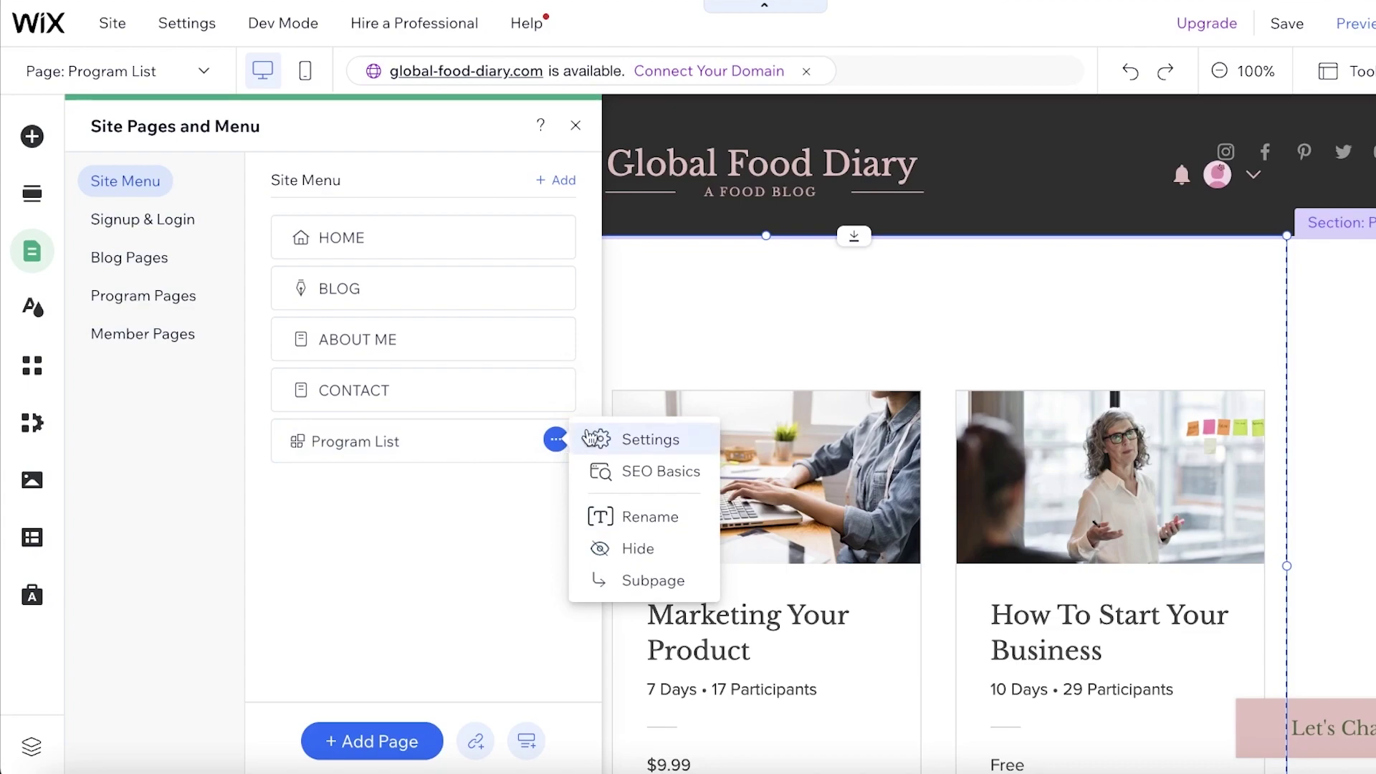
left_click(605, 440)
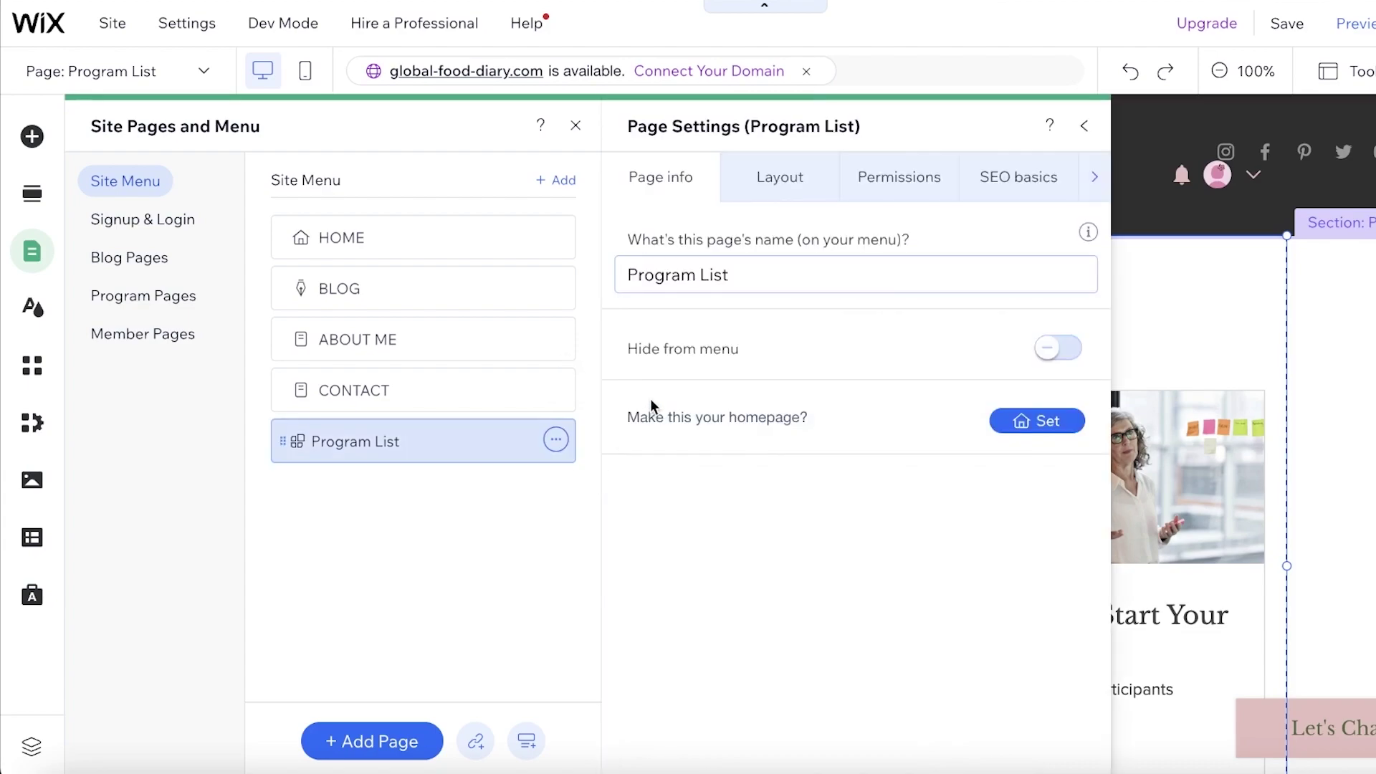
triple_click(793, 264)
key("BackSpace")
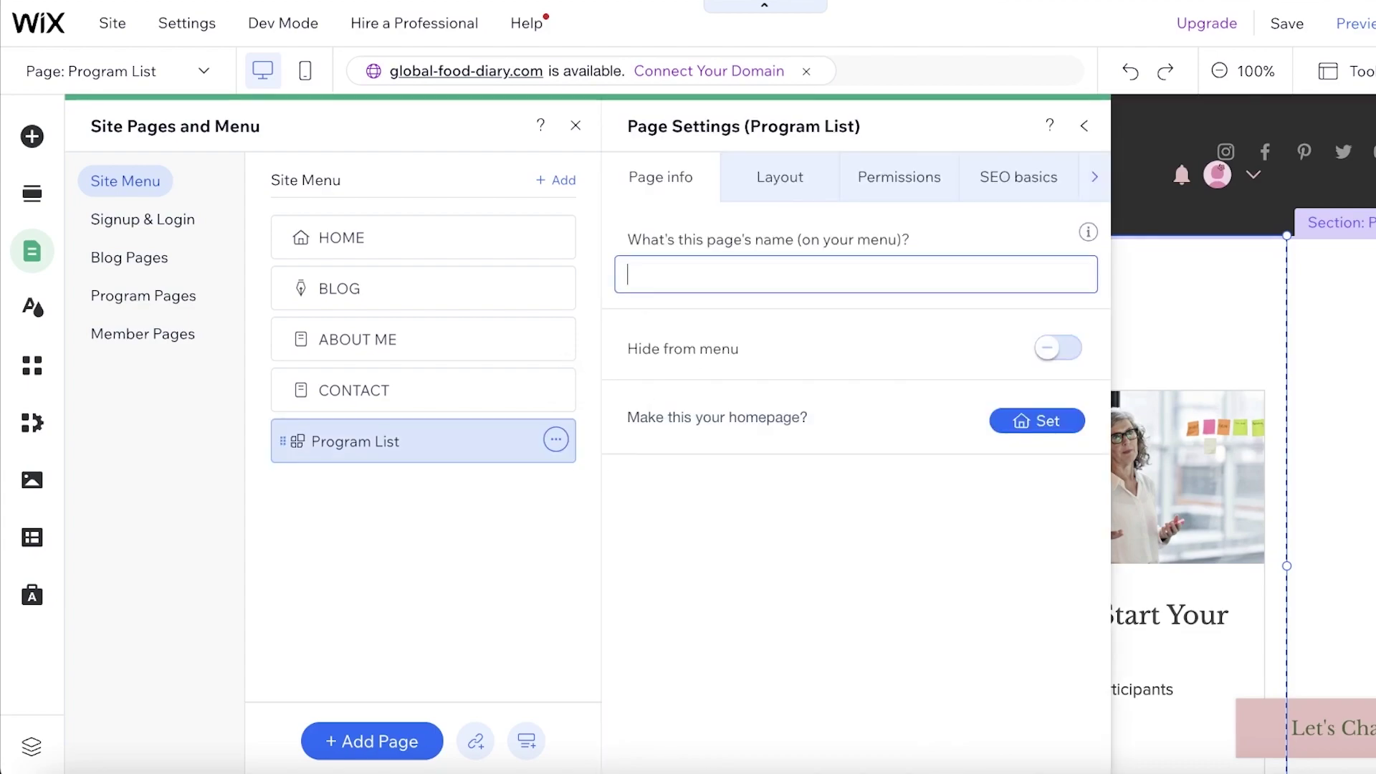
type("Cooking Courses")
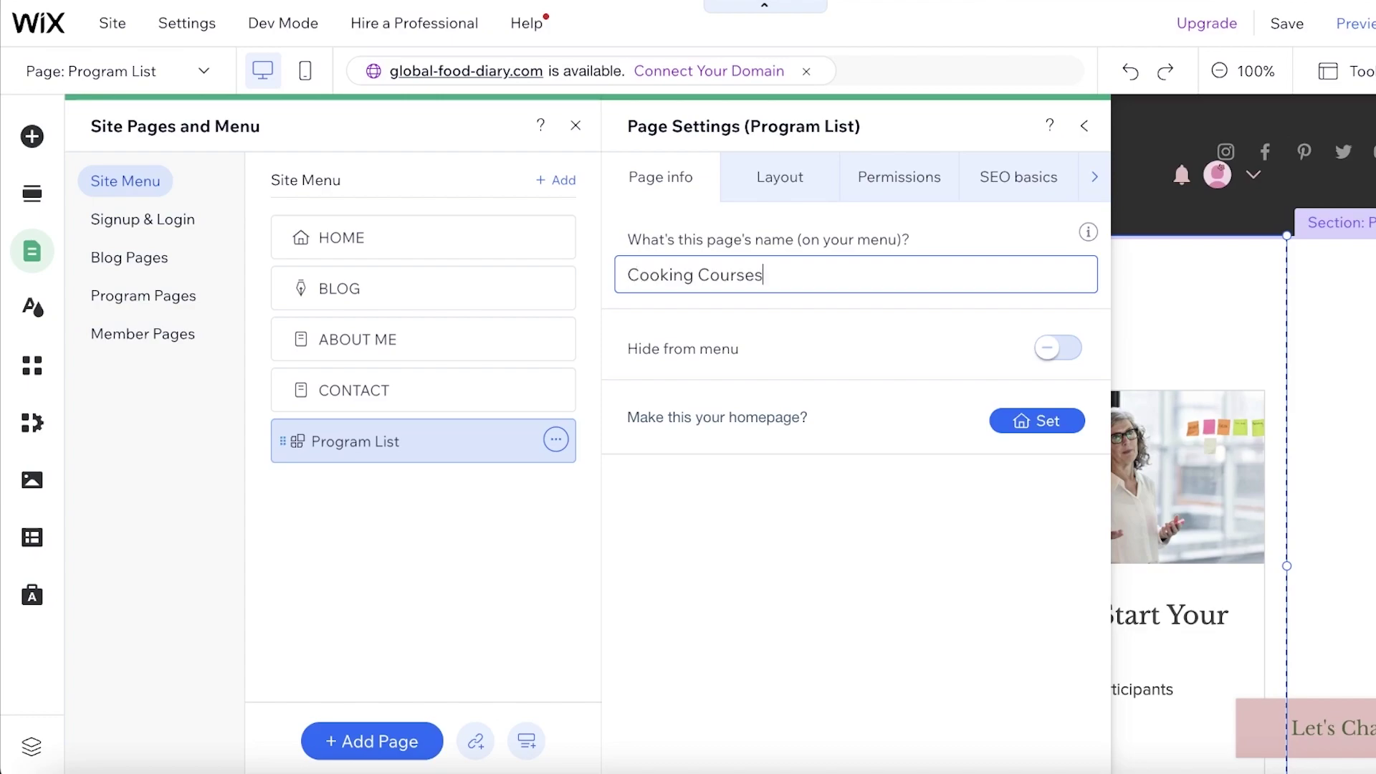
left_click(1084, 126)
left_click(741, 190)
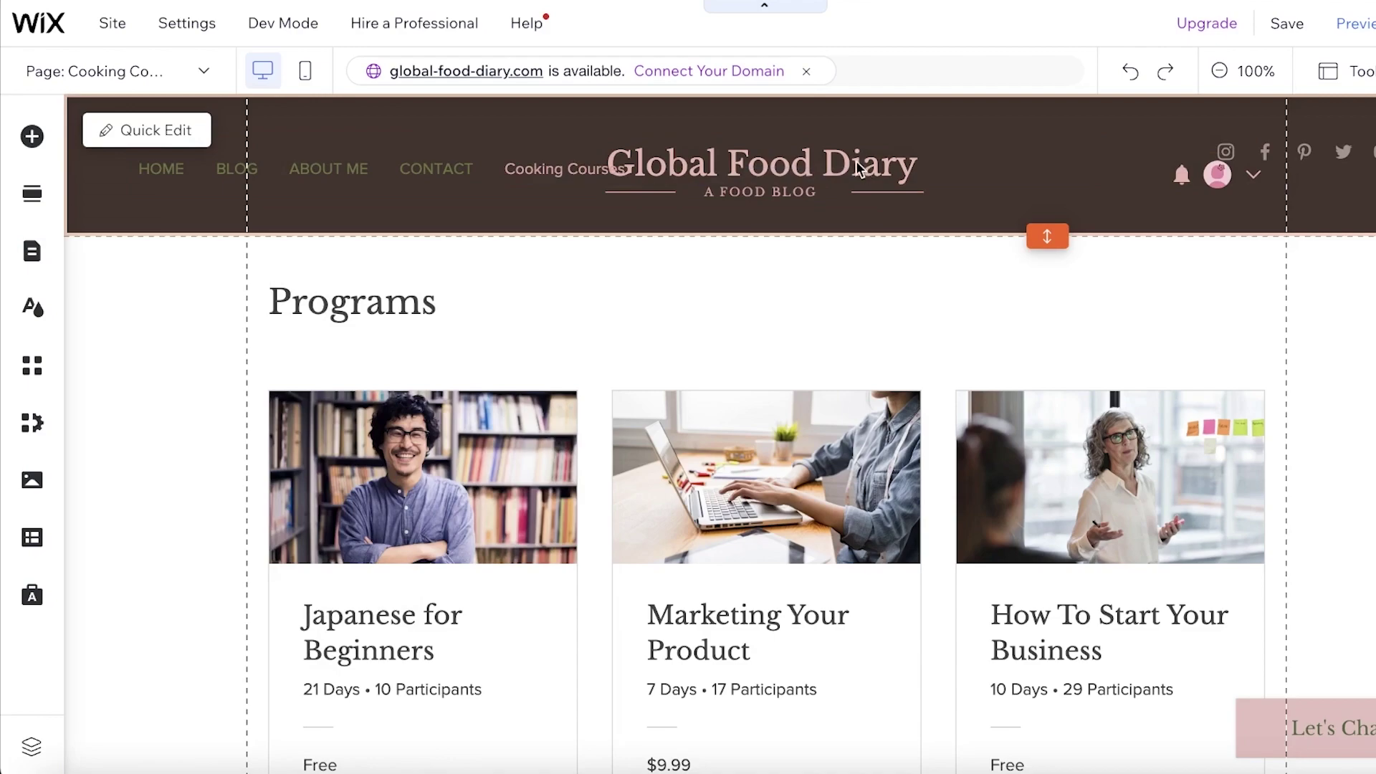
- Move the Global Food Diary title right and shift the navigation menu along the header
left_click(824, 173)
left_click_drag(780, 178, 894, 163)
left_click(640, 195)
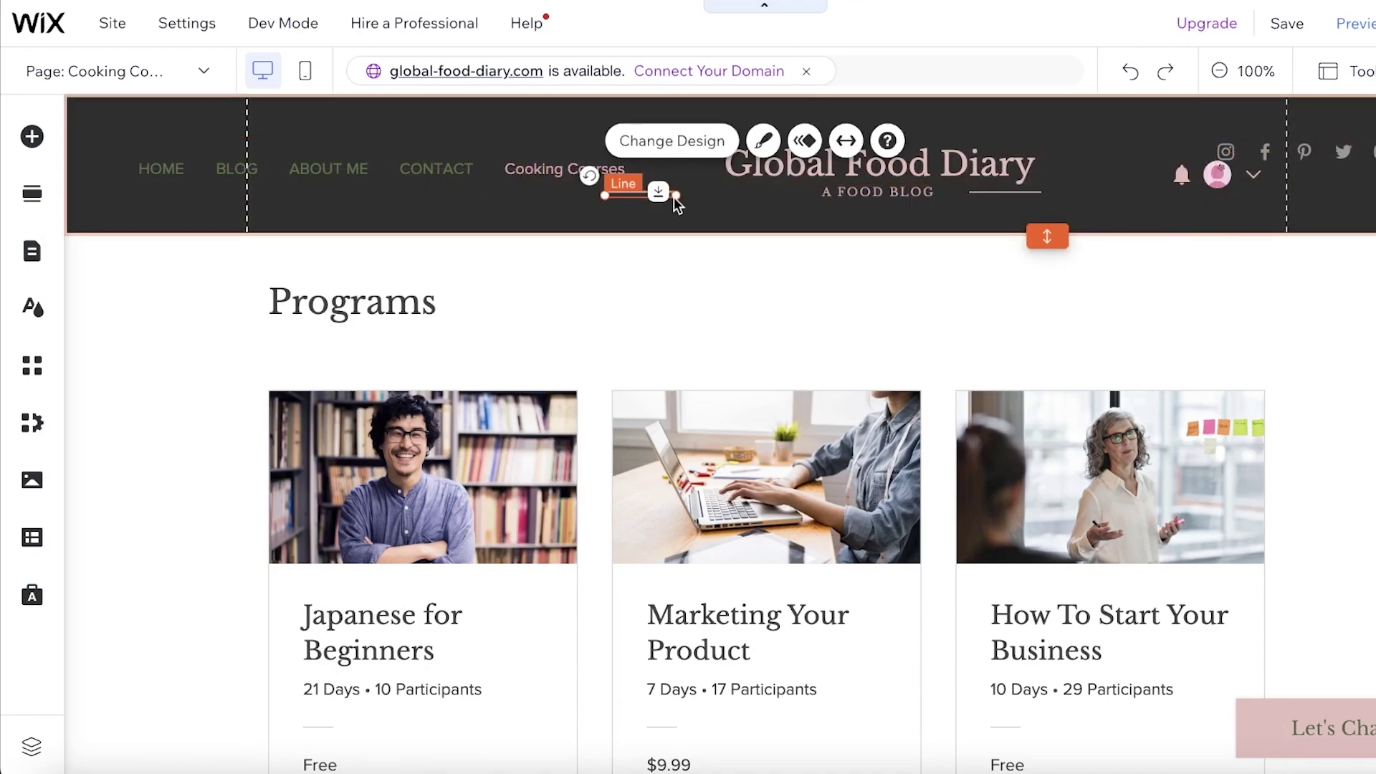
left_click_drag(647, 201, 715, 180)
left_click_drag(432, 165, 381, 168)
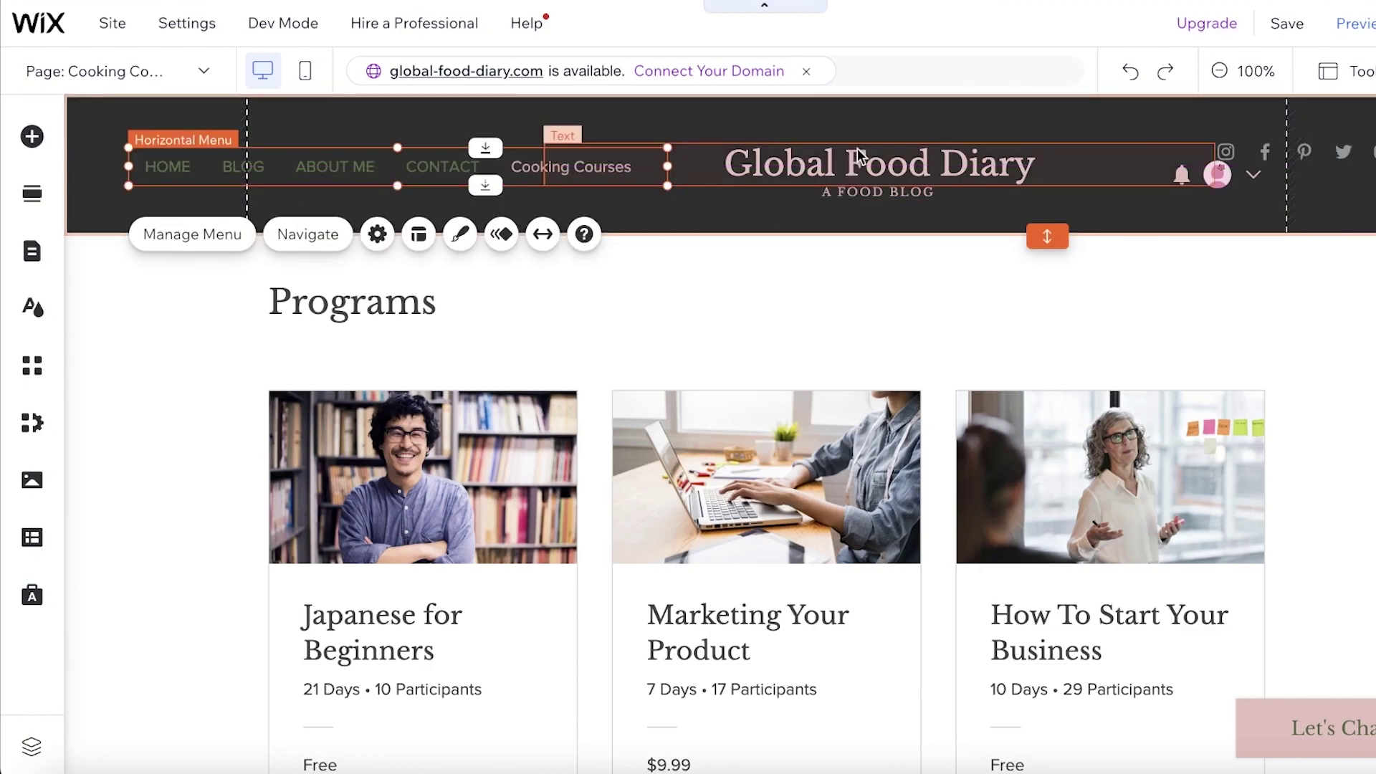
- Delete the social icons bar from the header
left_click(1159, 170)
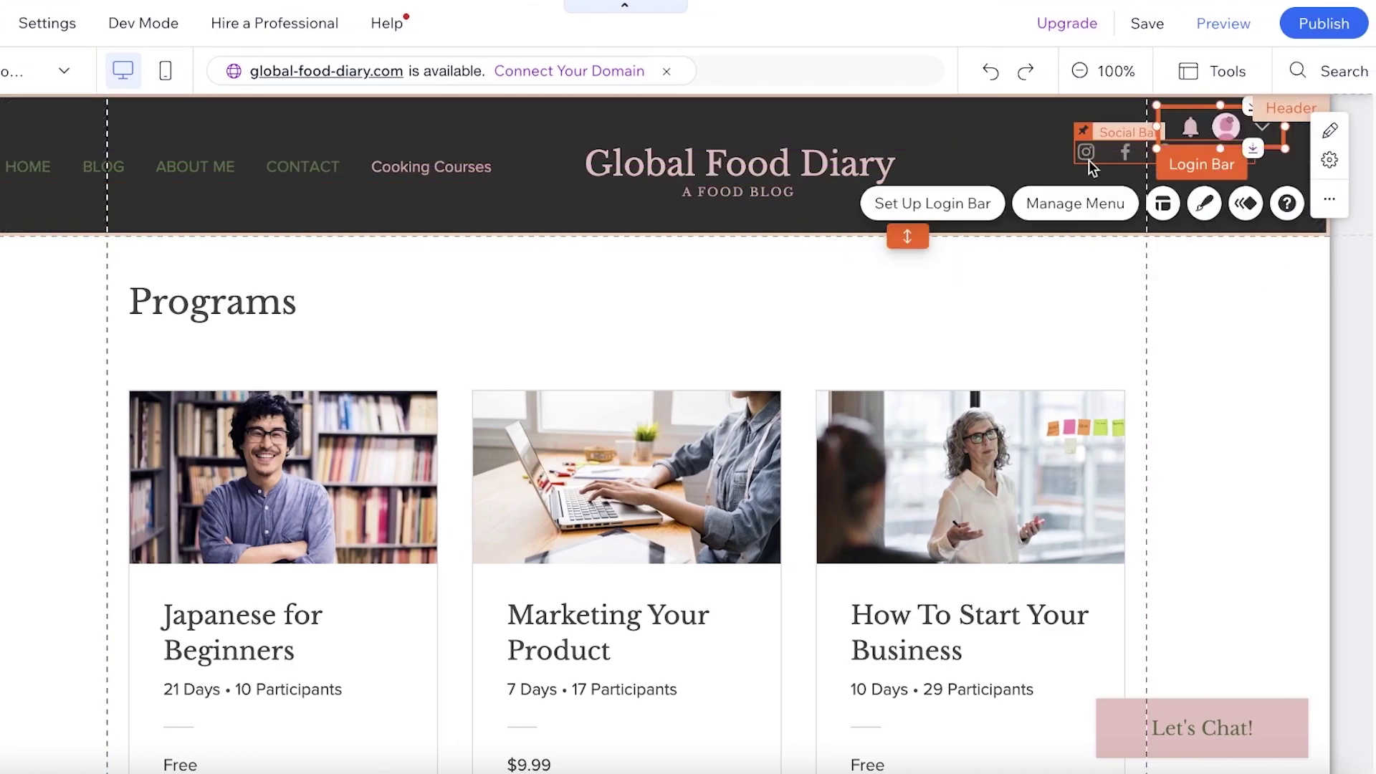
left_click(1064, 130)
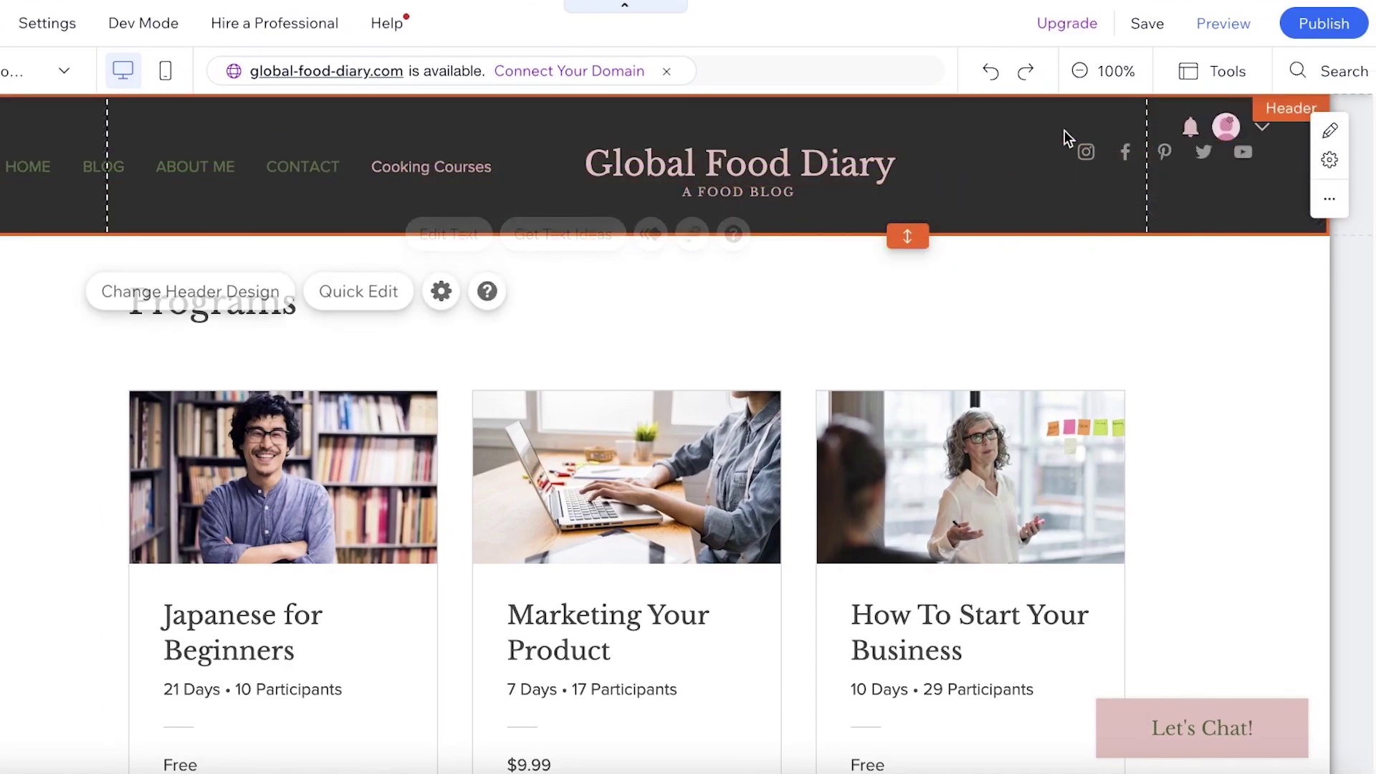
left_click(1097, 159)
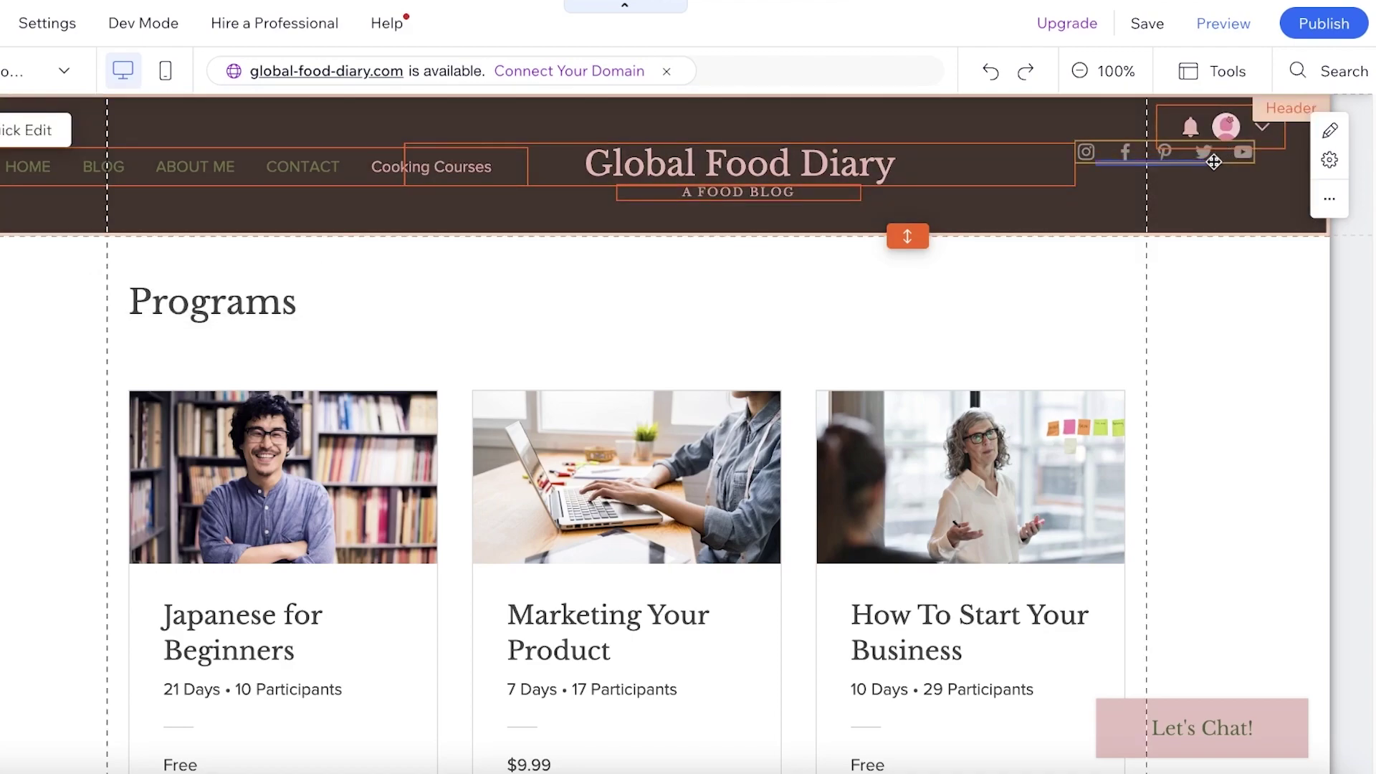
left_click(1213, 161)
key("Delete")
- Settle the navigation menu and site title into place, nudging the title slightly right
left_click_drag(294, 175, 245, 195)
left_click_drag(987, 129, 793, 209)
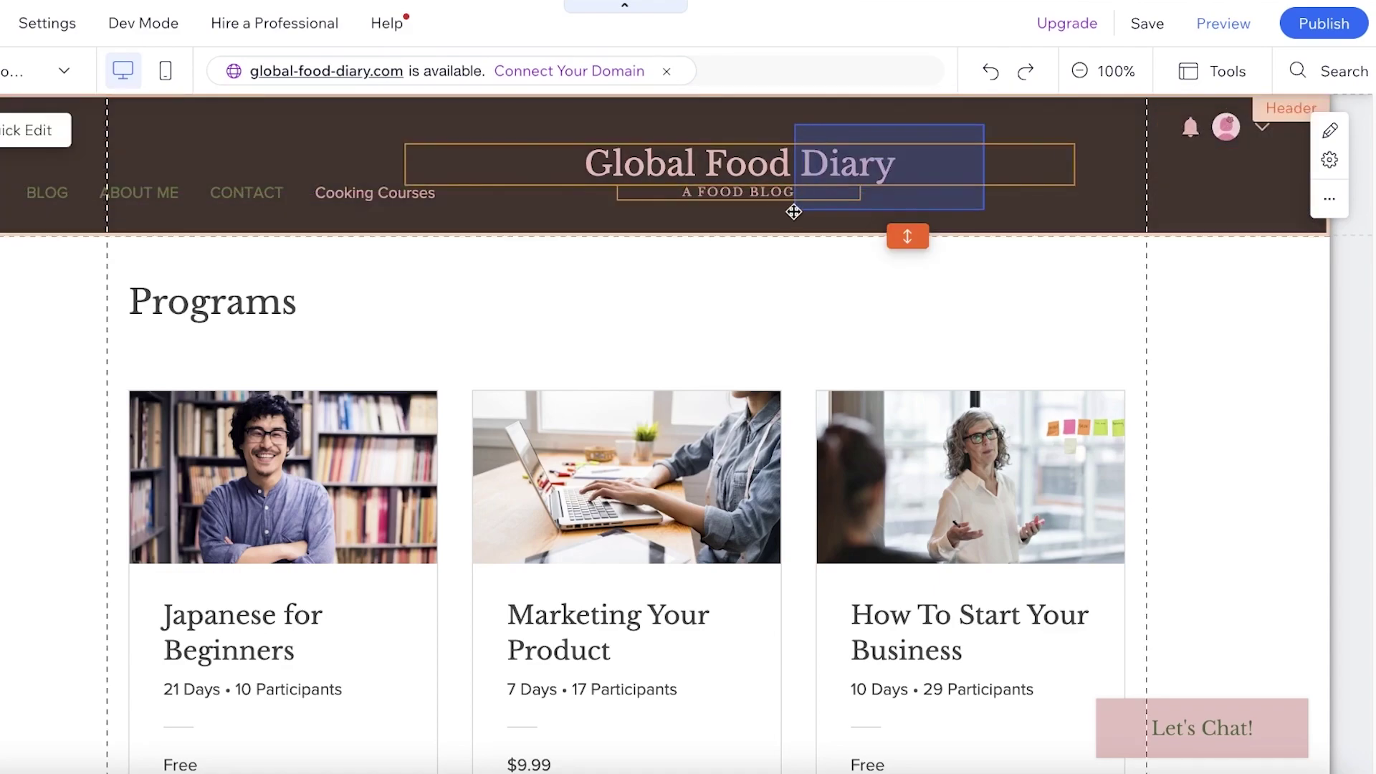
left_click_drag(722, 185, 620, 176)
left_click_drag(316, 201, 350, 205)
left_click(493, 259)
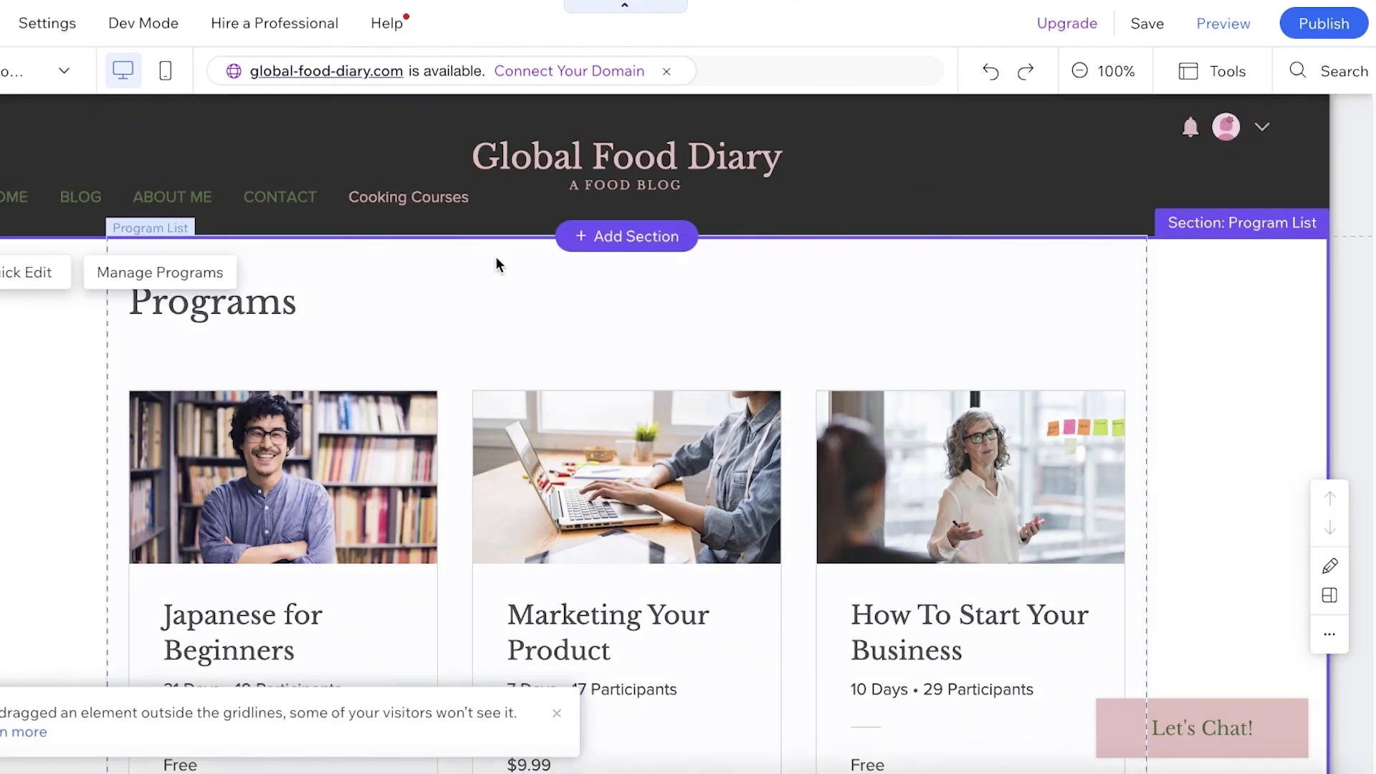
key("XF86AudioMute")
- Save the site, dismiss the changes-saved message, and go to the dashboard
left_click(1145, 23)
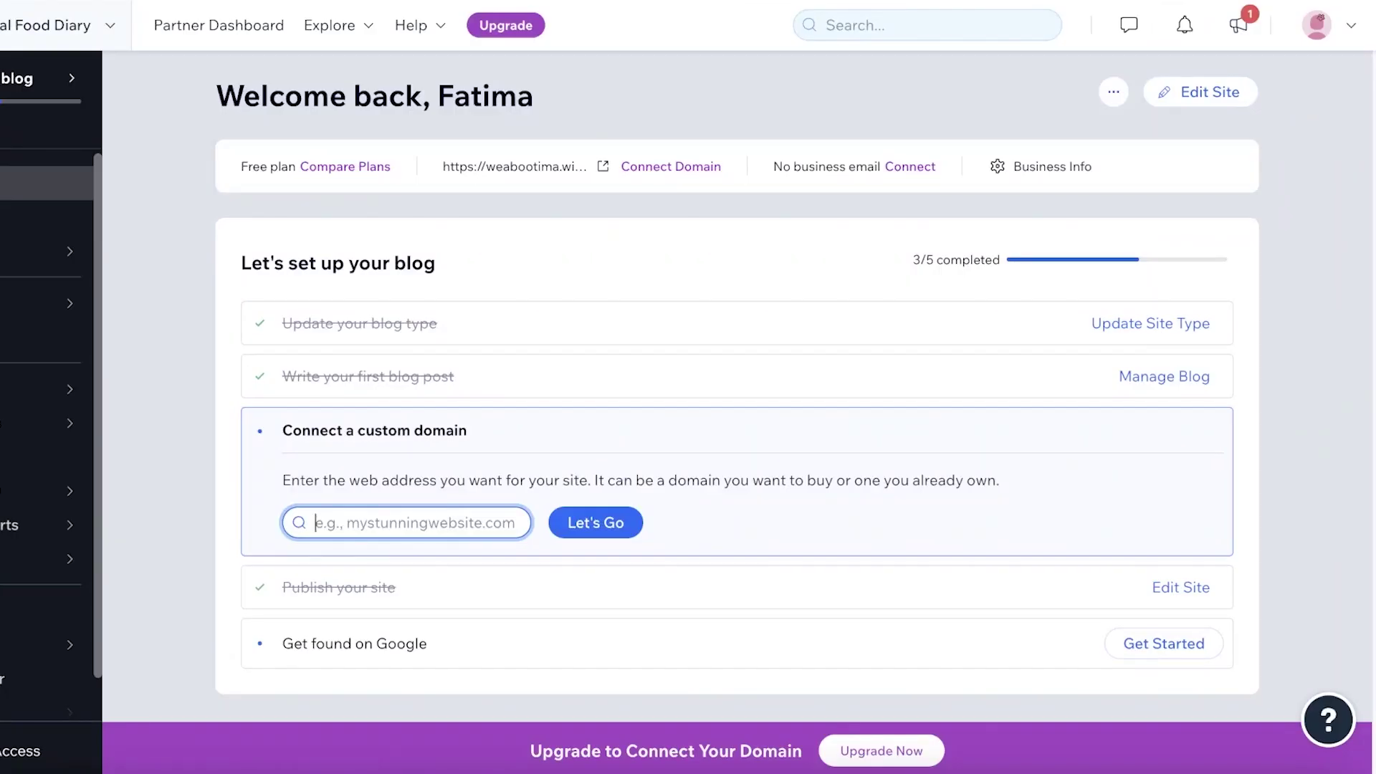
left_click(51, 25)
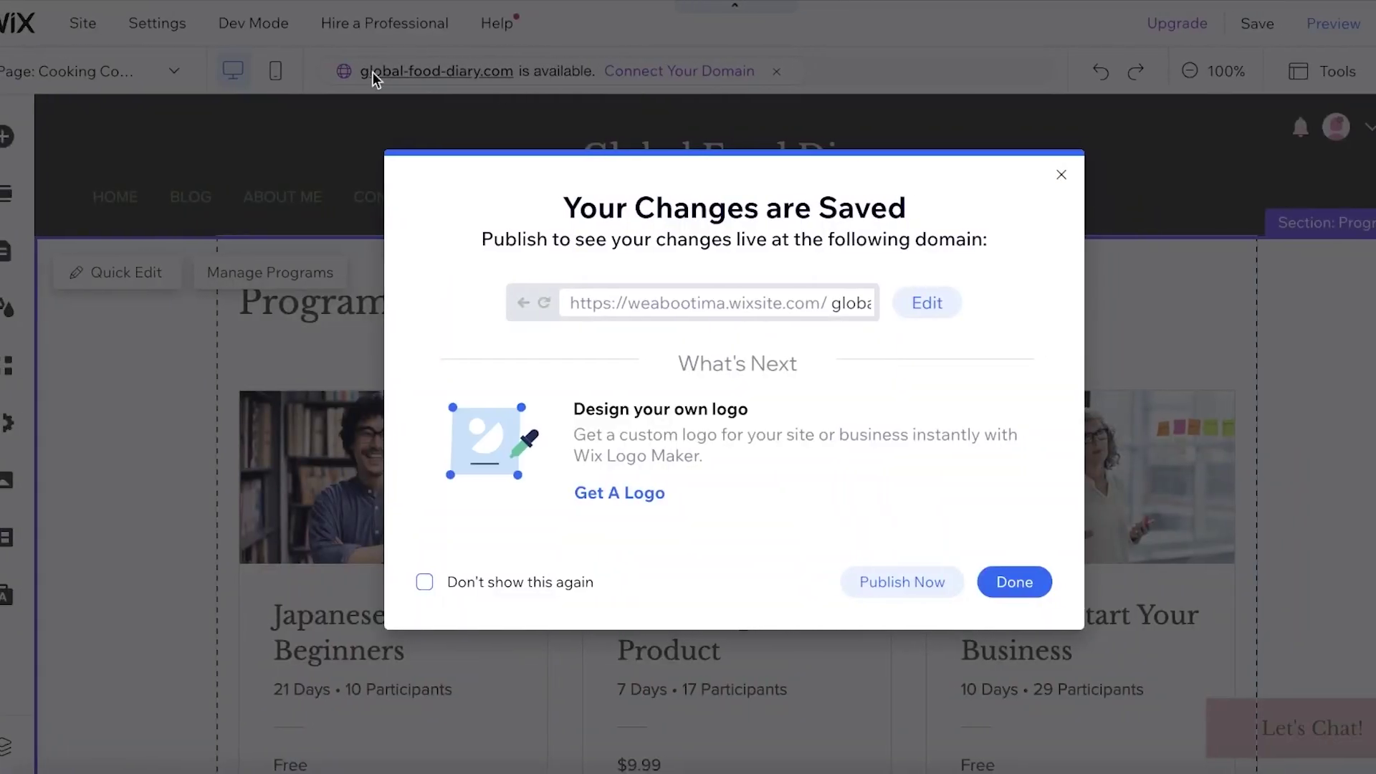
left_click(1010, 175)
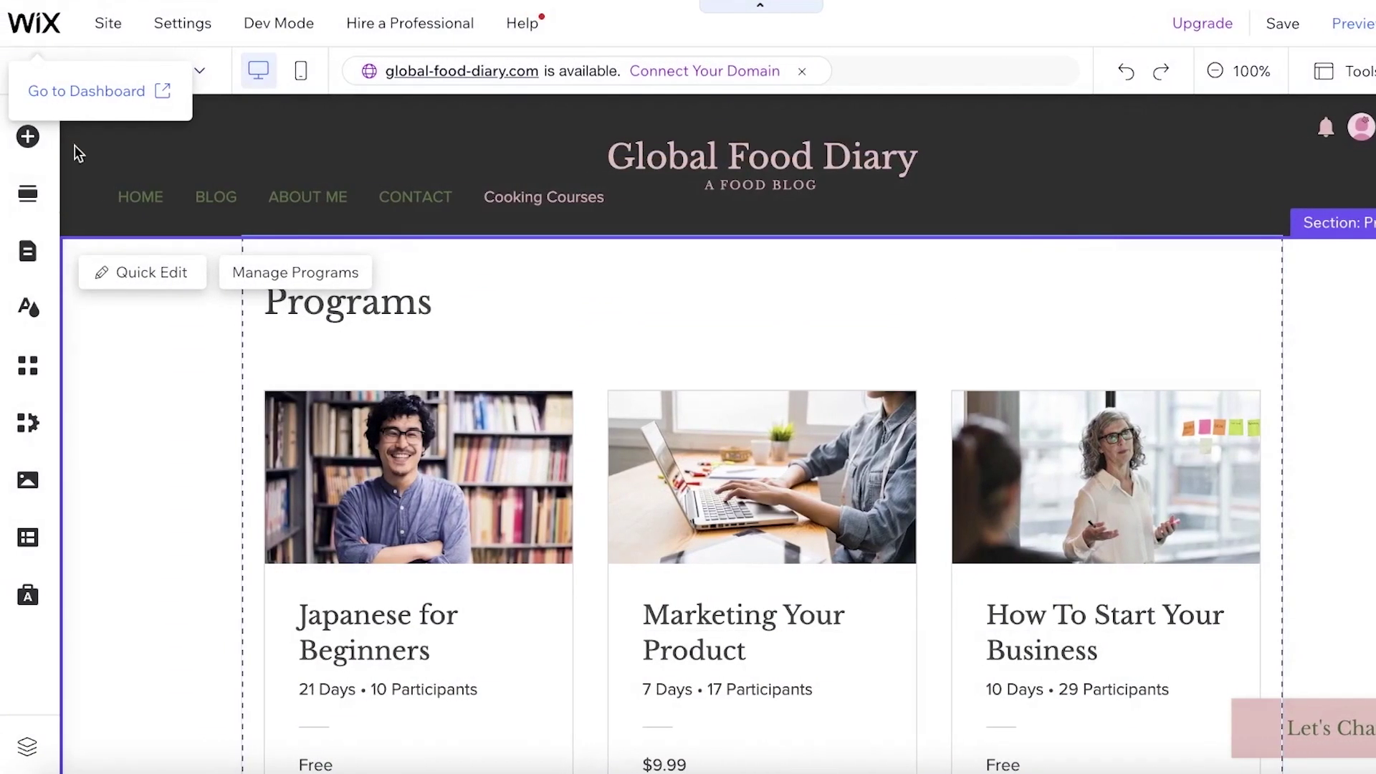
left_click(81, 93)
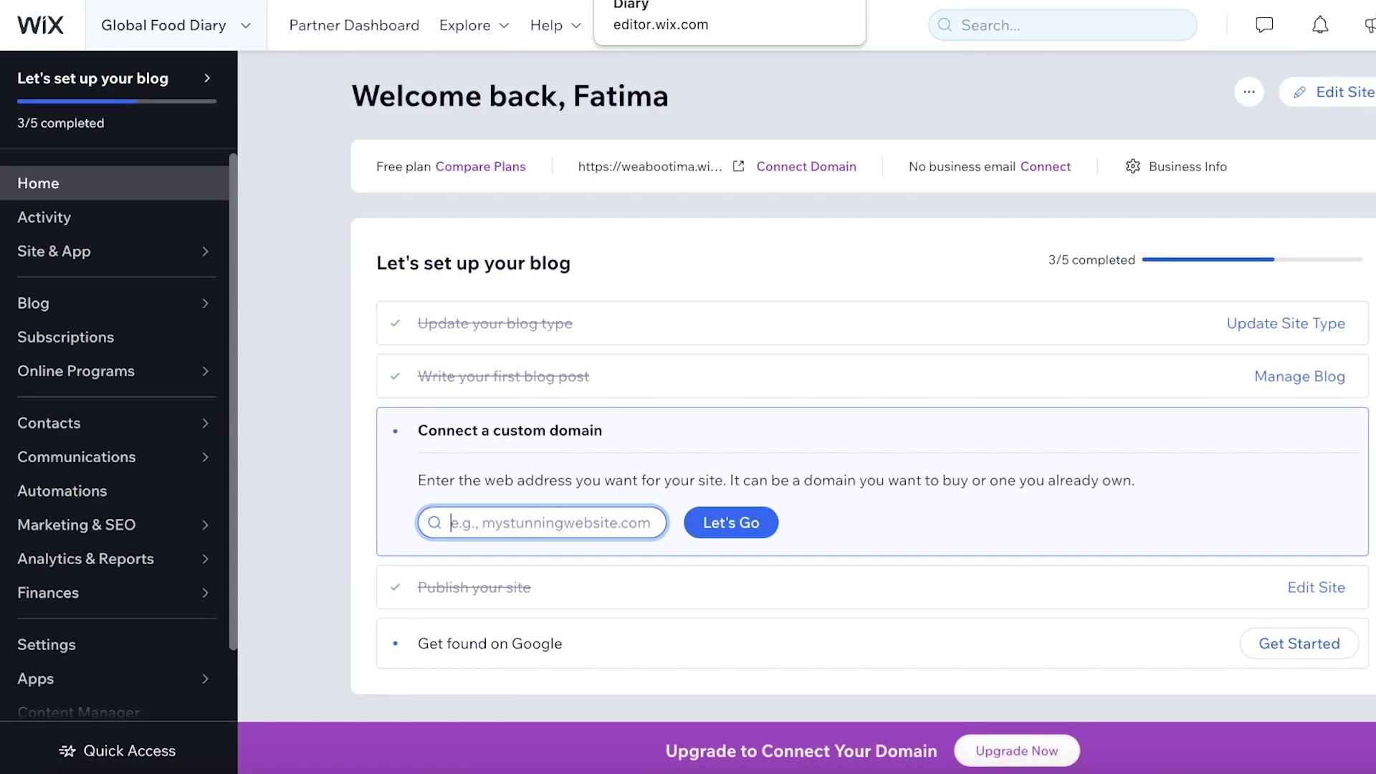
- Add and save a 'Vegetarian' category under Online Programs > Categories
left_click(108, 374)
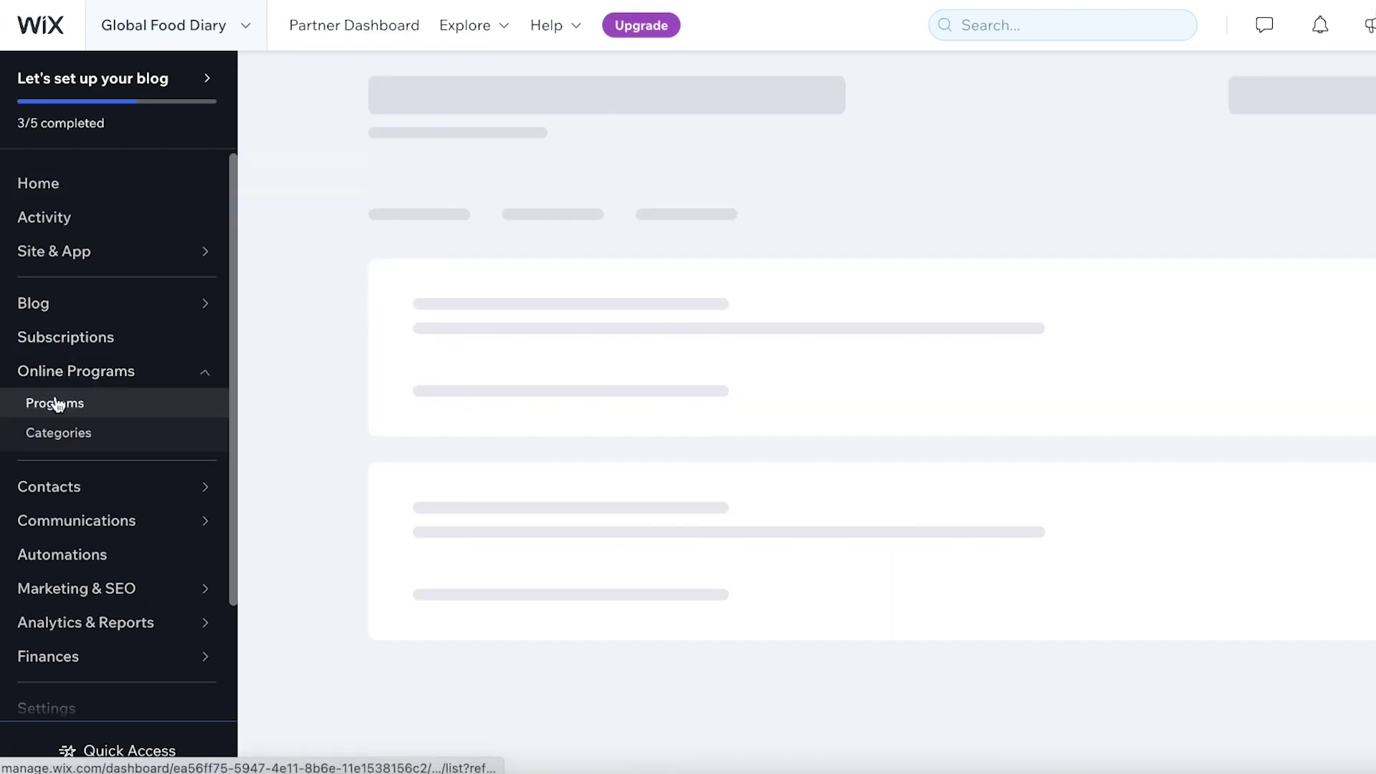
left_click(56, 401)
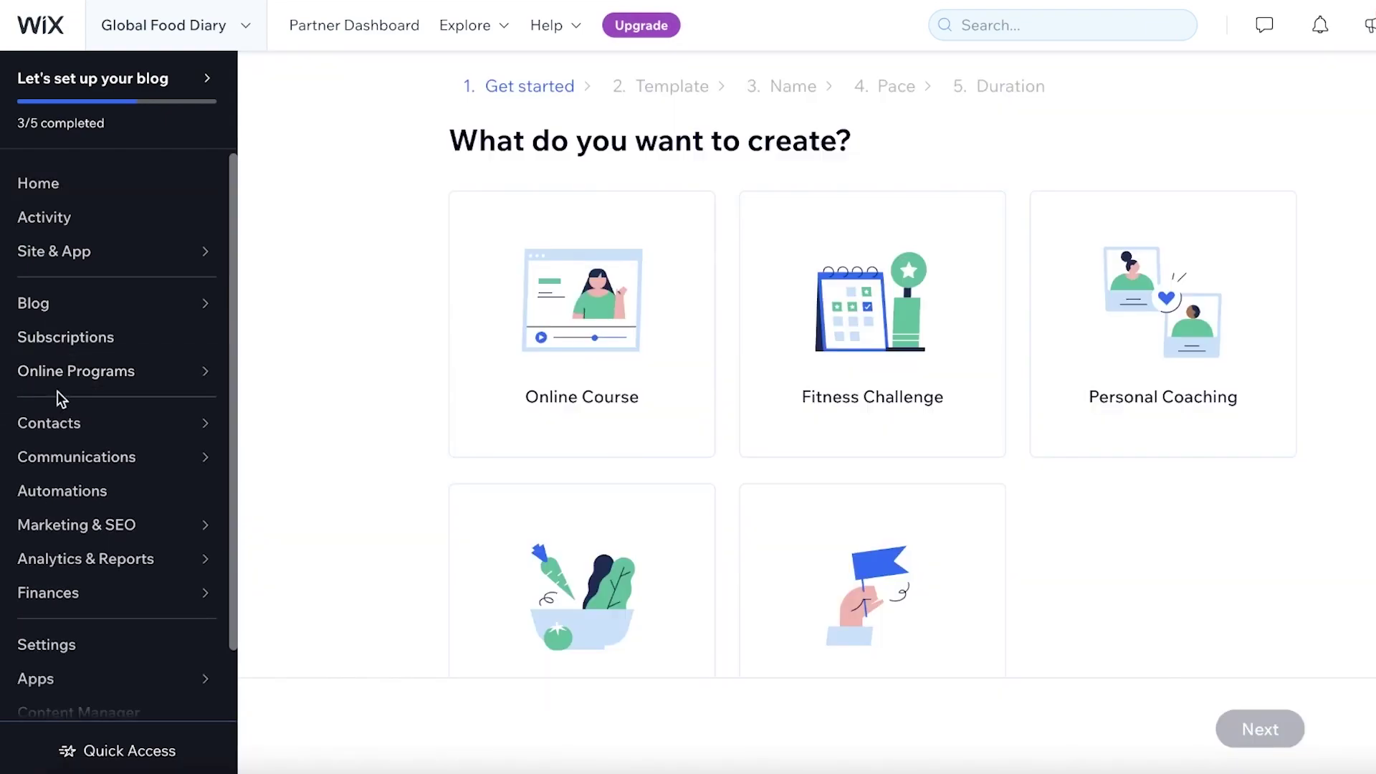
mouse_move(179, 251)
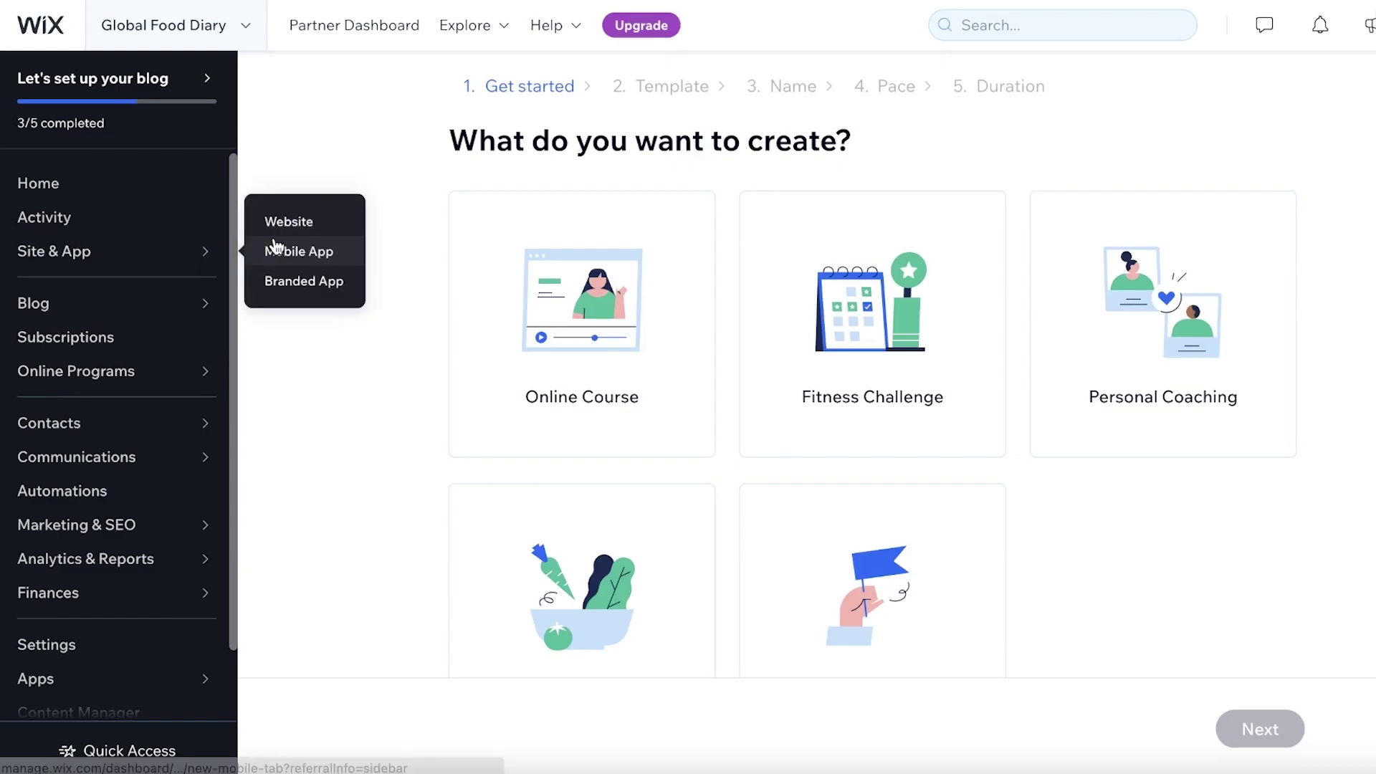
scroll(1121, 439, "down", 1)
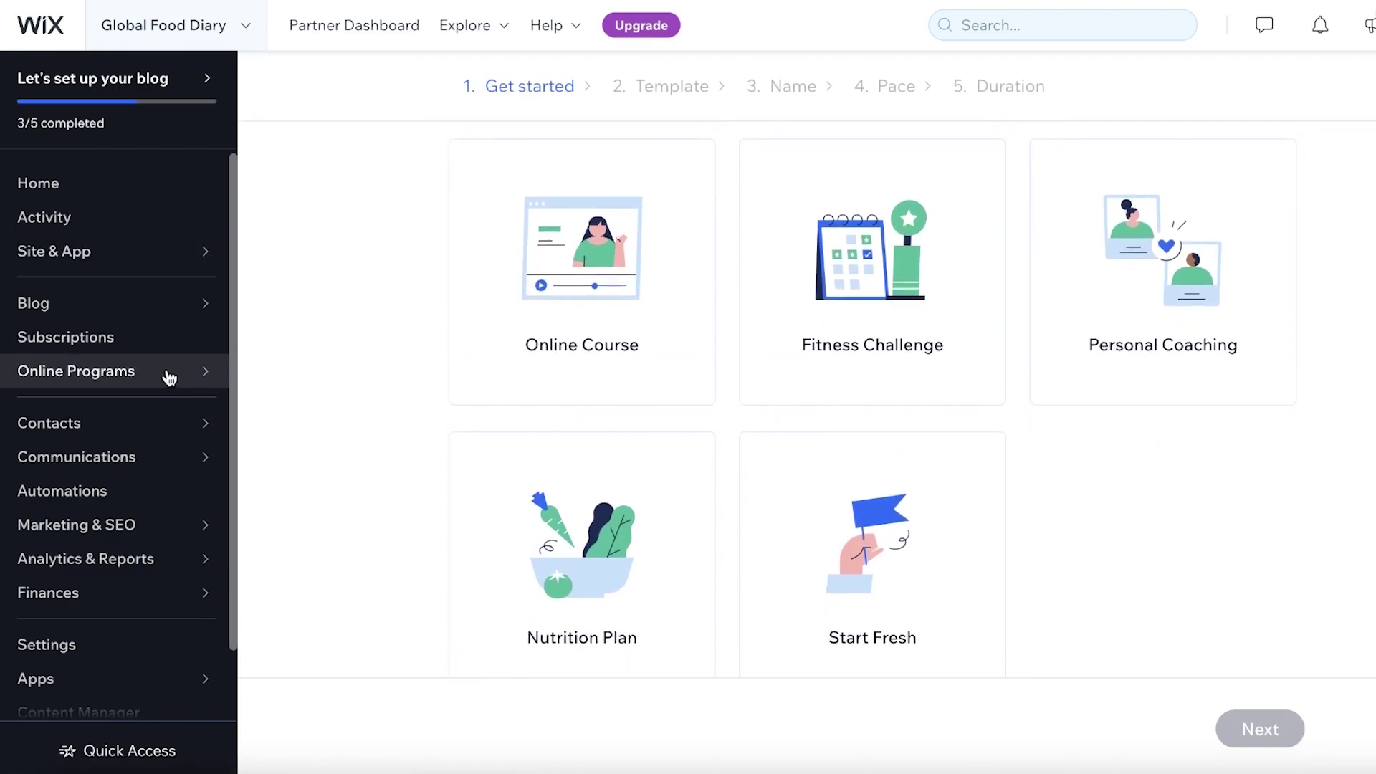
mouse_move(169, 378)
left_click(277, 390)
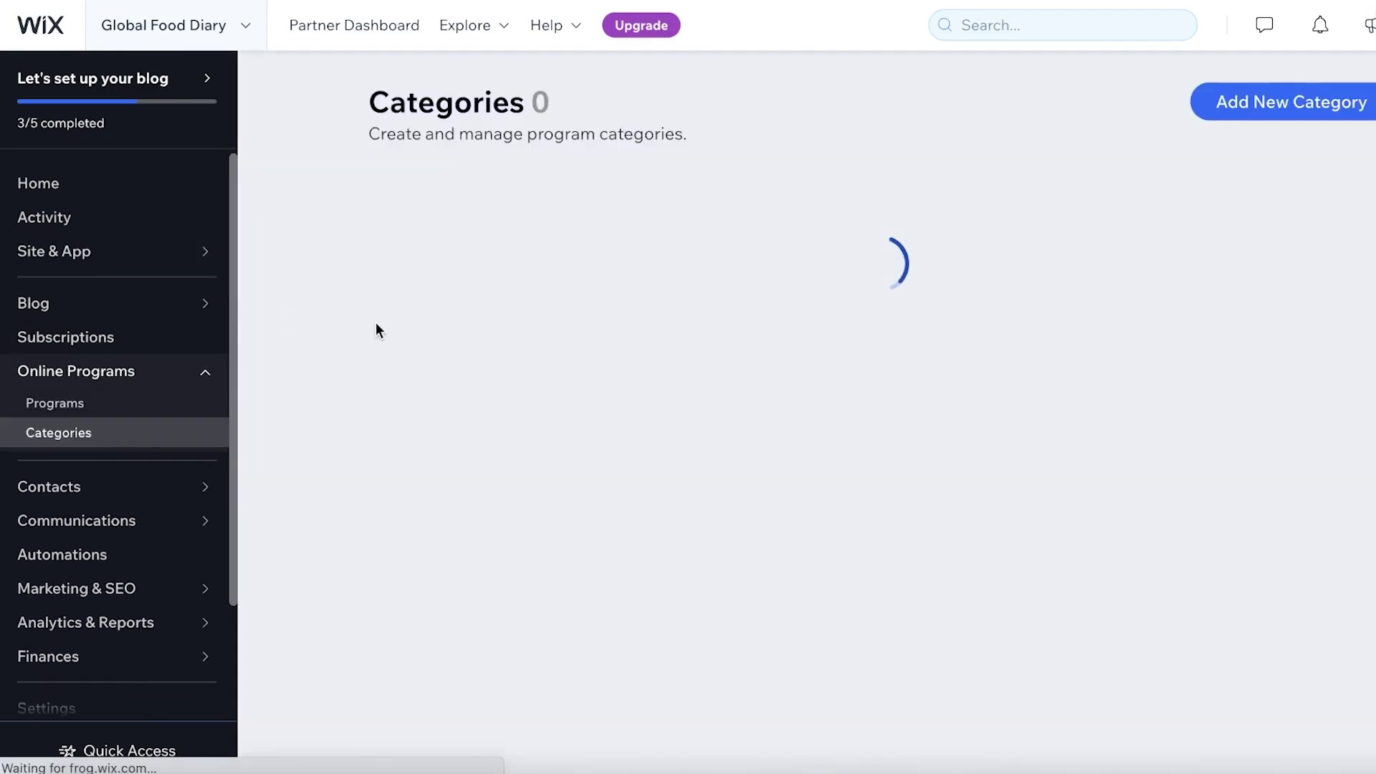
left_click(1279, 104)
left_click(595, 308)
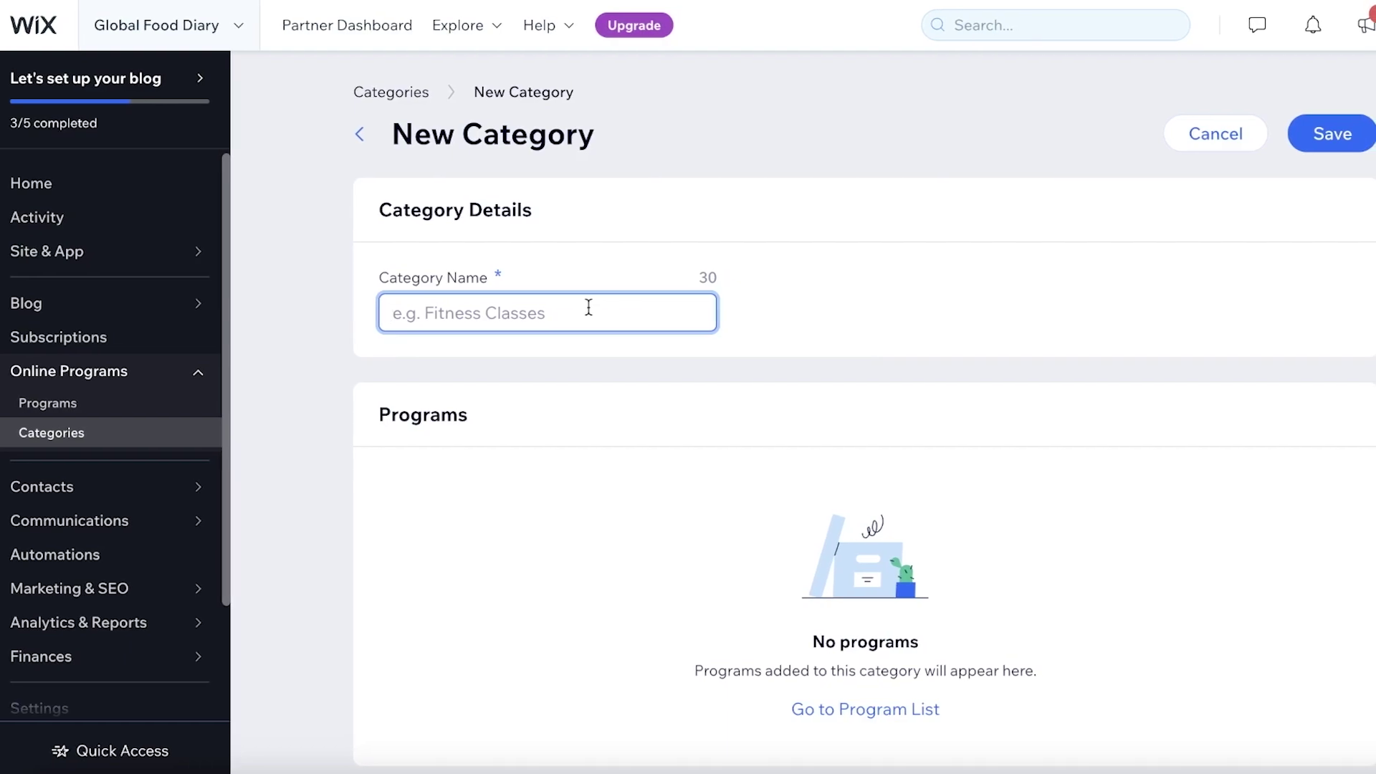
scroll(865, 407, "down", 1)
type("Vegetarian")
left_click(1333, 99)
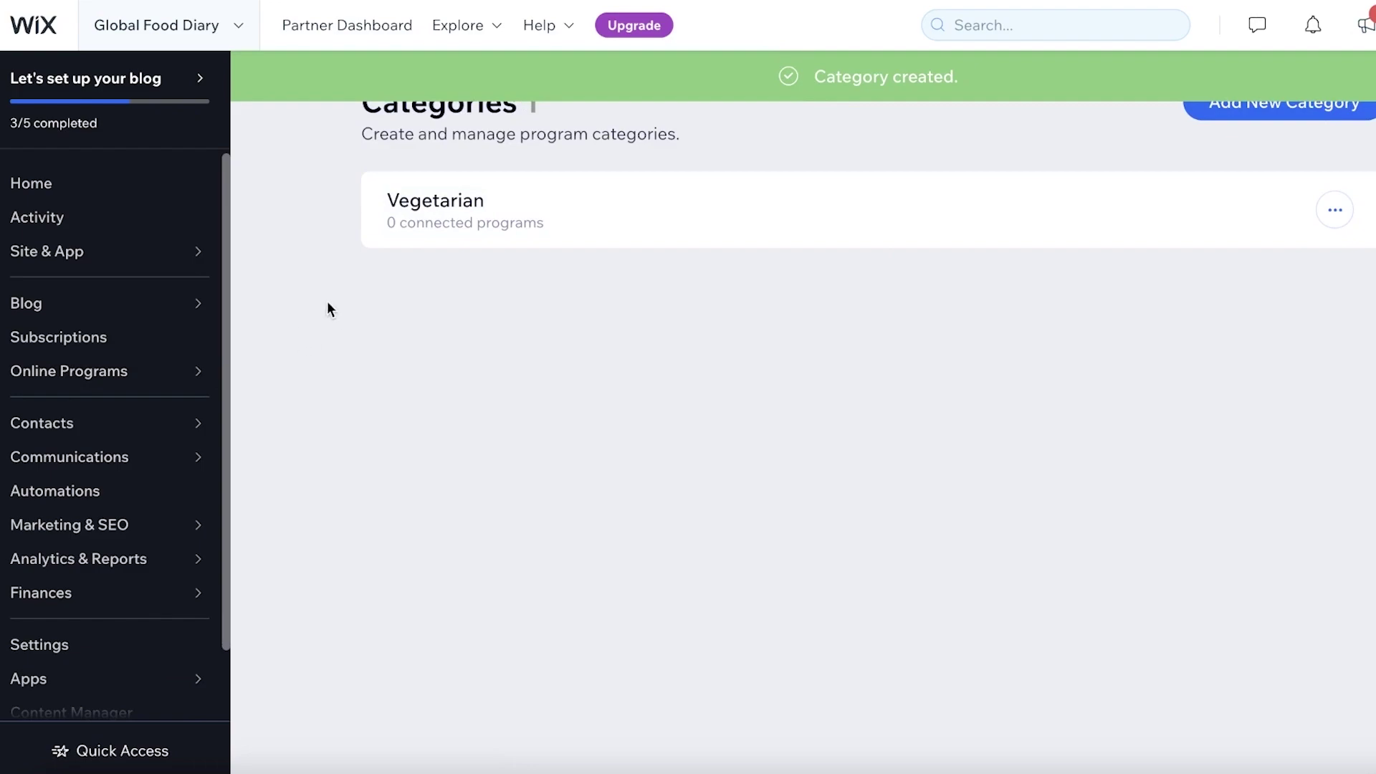
- Begin a second category named 'Poultry', then open the Programs list
left_click(1248, 112)
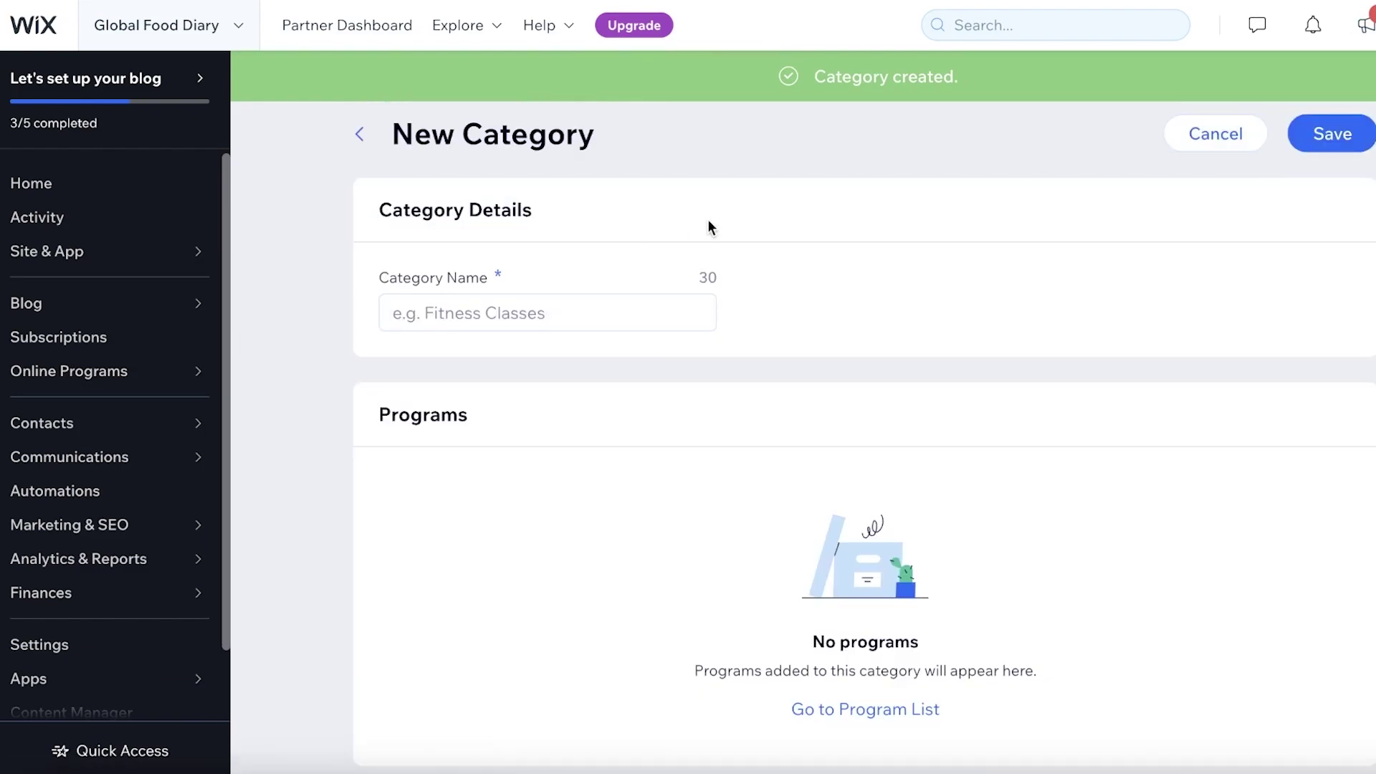
left_click(583, 311)
type("Poultry")
left_click(1367, 136)
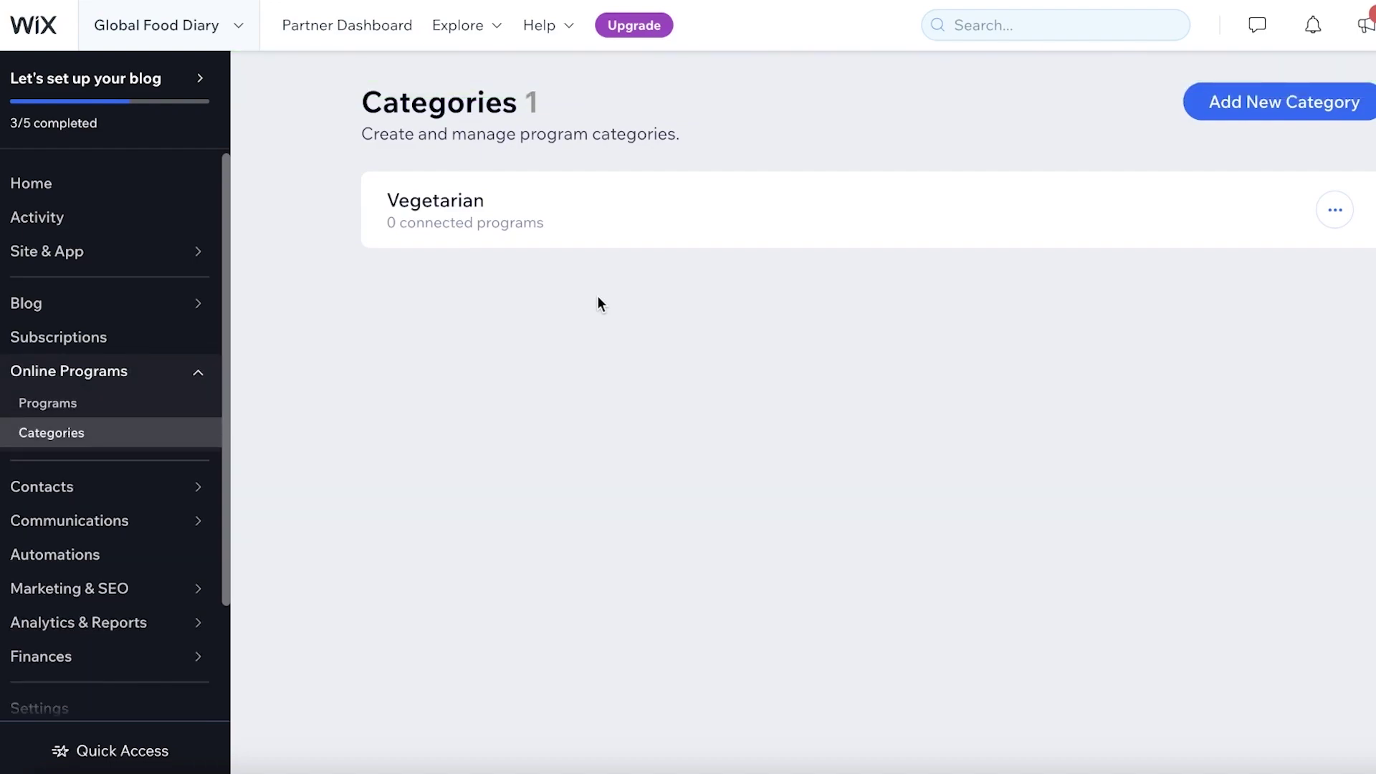
left_click(89, 415)
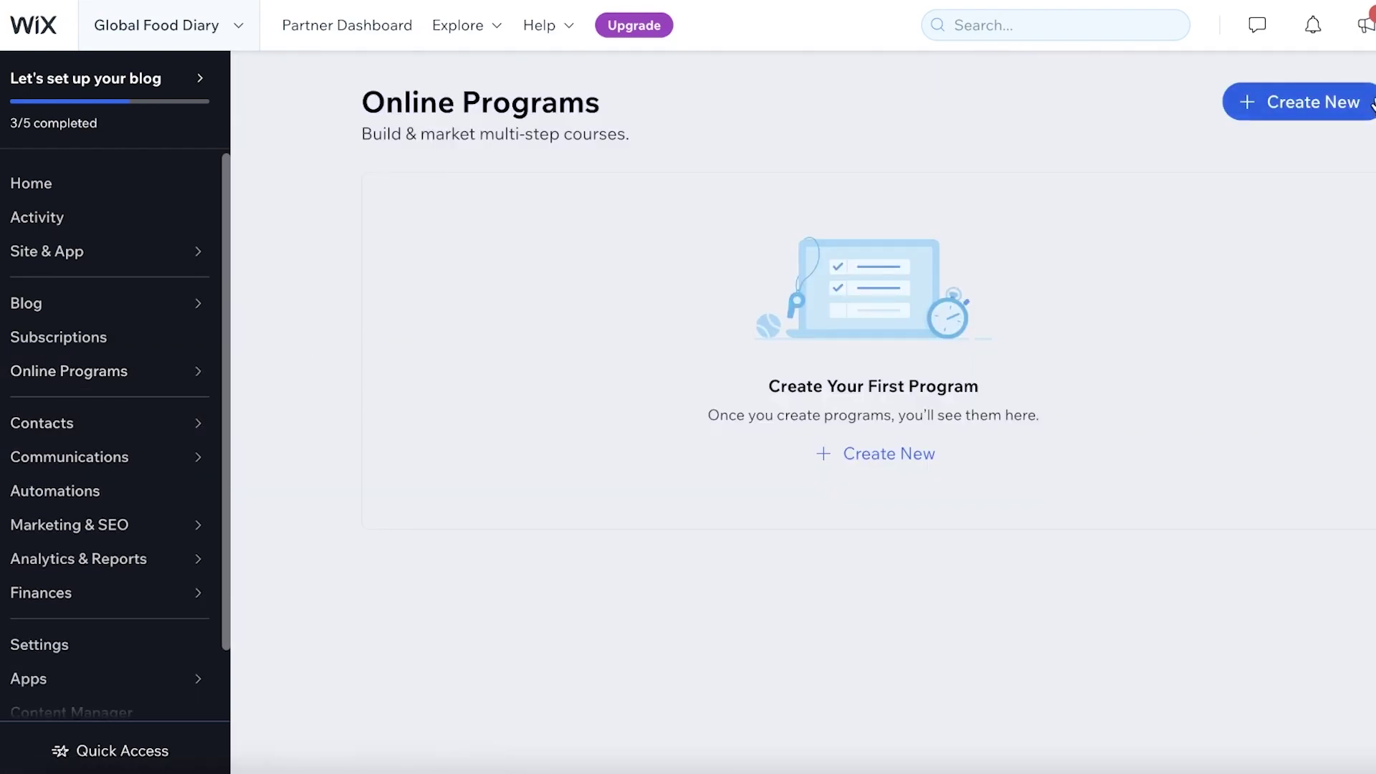
- Create an Online Course program, choosing Start Fresh over the Healthy Baking Basics template
left_click(1312, 101)
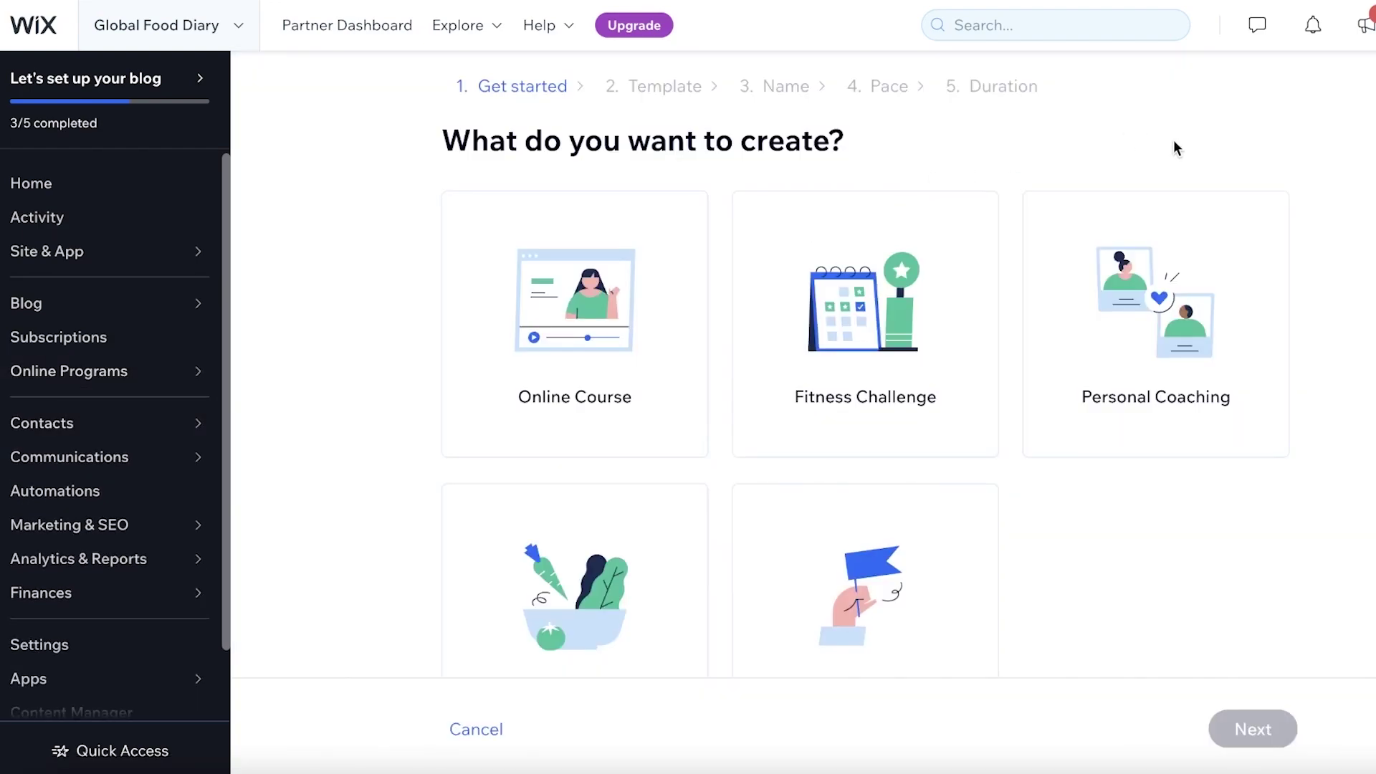
scroll(1173, 139, "down", 2)
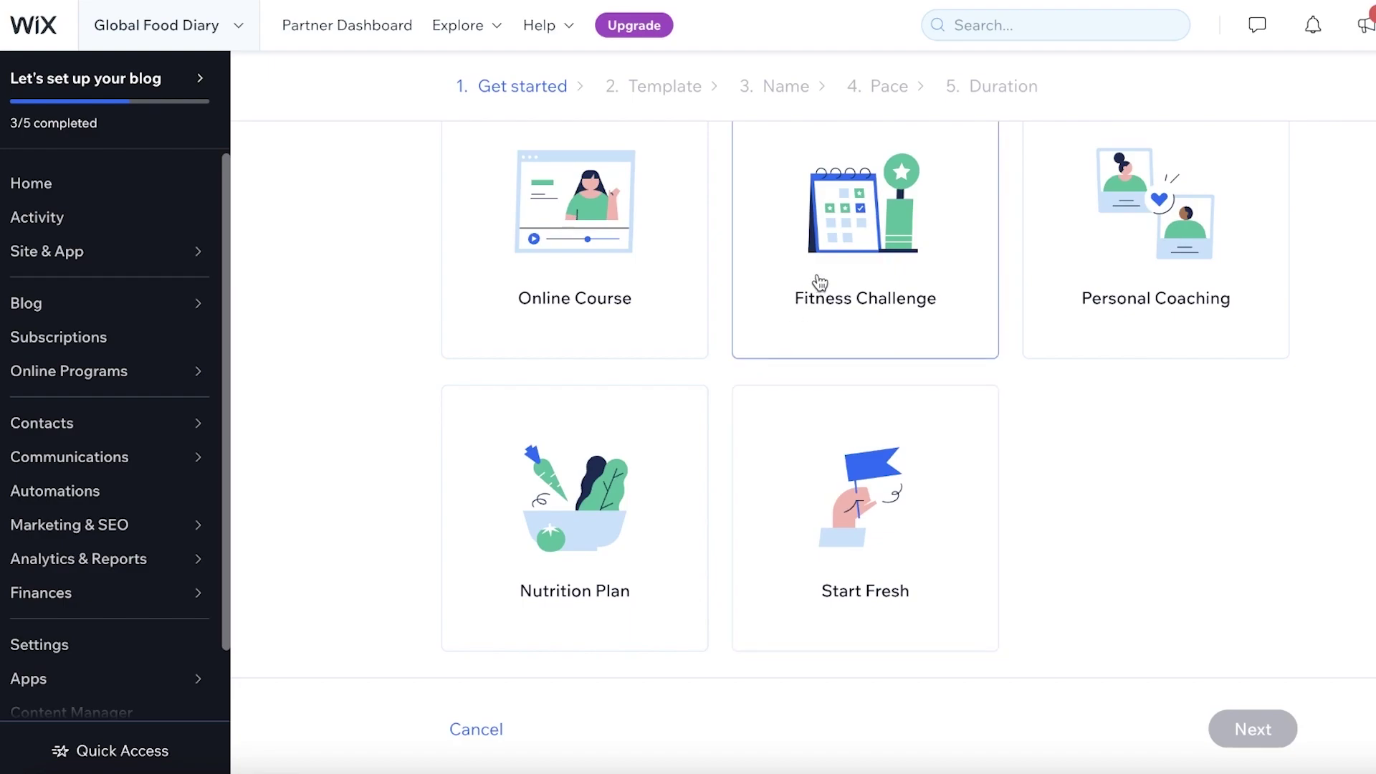
left_click(645, 281)
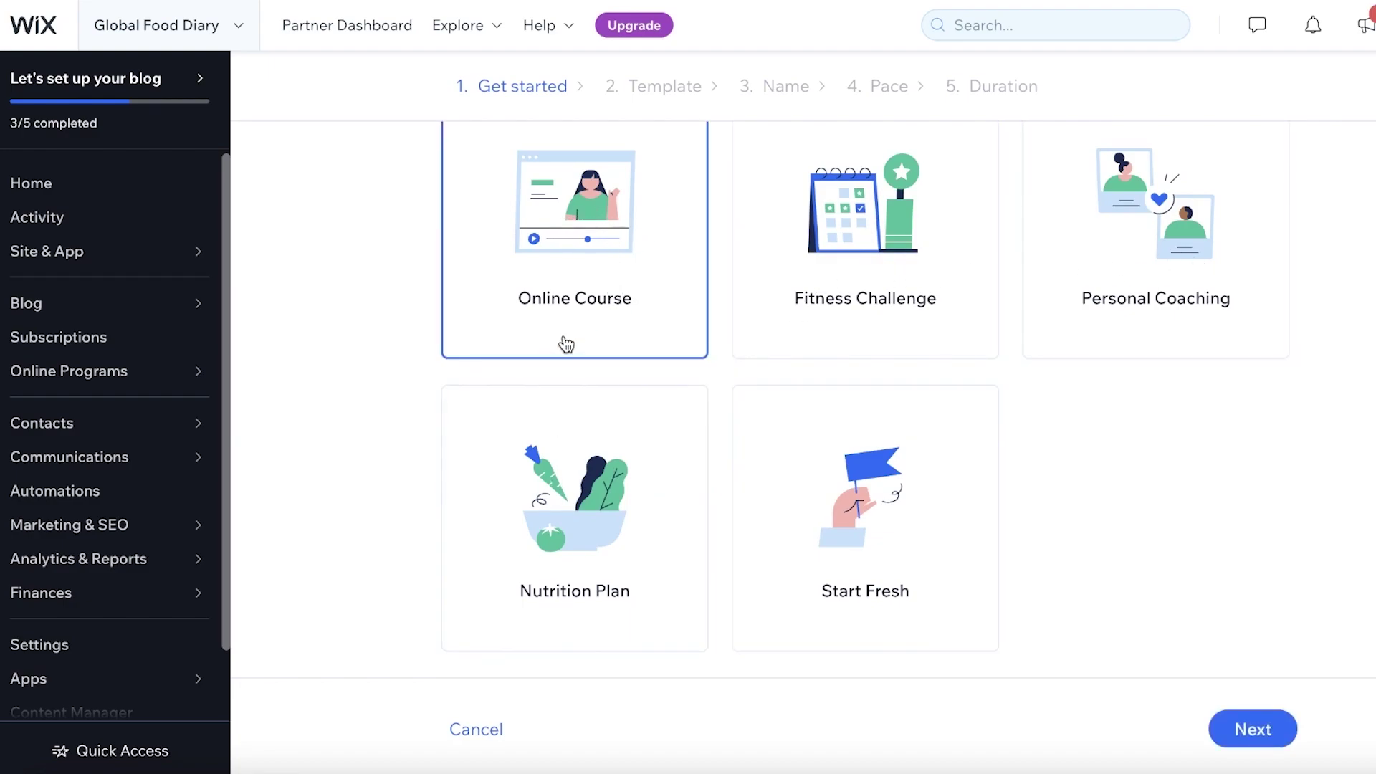
left_click(1244, 726)
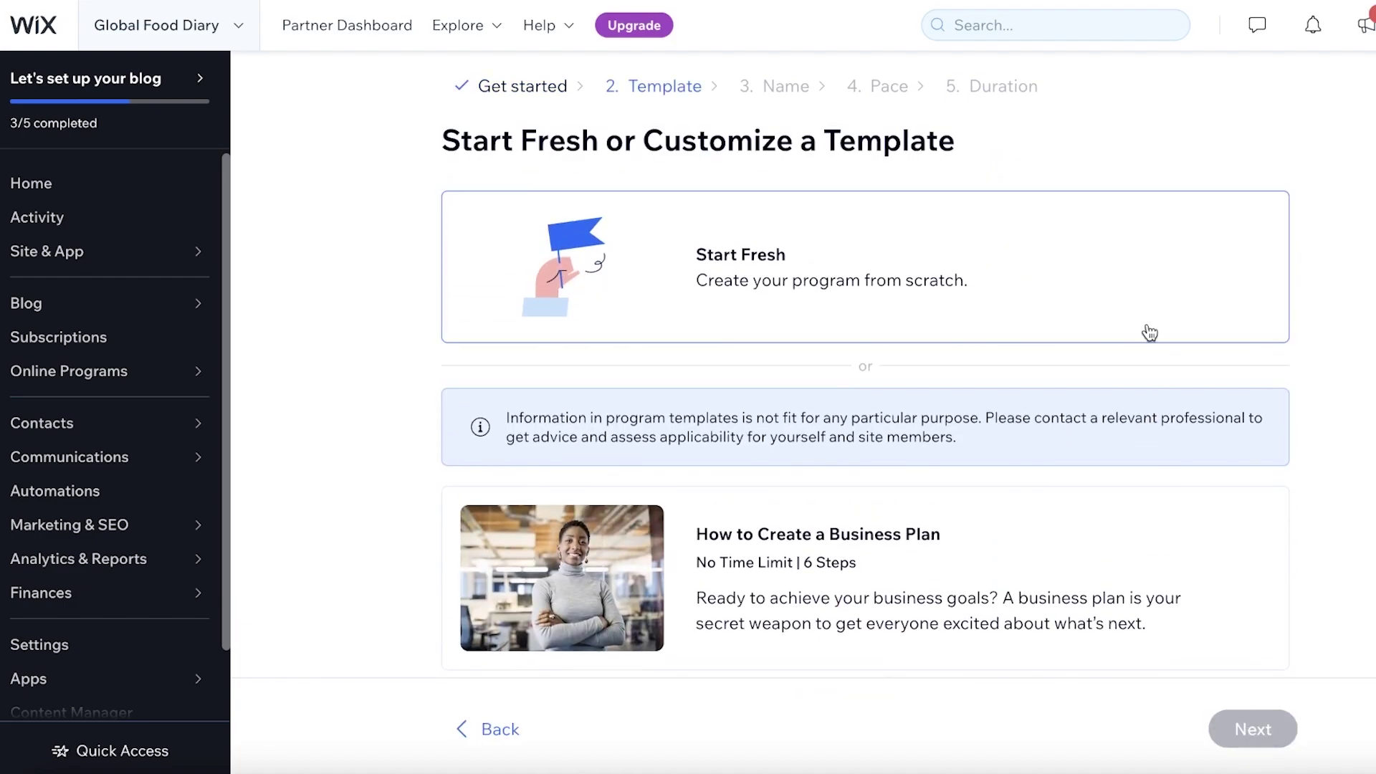
scroll(985, 364, "down", 1)
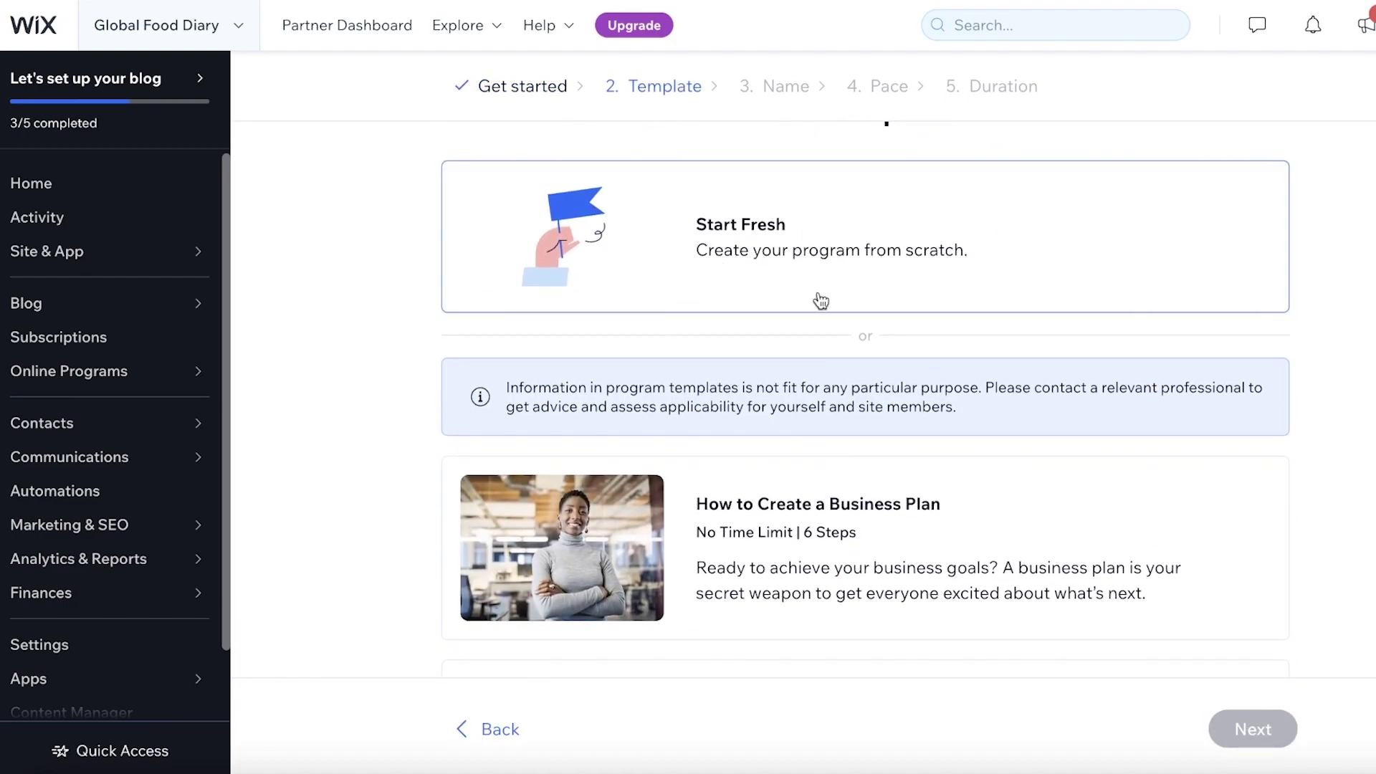
scroll(602, 390, "down", 5)
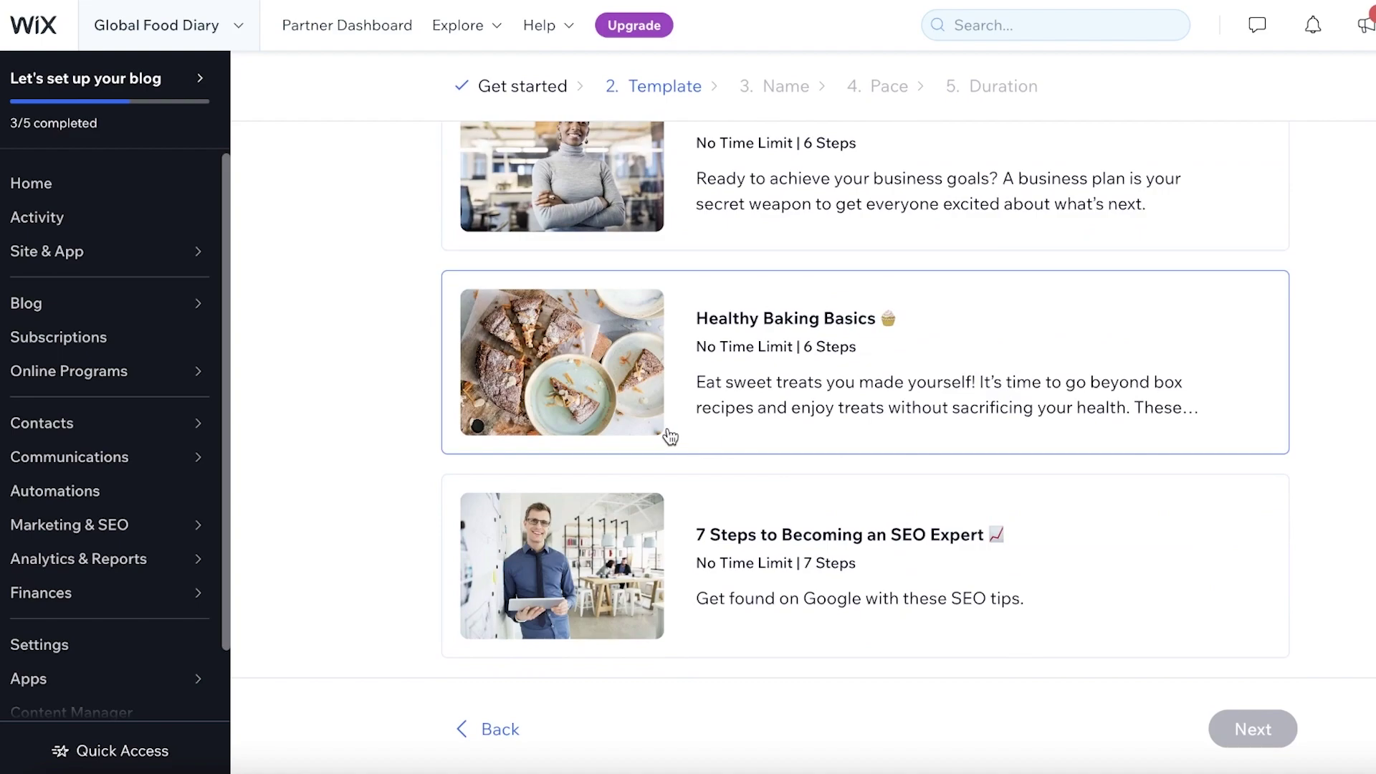
left_click(673, 433)
scroll(1147, 359, "up", 5)
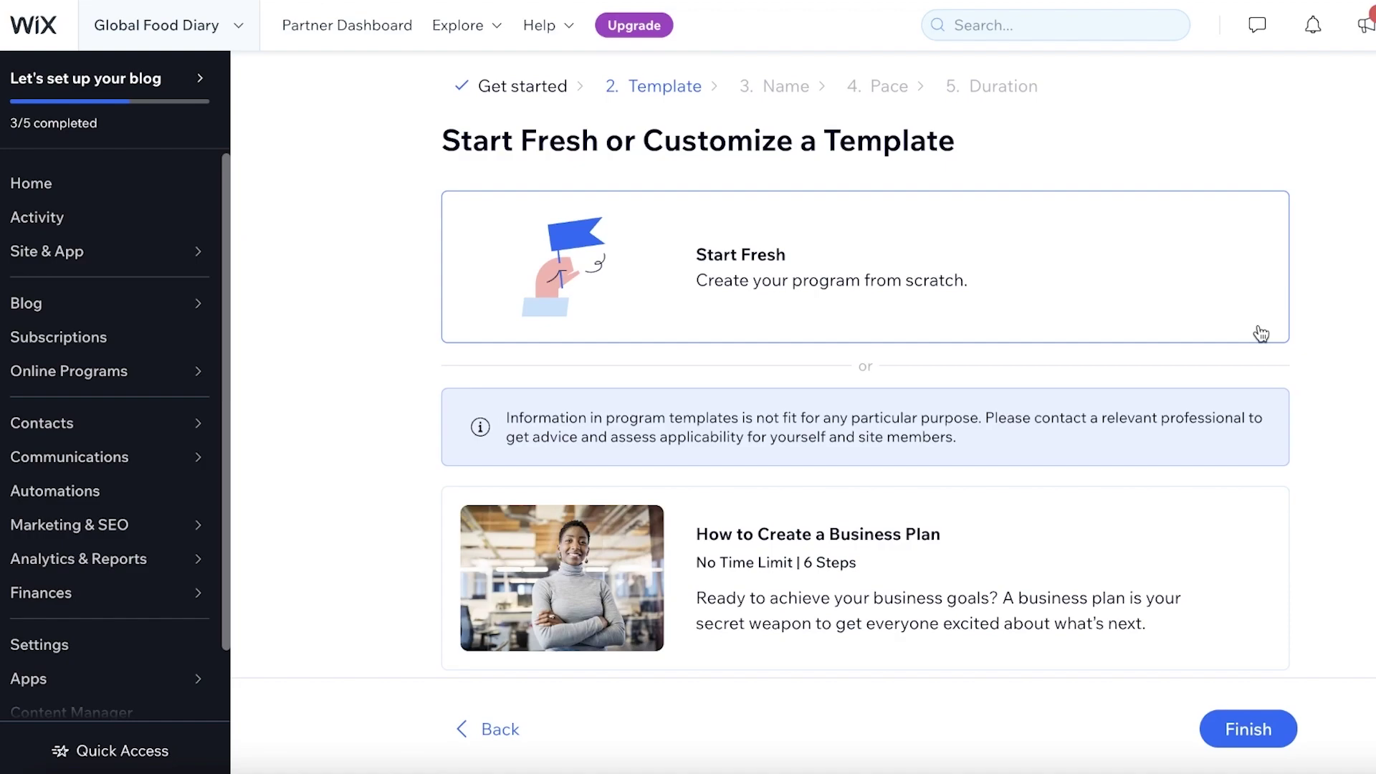
left_click(1180, 338)
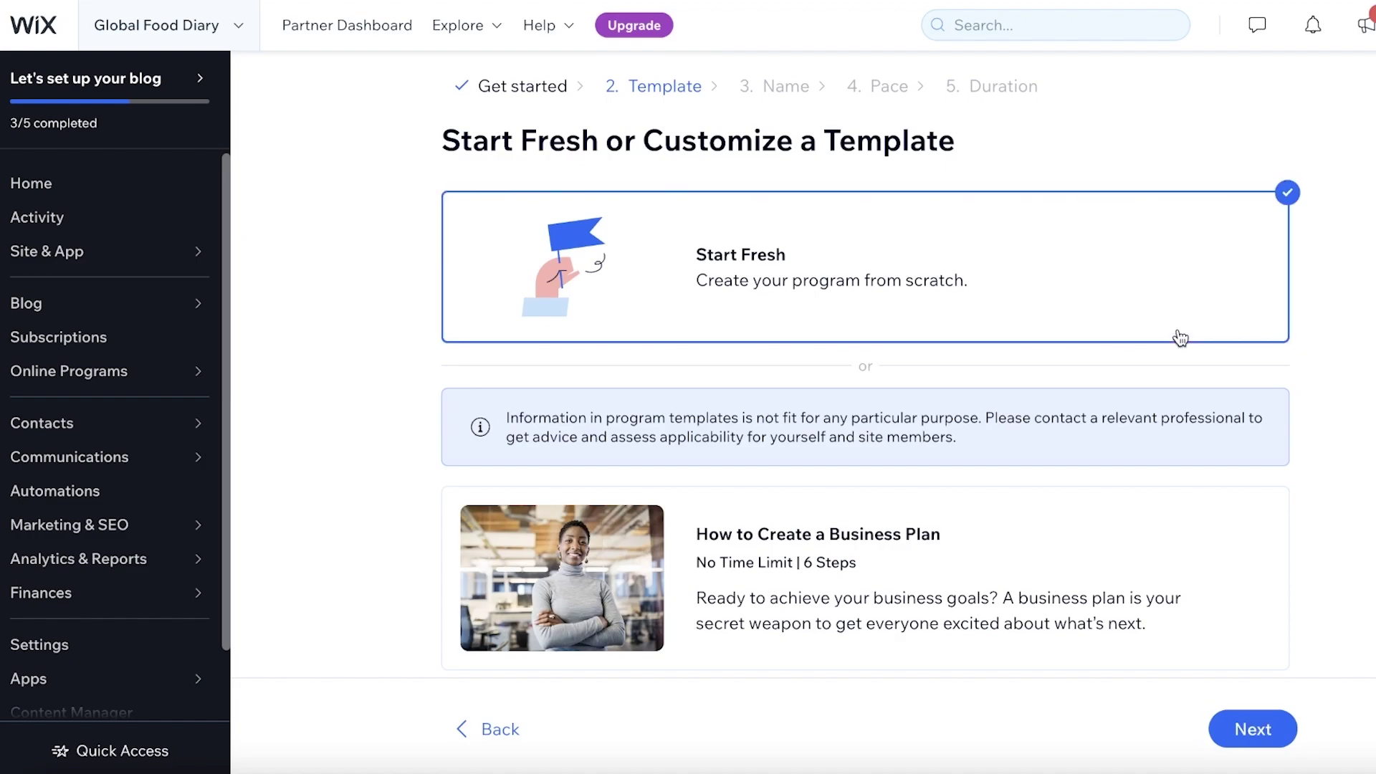
left_click(1268, 725)
- Name the program 'Beginners Vegetarianism' and pace it with steps on specific days
left_click(810, 239)
type("Beginners Guide to Vegetarian Cookings\\")
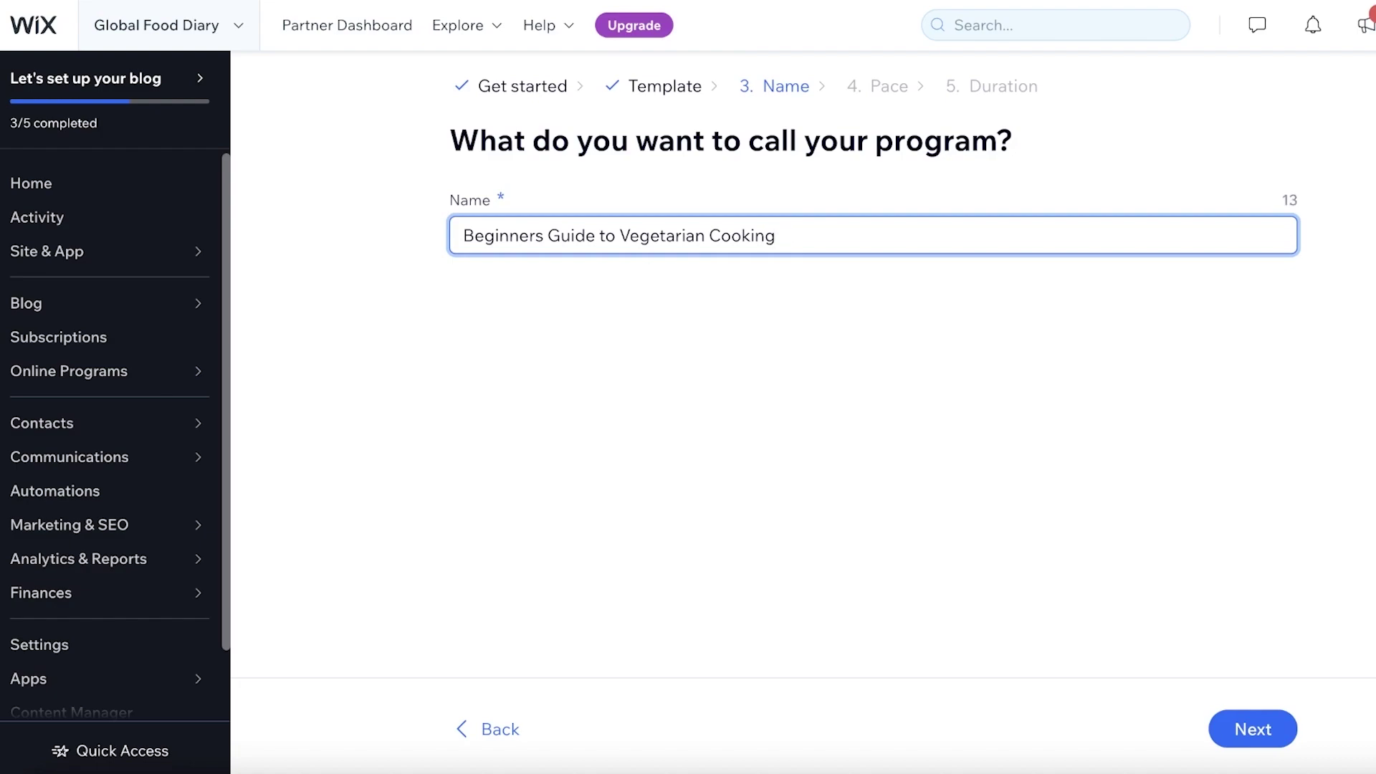
triple_click(773, 222)
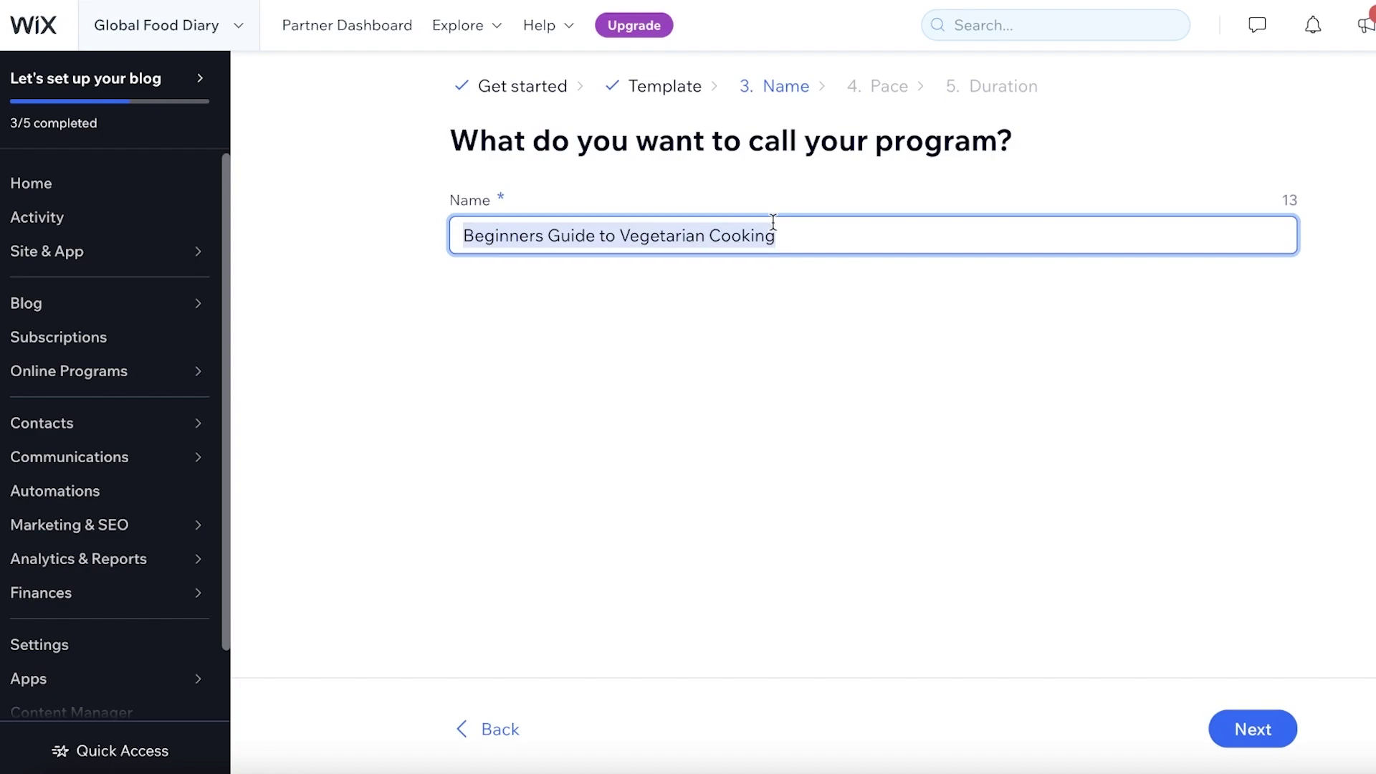
key("BackSpace")
type("Beginners Vegetarianism")
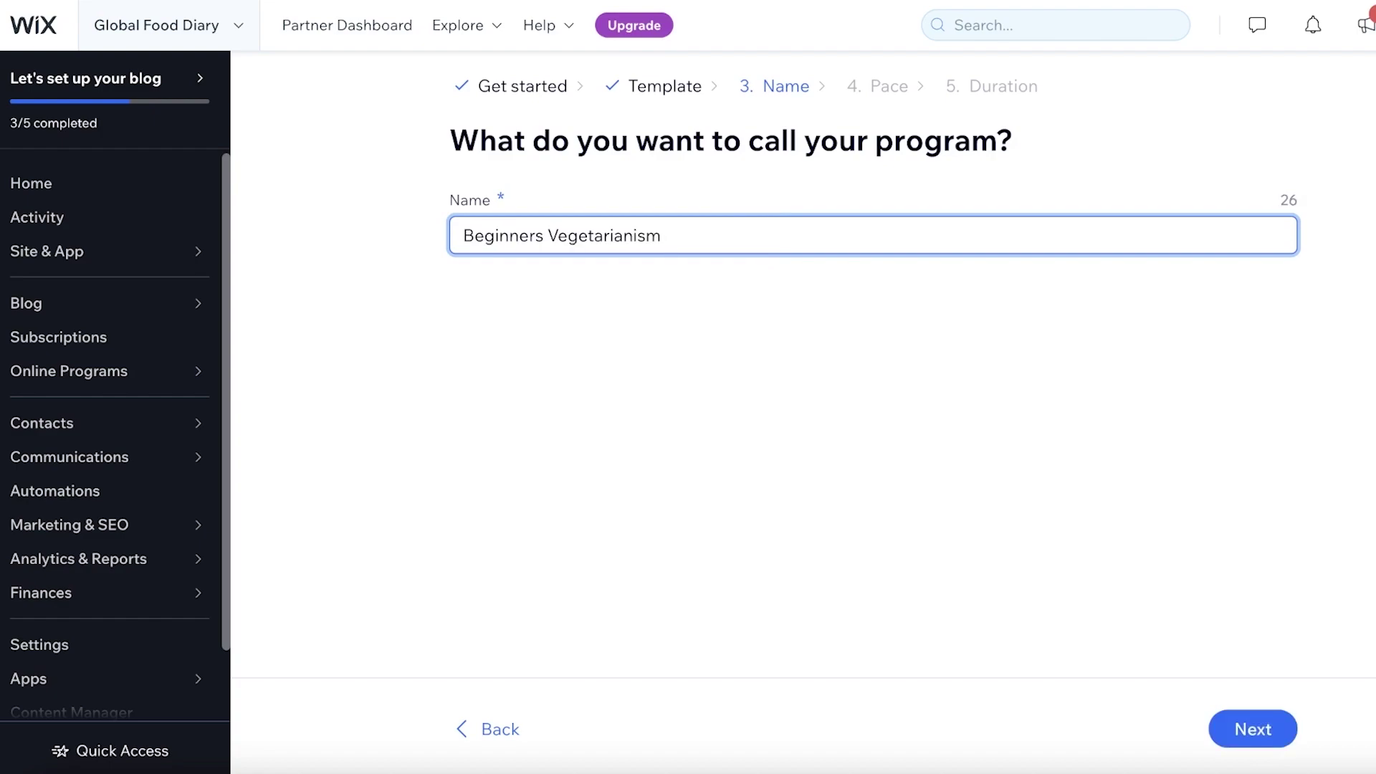
left_click(1238, 732)
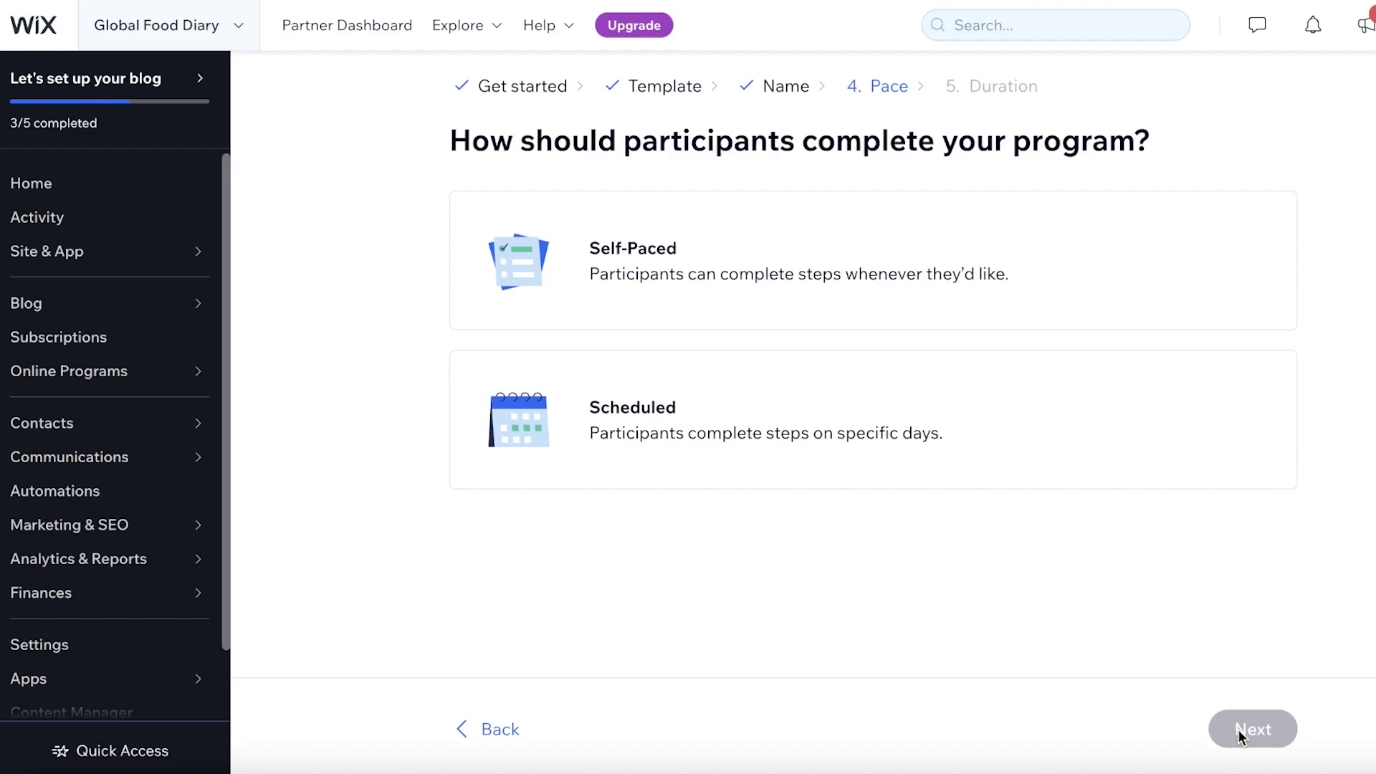
left_click(769, 426)
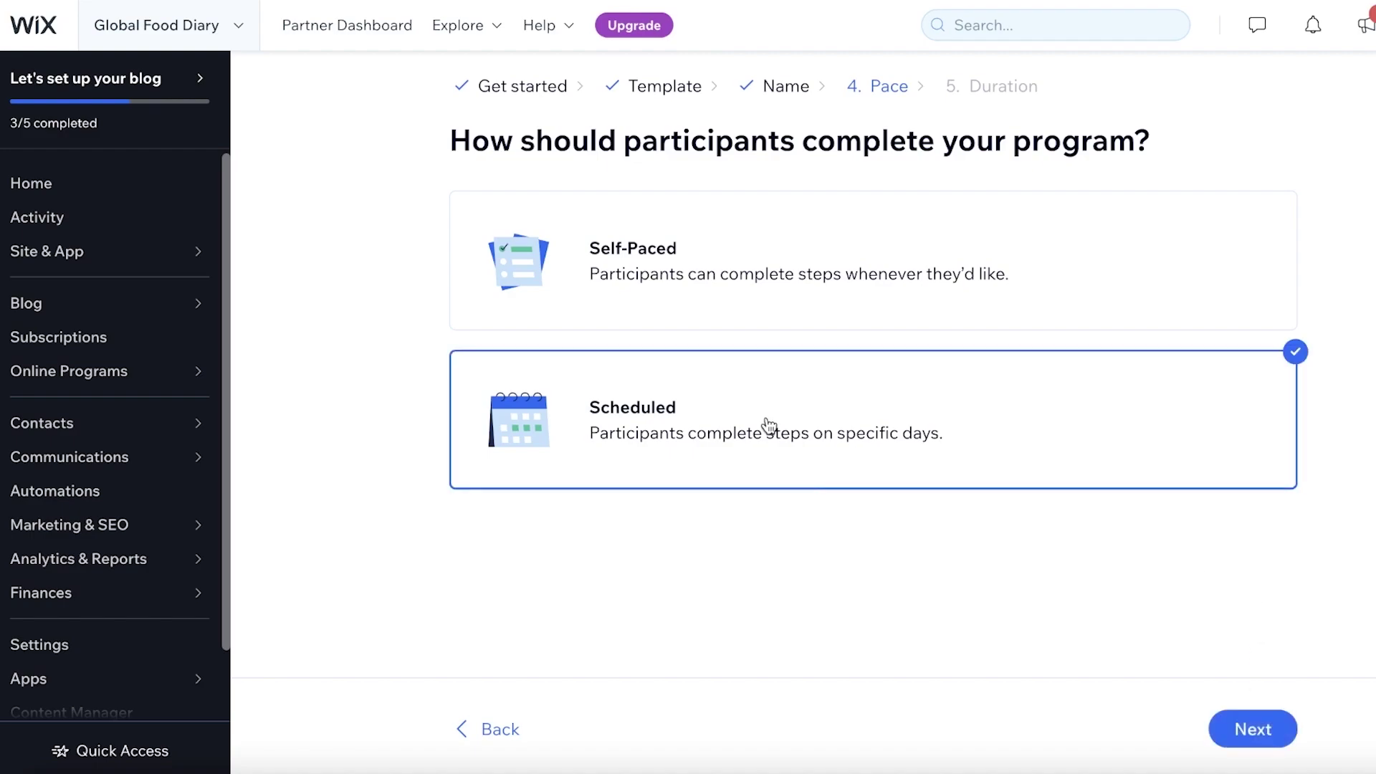
left_click(1244, 729)
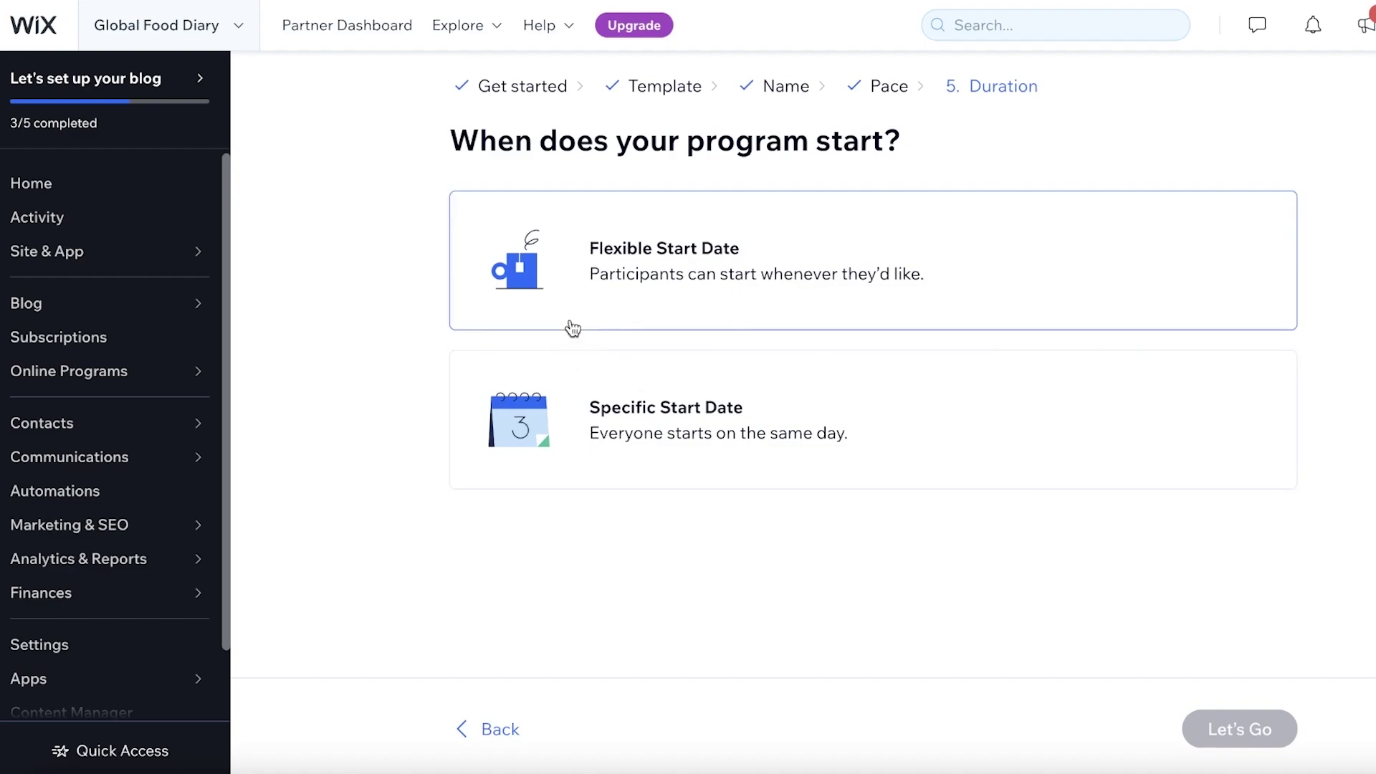
- Give the program a flexible start date and a 6-day duration, then create it
left_click(716, 271)
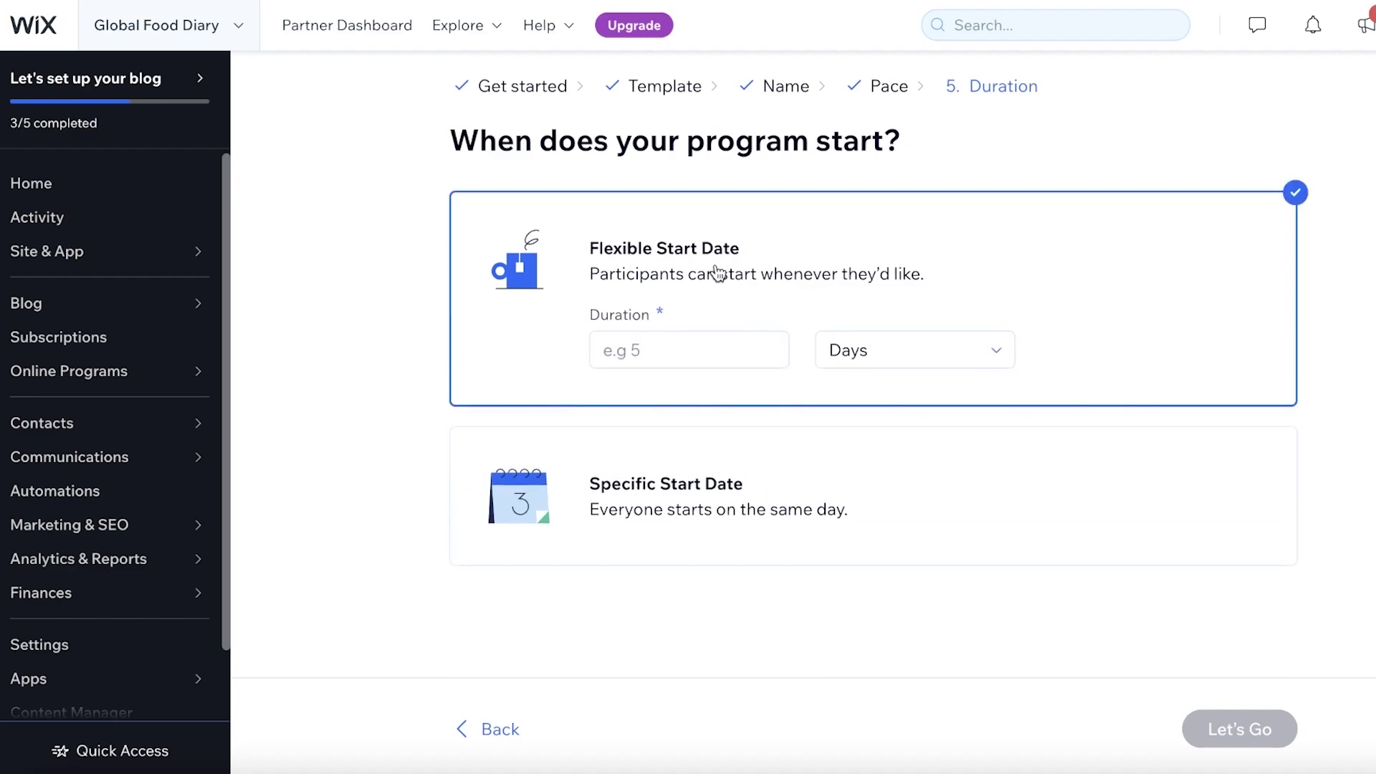
left_click(661, 351)
left_click(924, 356)
left_click(651, 356)
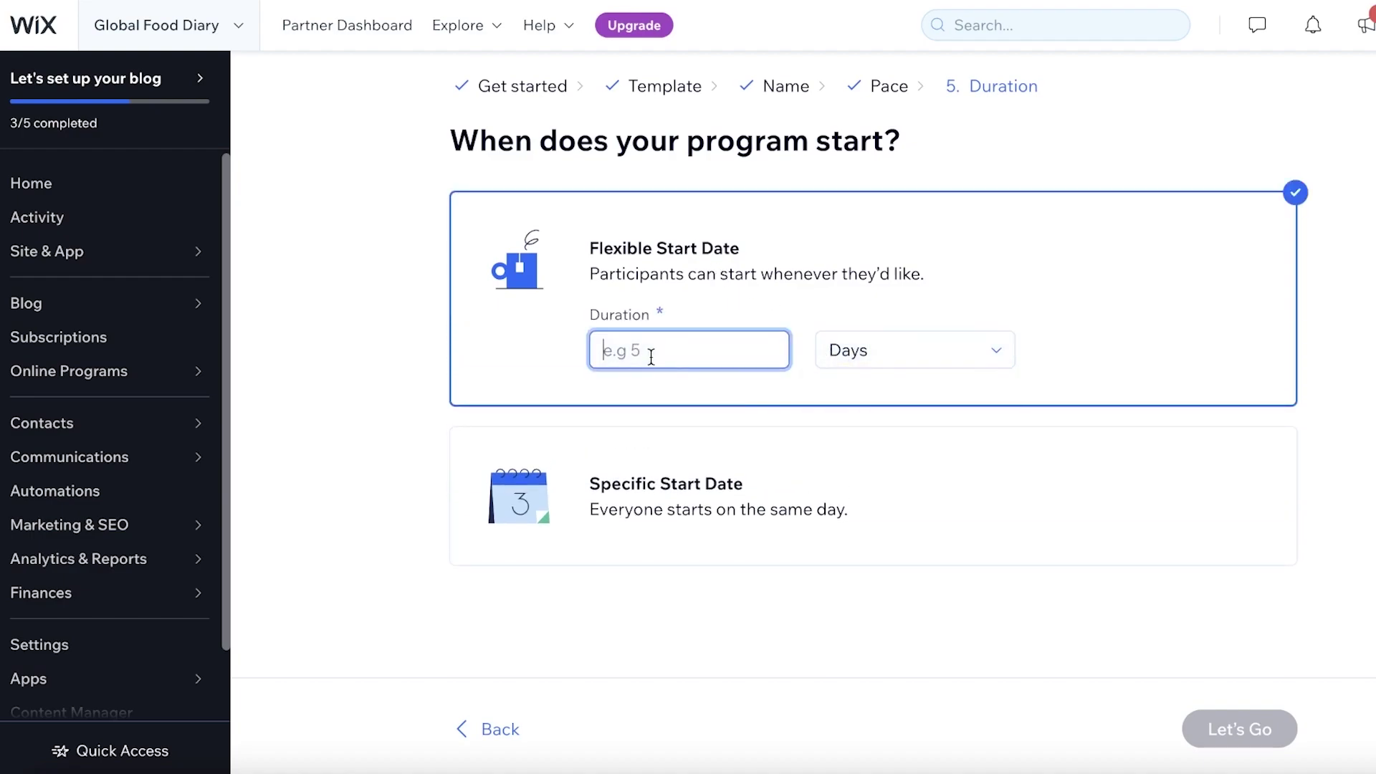
type("6")
left_click(952, 347)
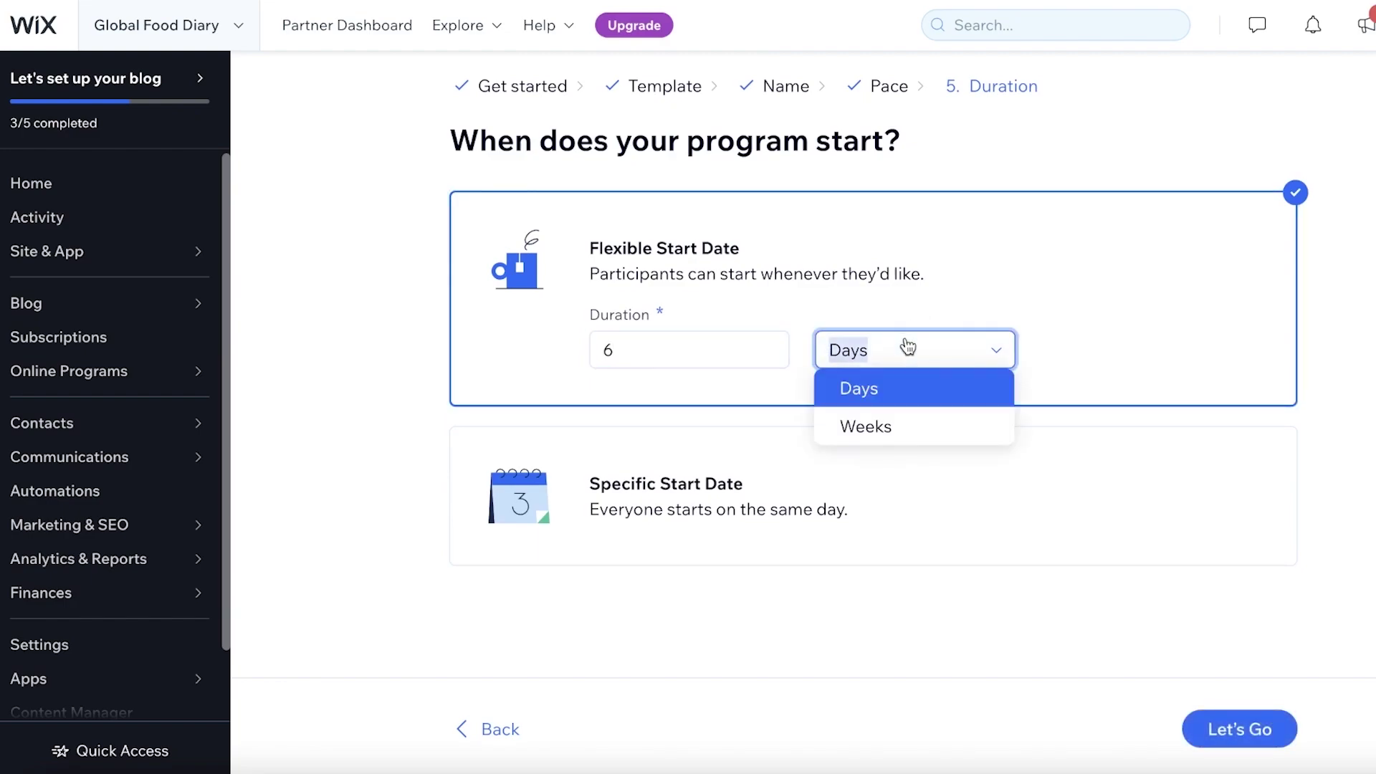
left_click(910, 351)
left_click(909, 351)
left_click(910, 427)
key("Up")
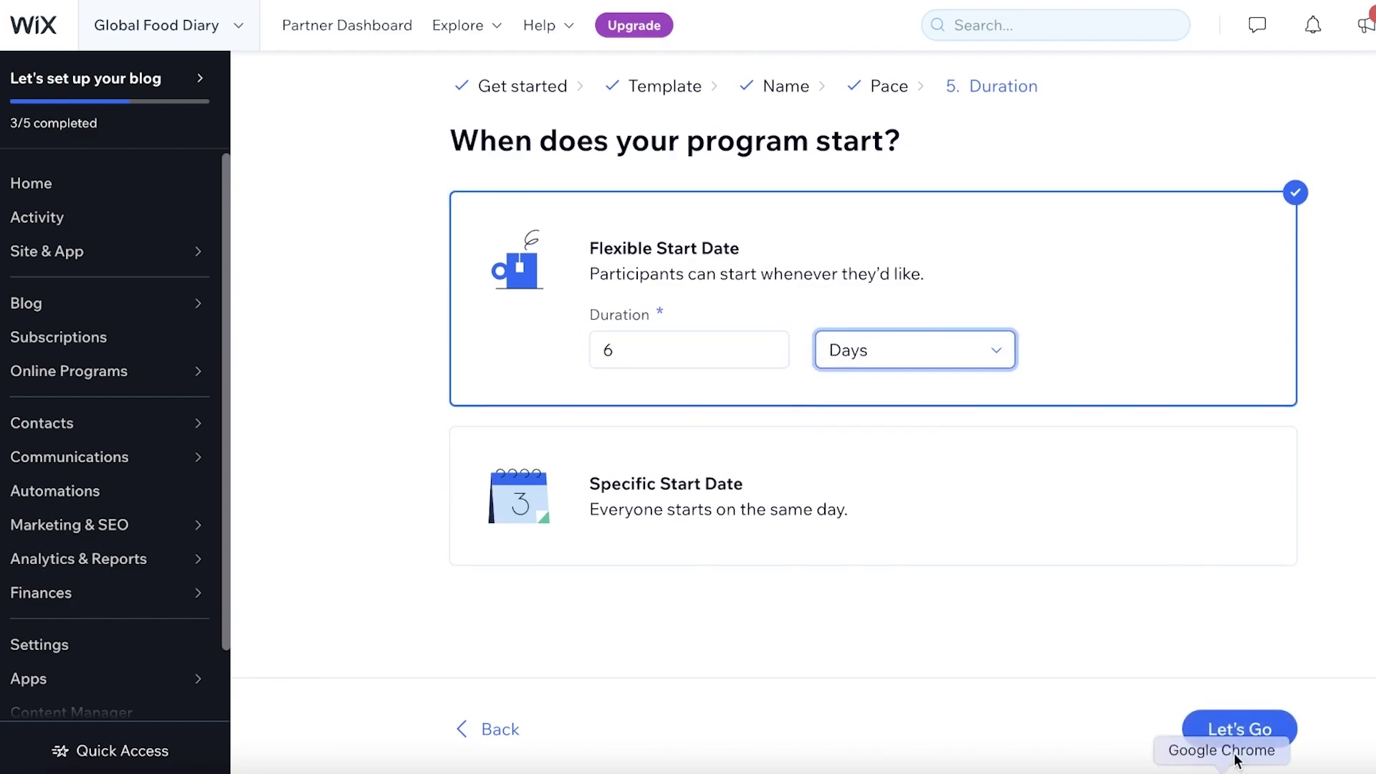
left_click(1239, 729)
- Add a step named 'Vegetables' on Day 1 of the schedule and save it
scroll(715, 374, "down", 3)
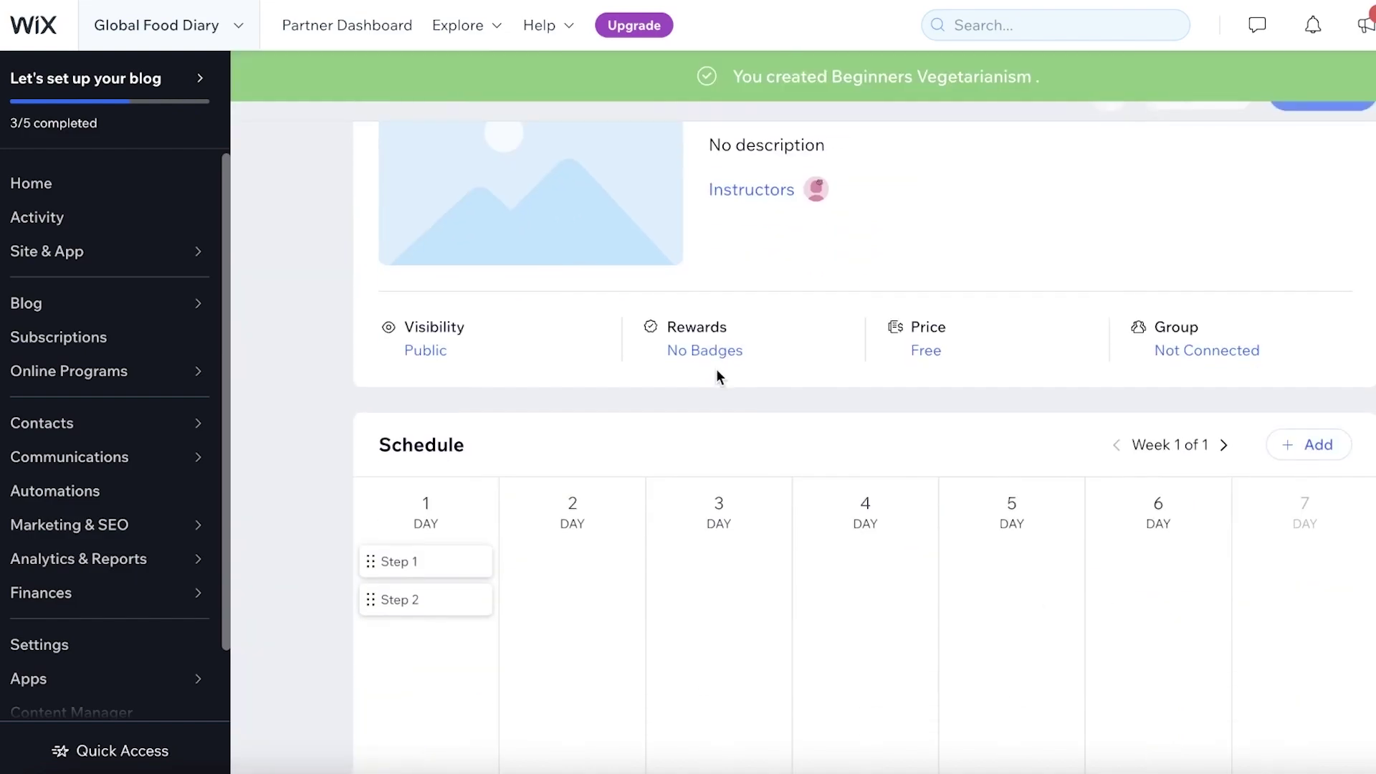
scroll(458, 403, "up", 3)
scroll(428, 406, "down", 4)
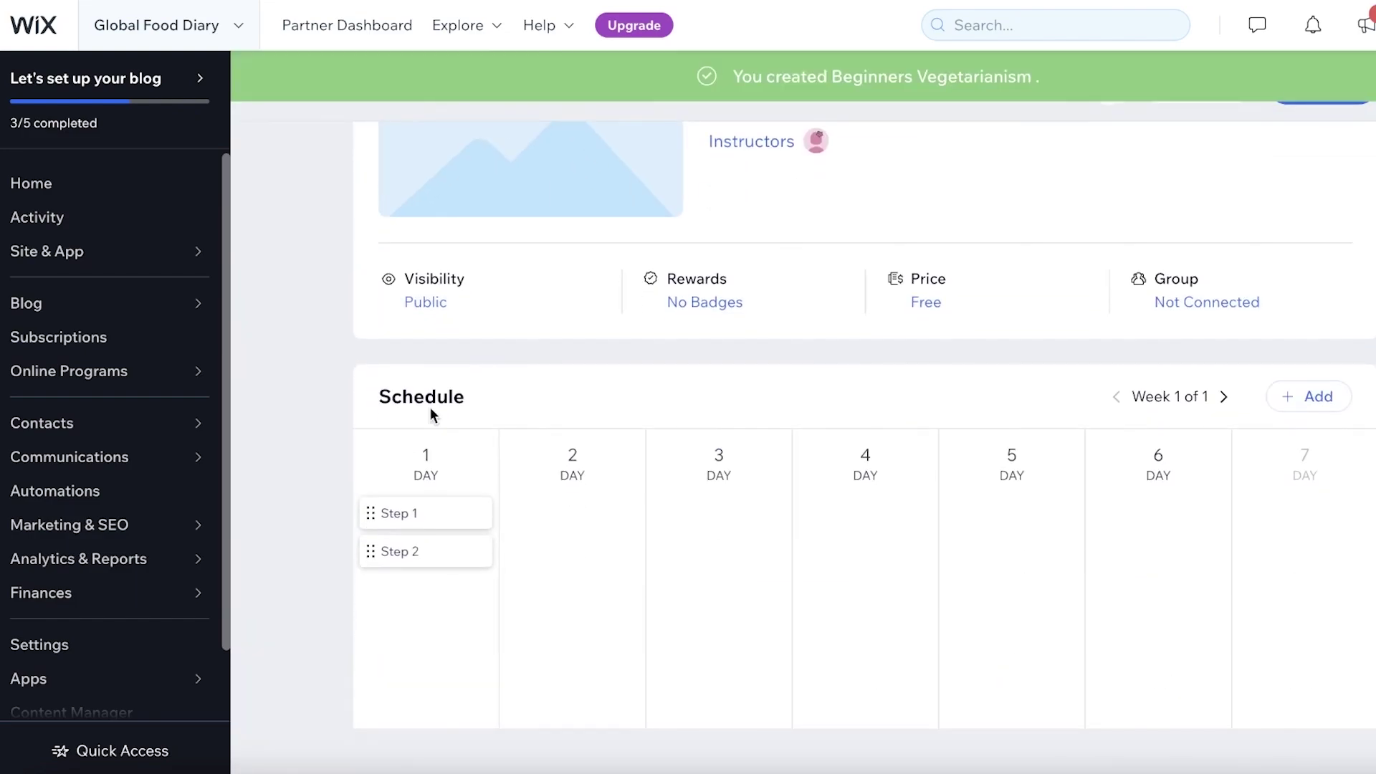
scroll(430, 407, "up", 3)
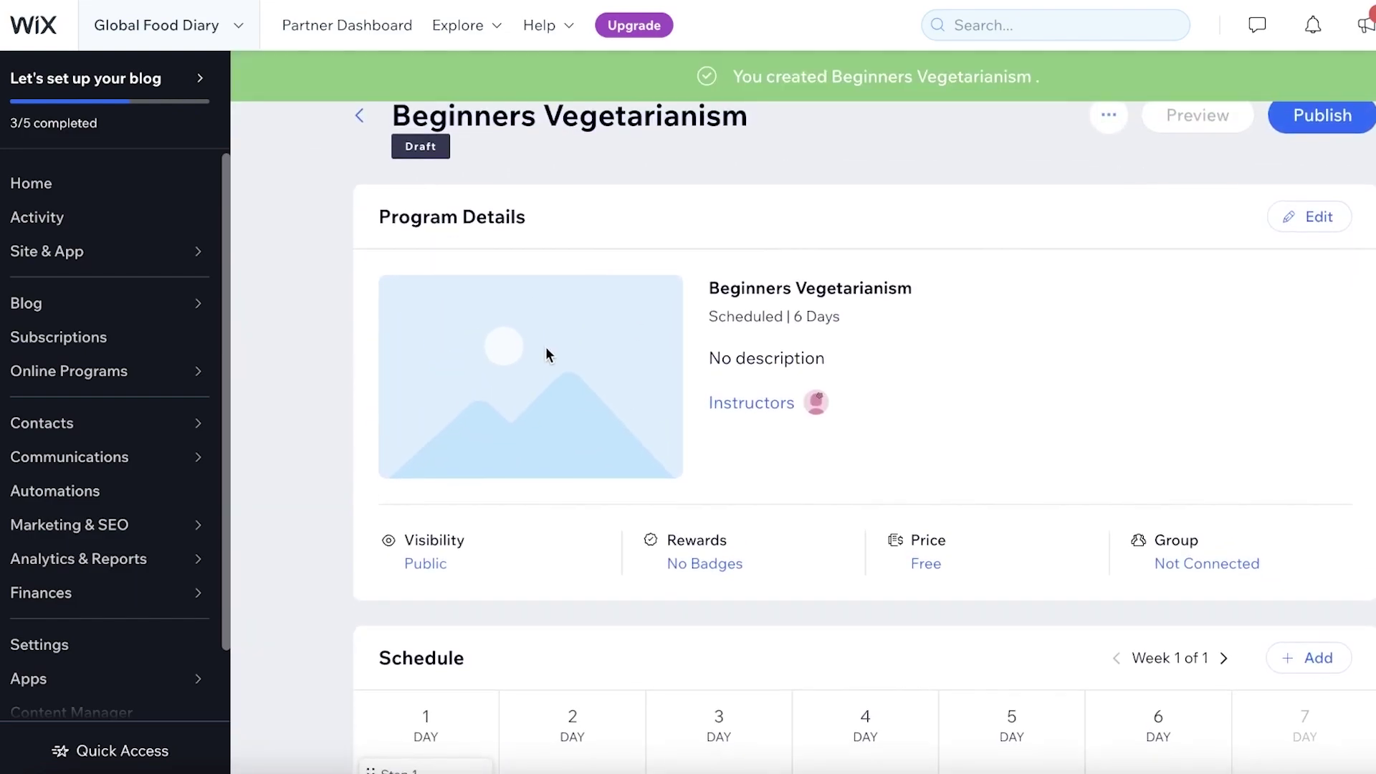
scroll(545, 346, "down", 3)
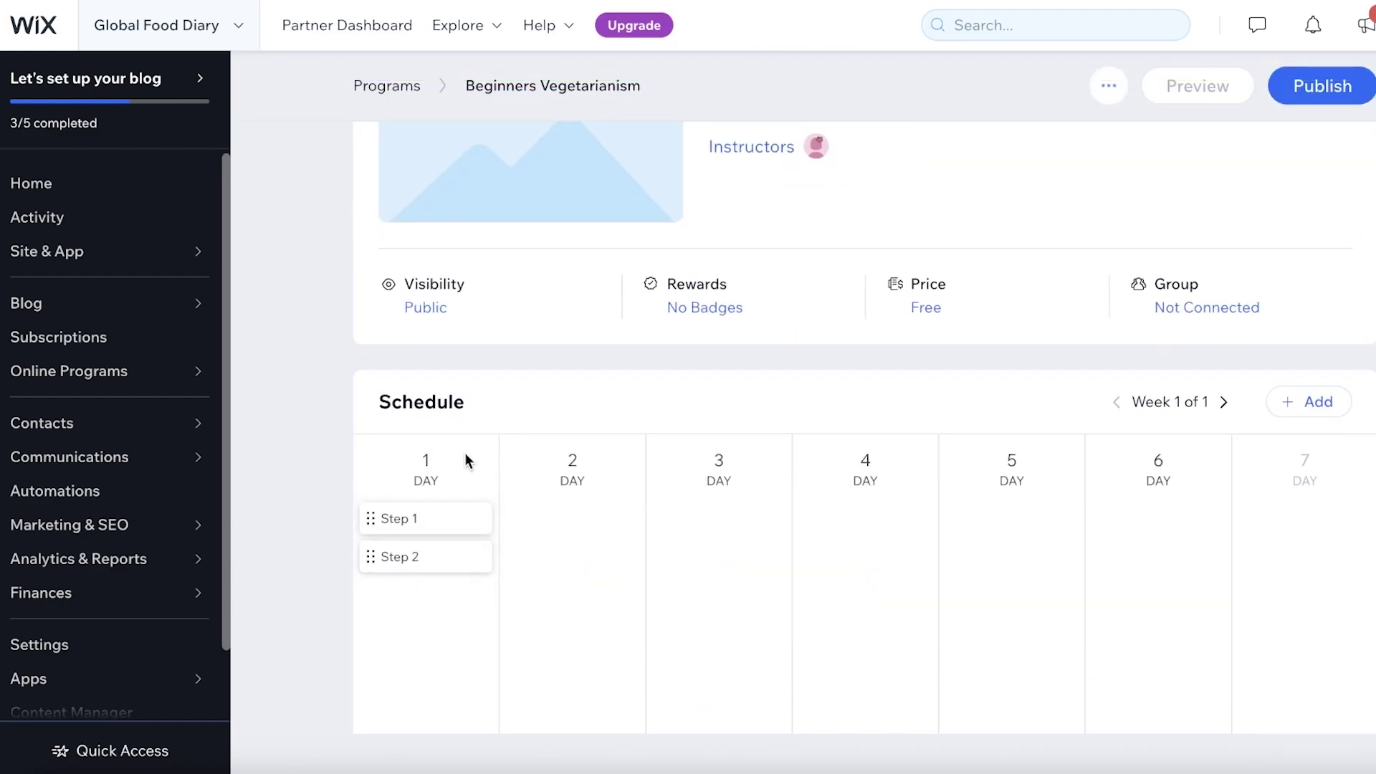
scroll(434, 453, "down", 1)
mouse_move(392, 522)
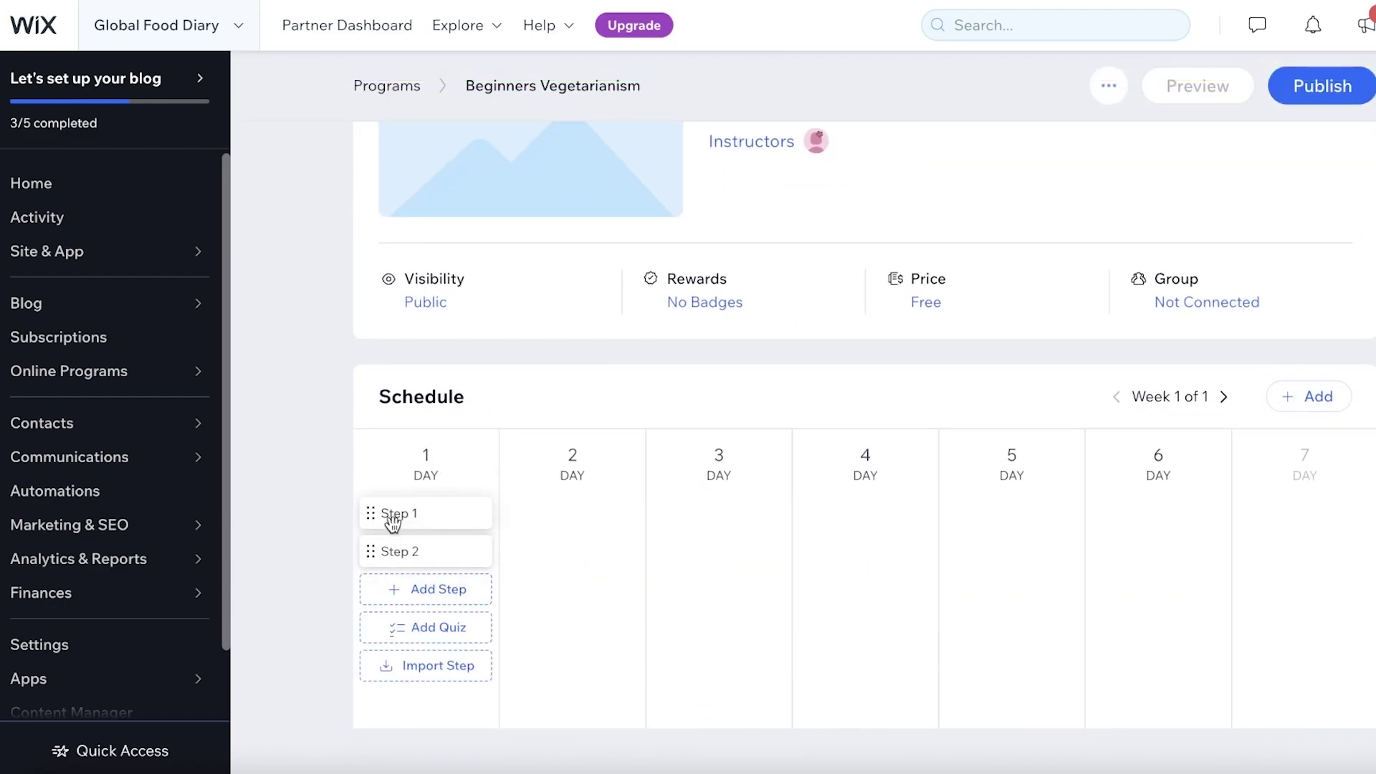
left_click(417, 597)
left_click(471, 324)
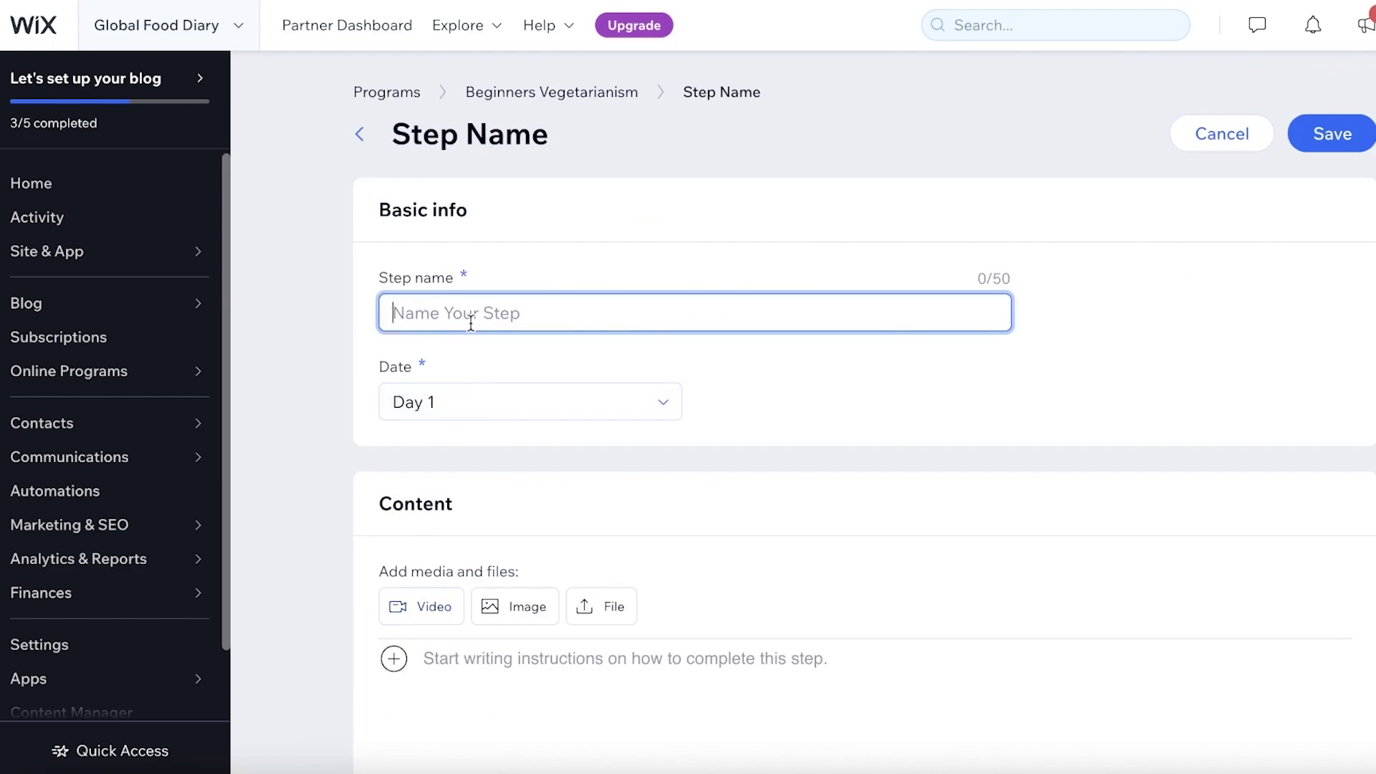
type("Vegetables")
scroll(457, 379, "down", 3)
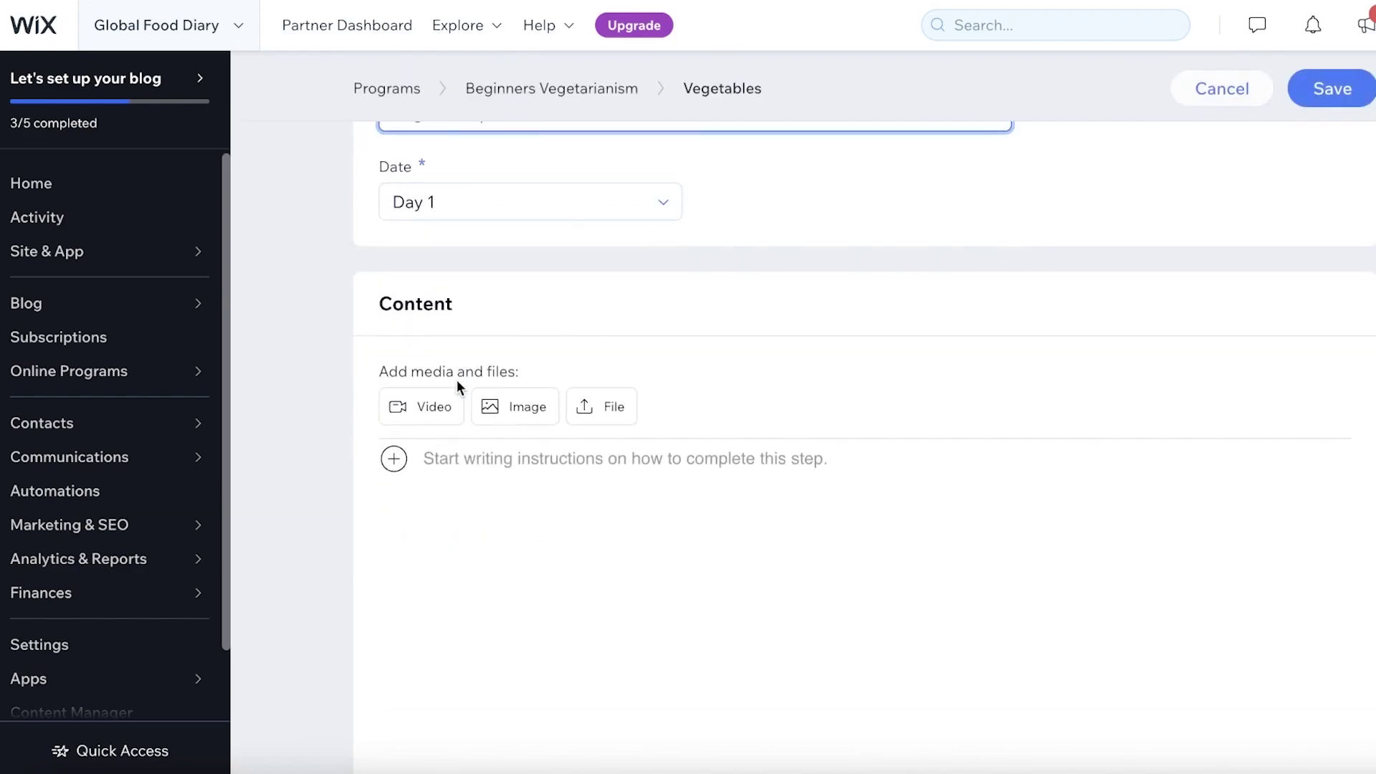
left_click(529, 204)
left_click(529, 240)
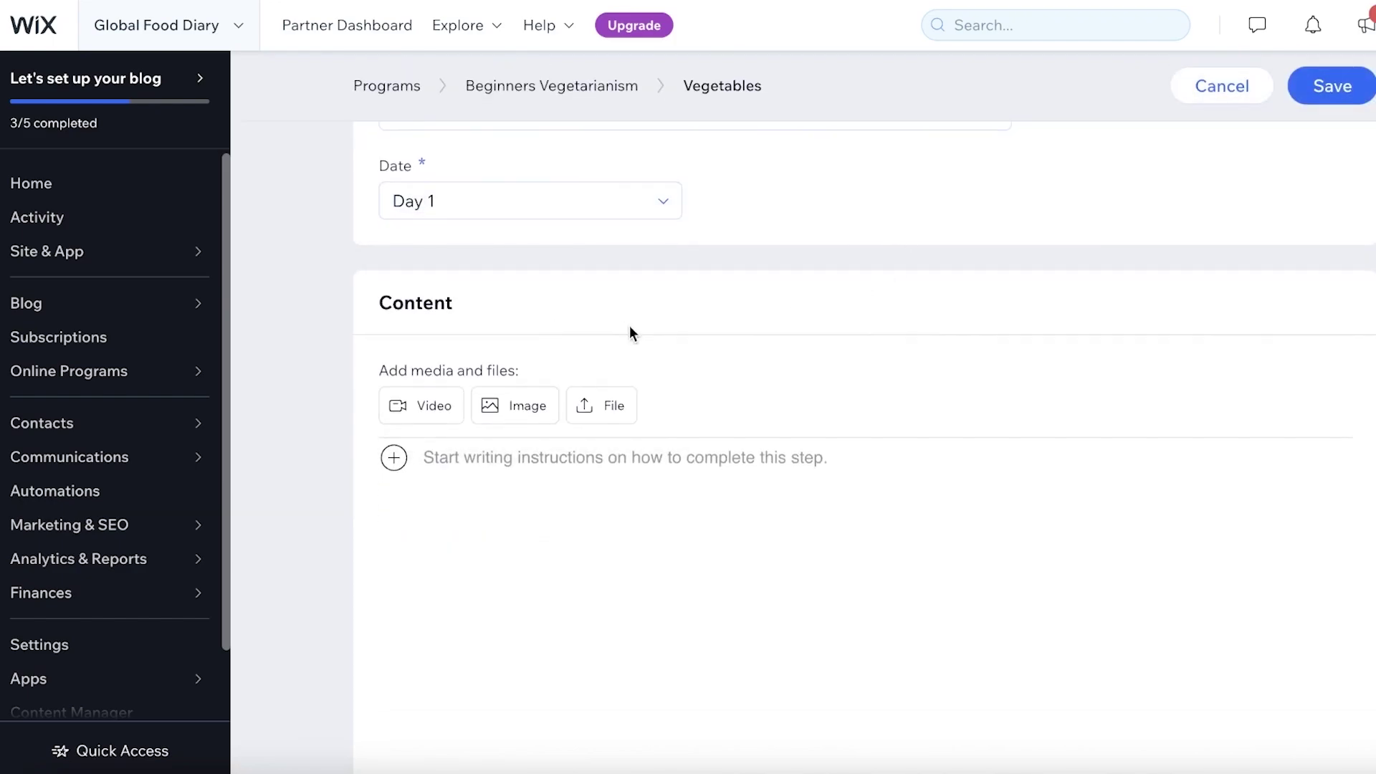
scroll(629, 325, "up", 1)
scroll(599, 332, "down", 4)
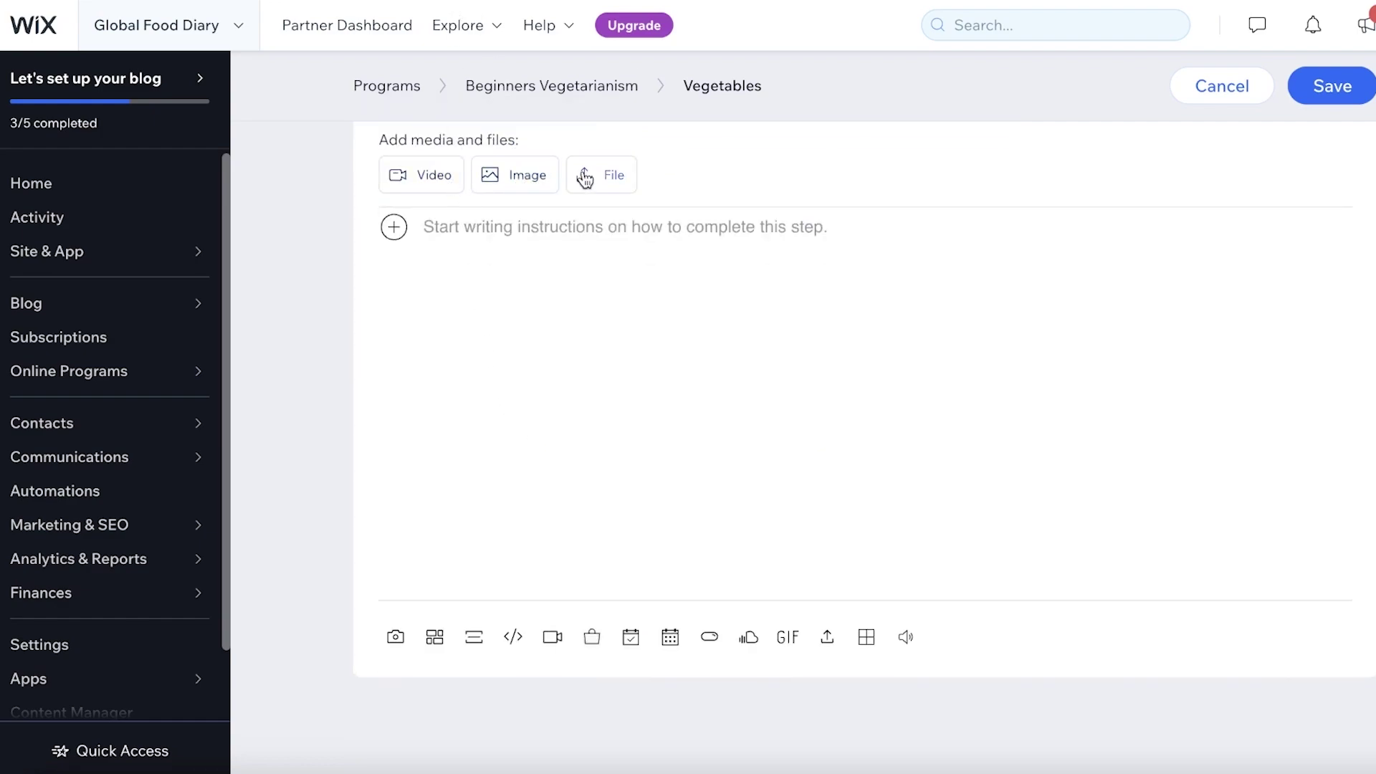
left_click(1319, 95)
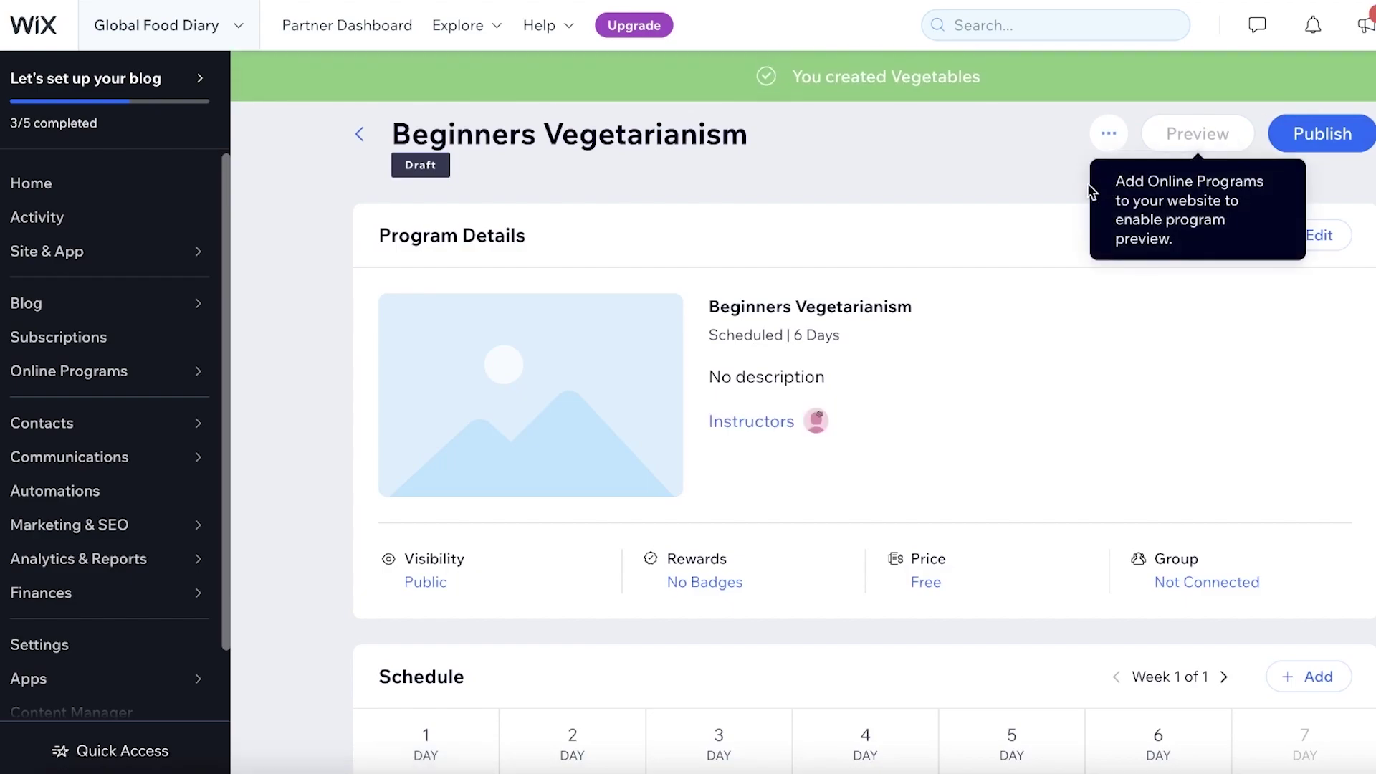
scroll(794, 225, "down", 4)
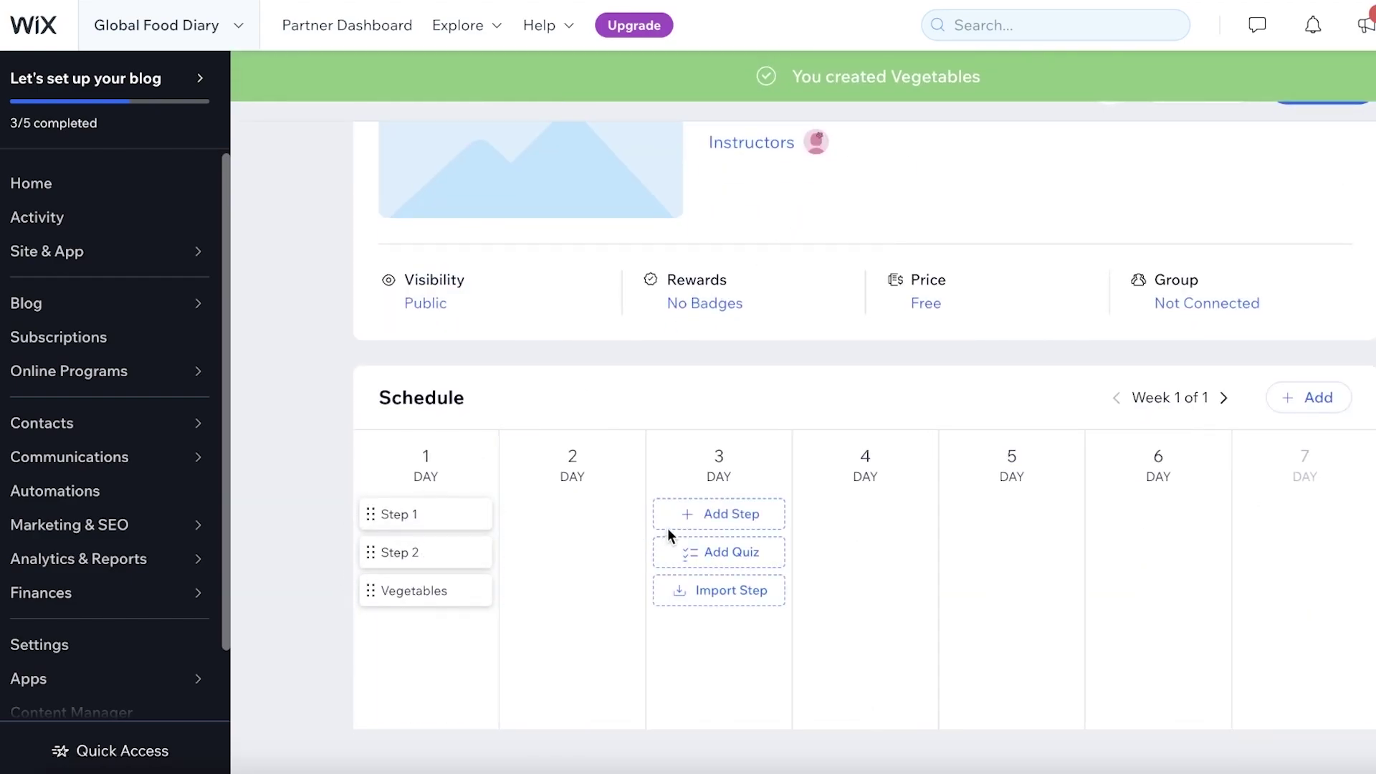
left_click(601, 551)
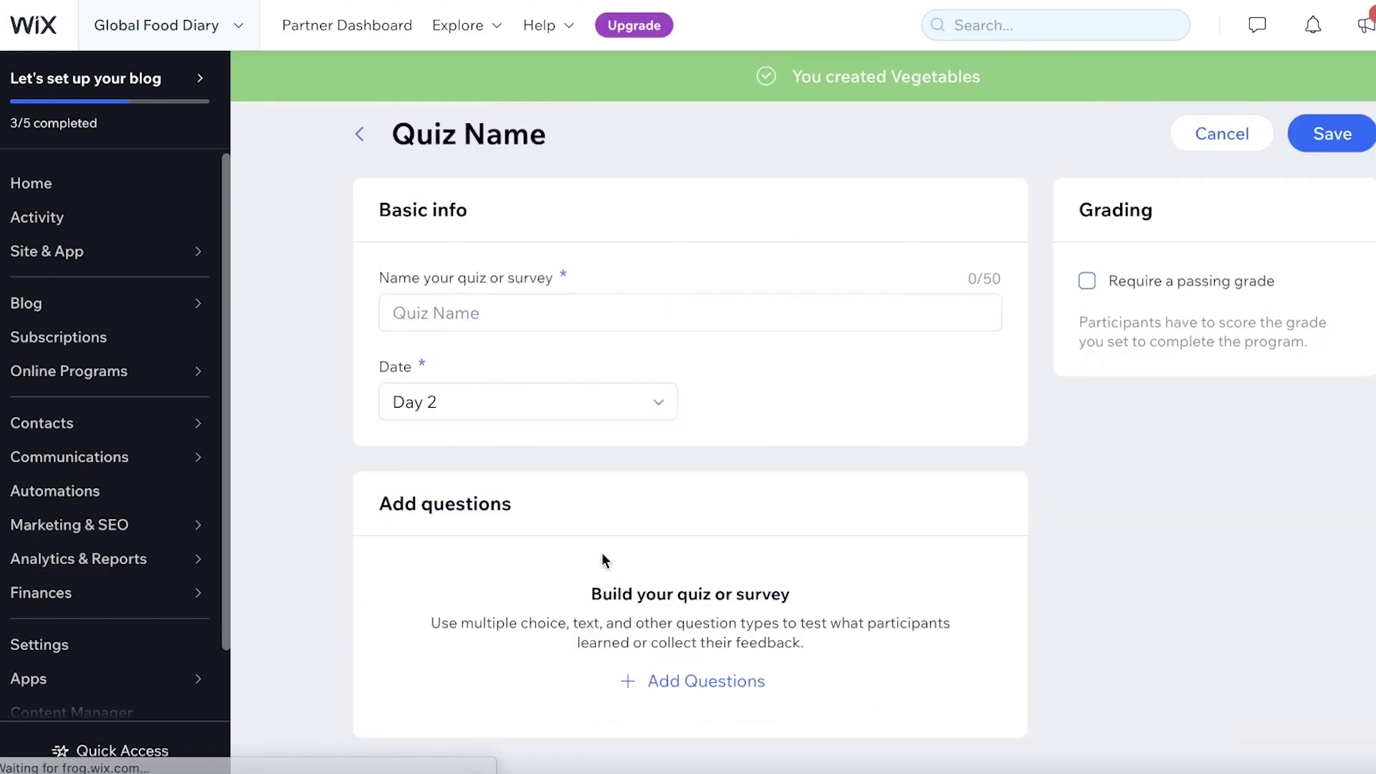
left_click(507, 315)
left_click(656, 670)
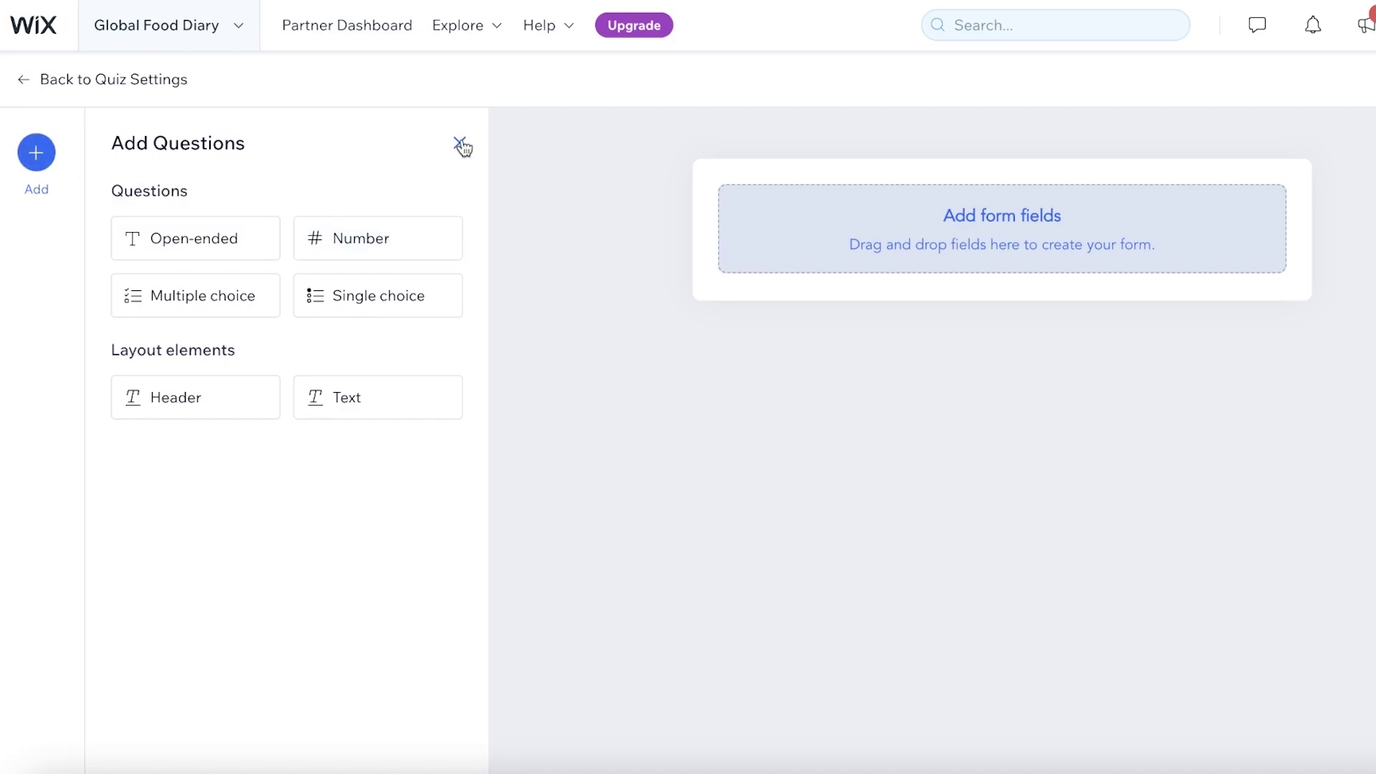
left_click(46, 85)
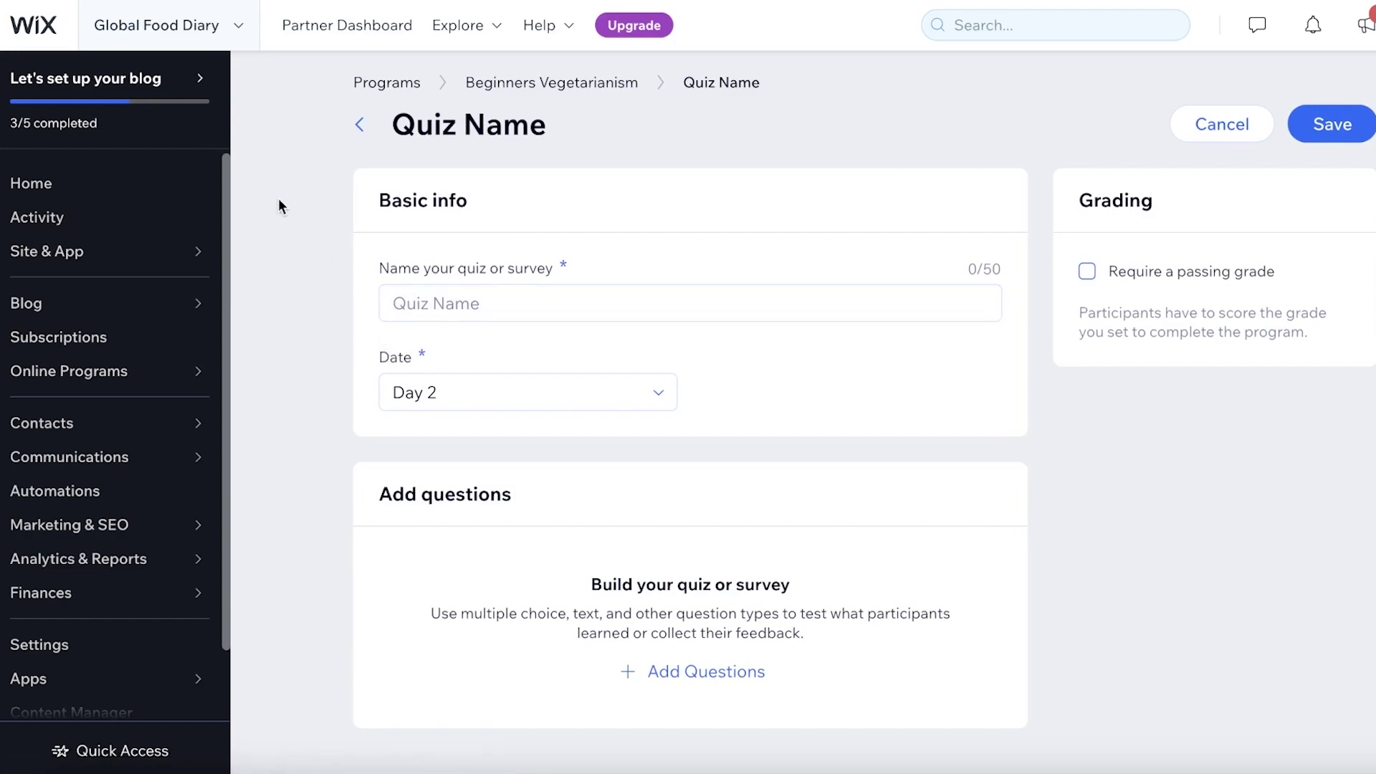
left_click(1365, 118)
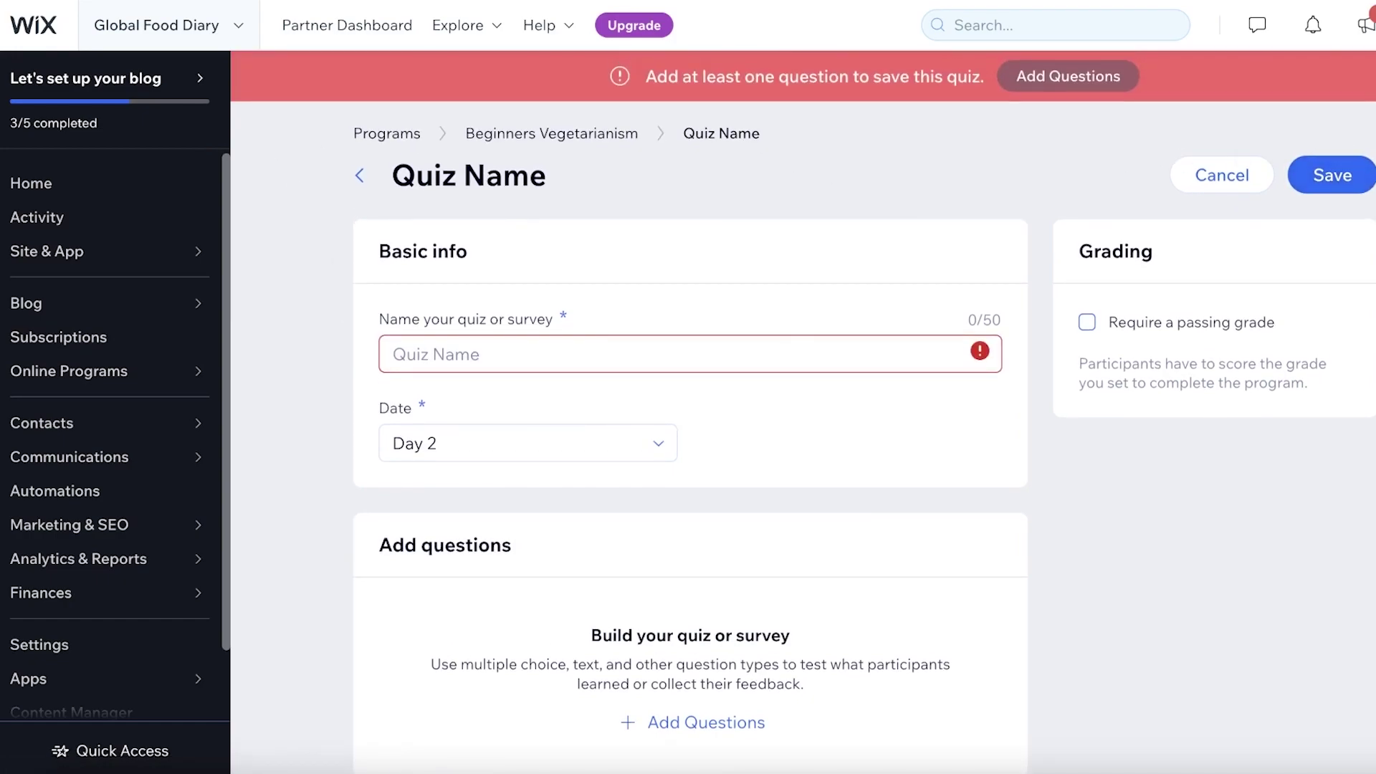
left_click(1195, 129)
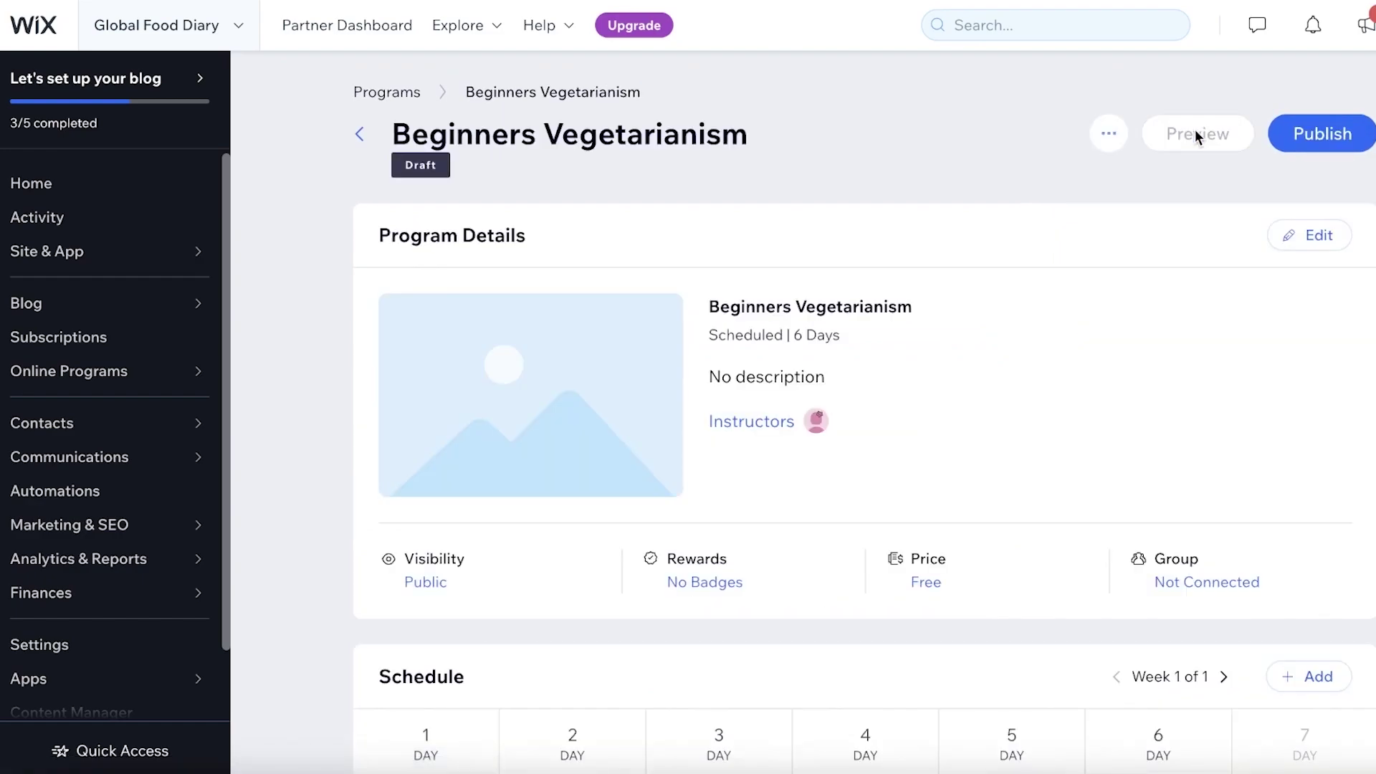
scroll(1003, 287, "down", 4)
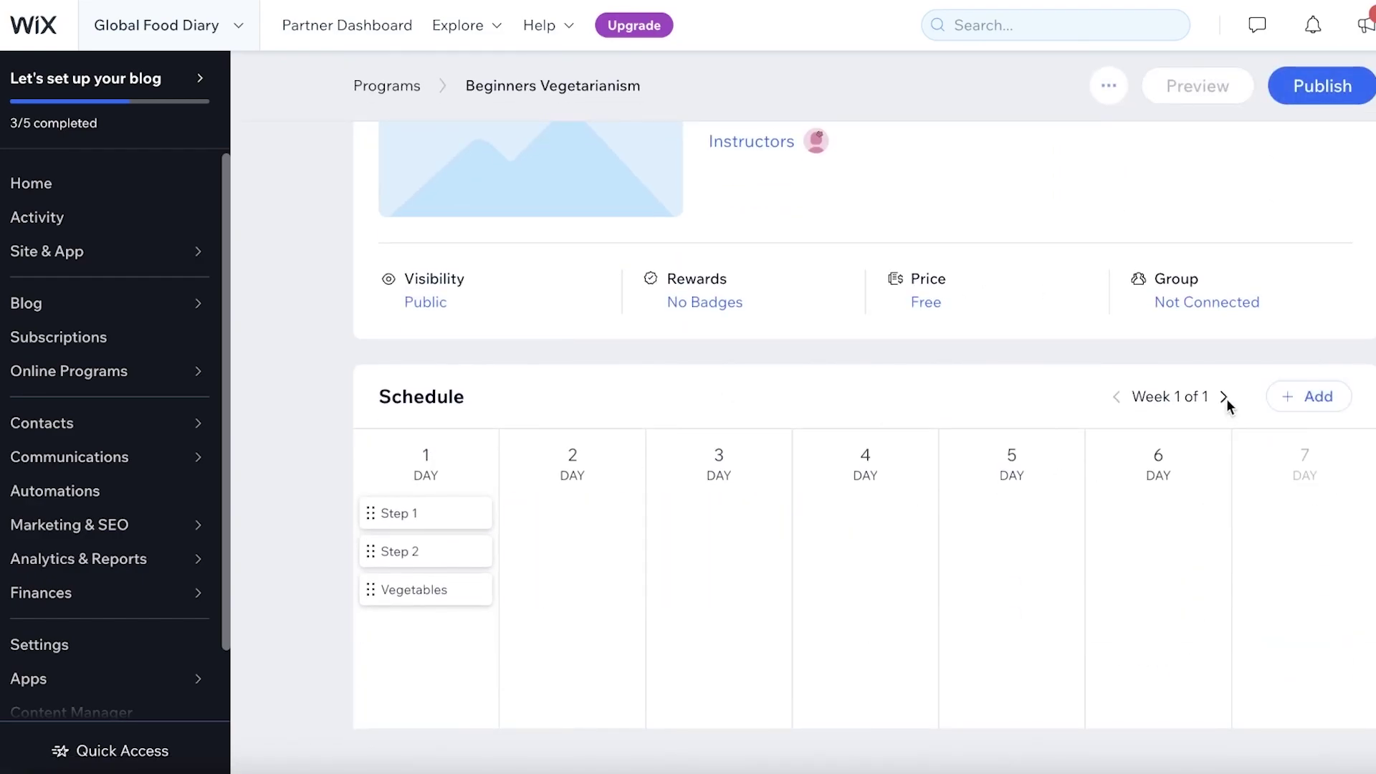
mouse_move(1163, 513)
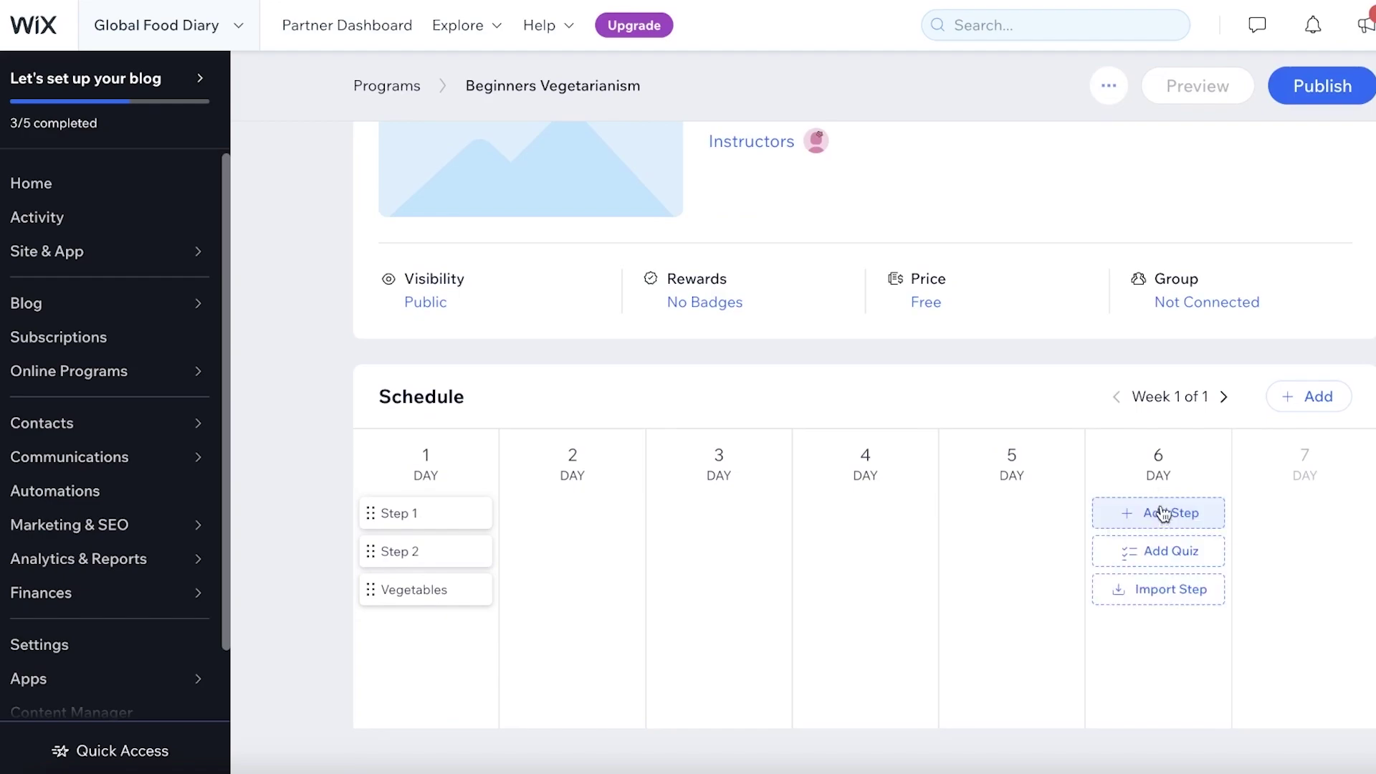
left_click(1308, 396)
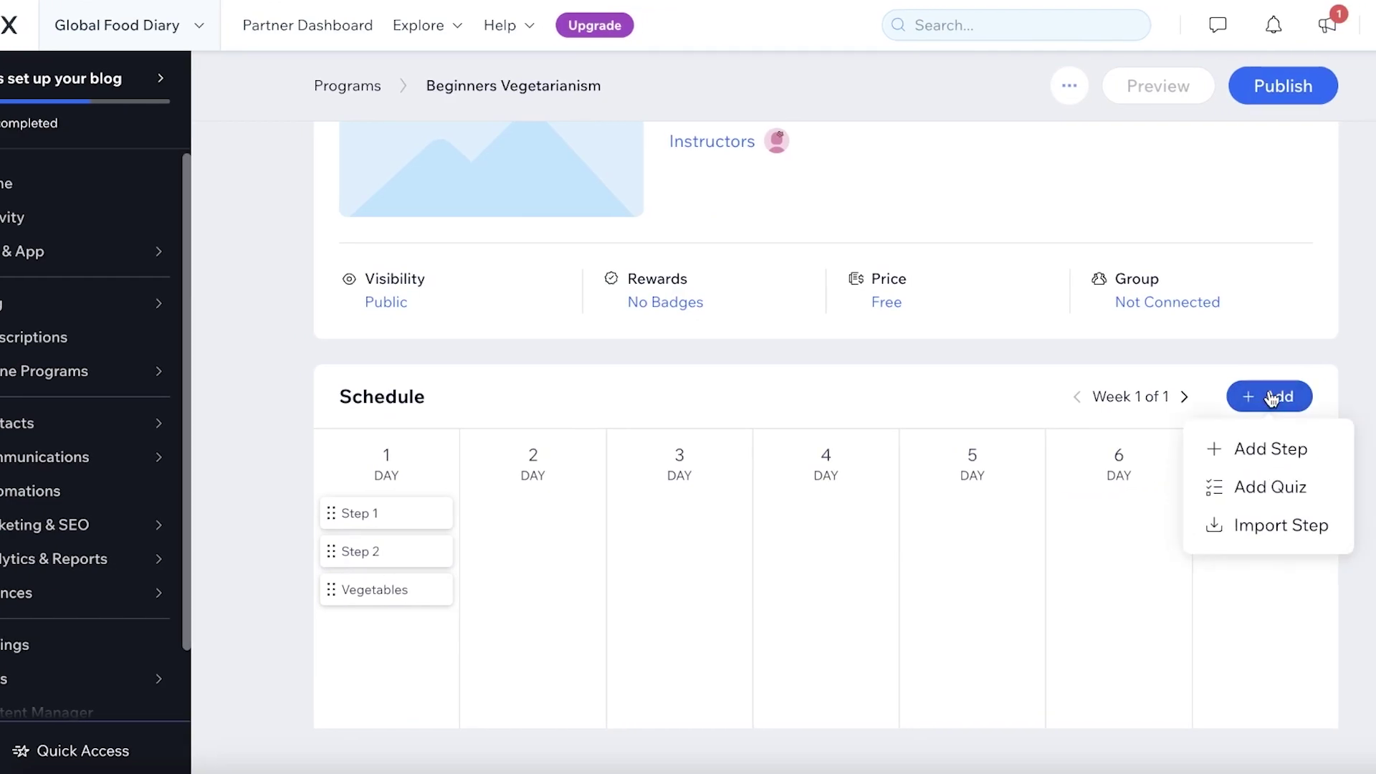
left_click(1281, 451)
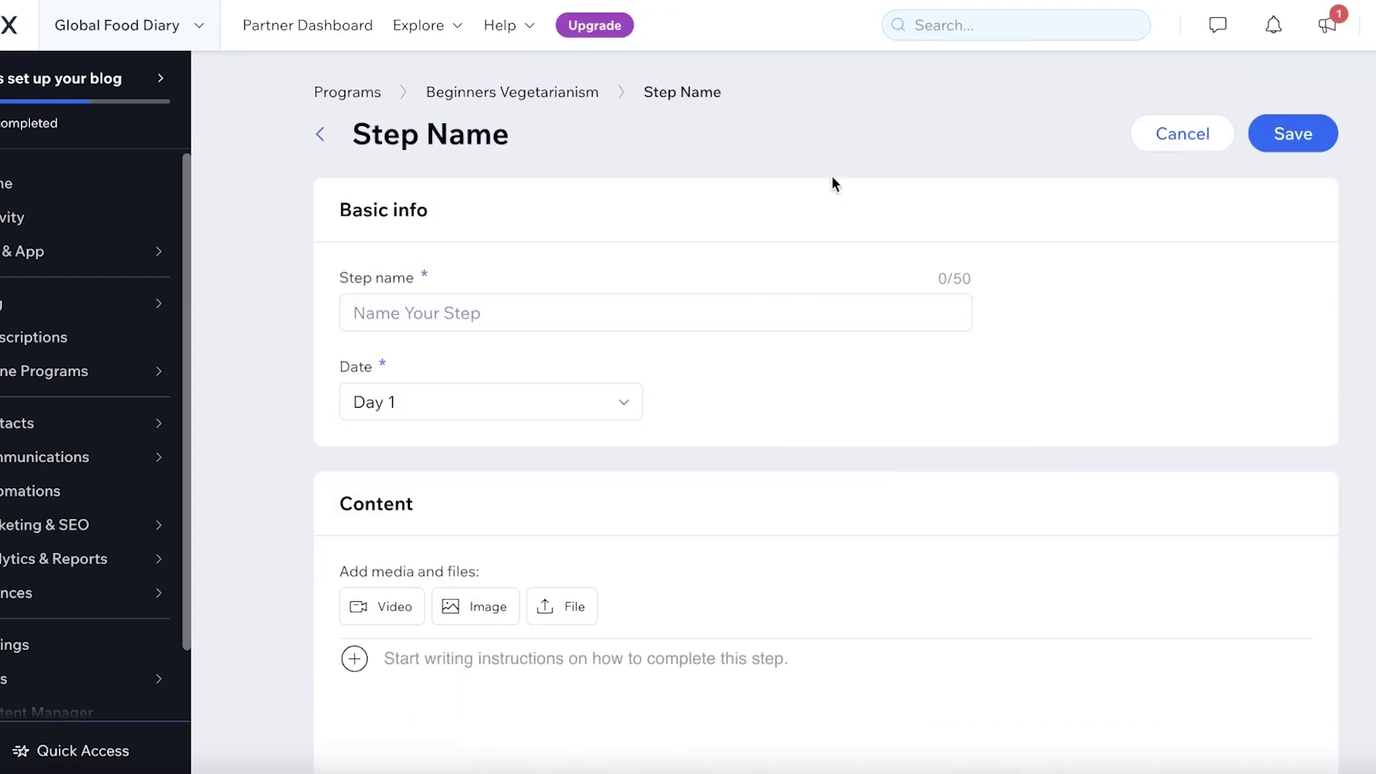
left_click(322, 135)
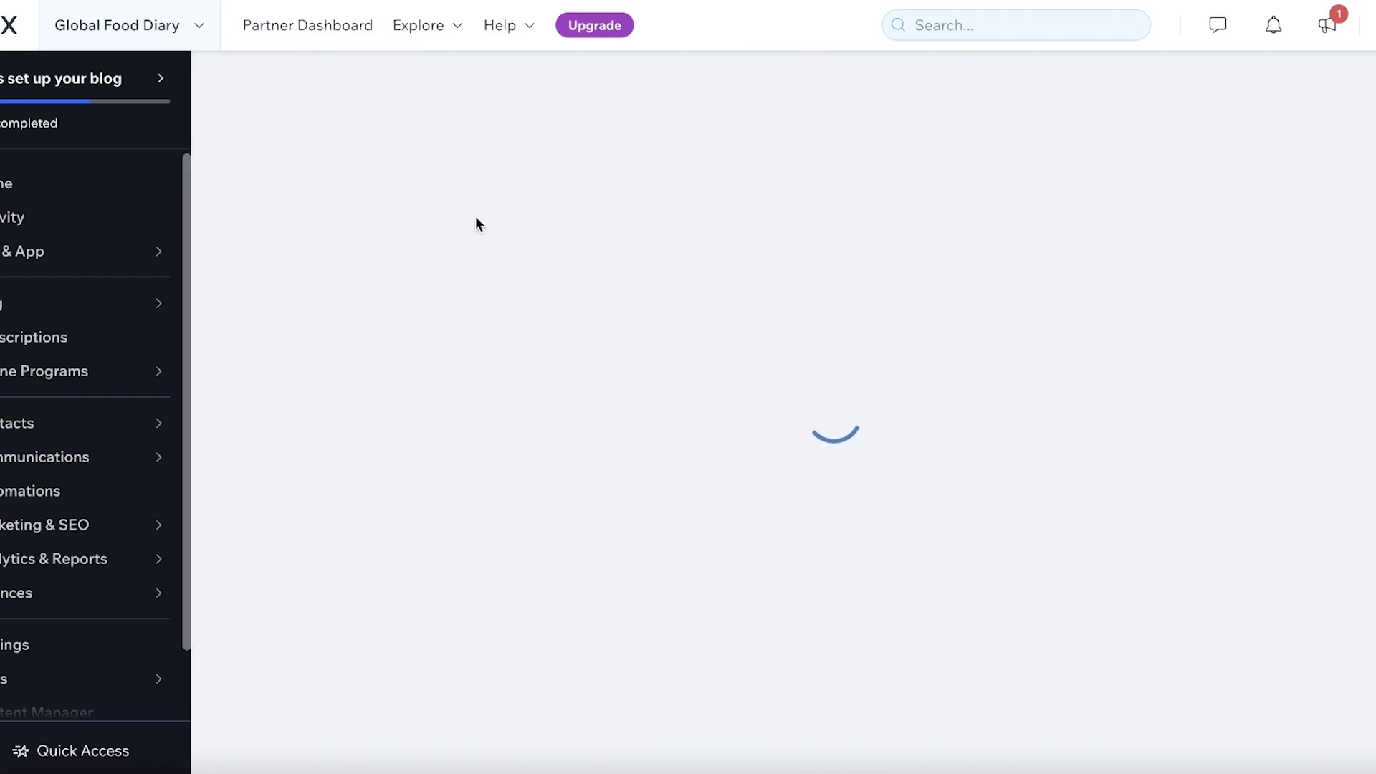
scroll(775, 415, "down", 4)
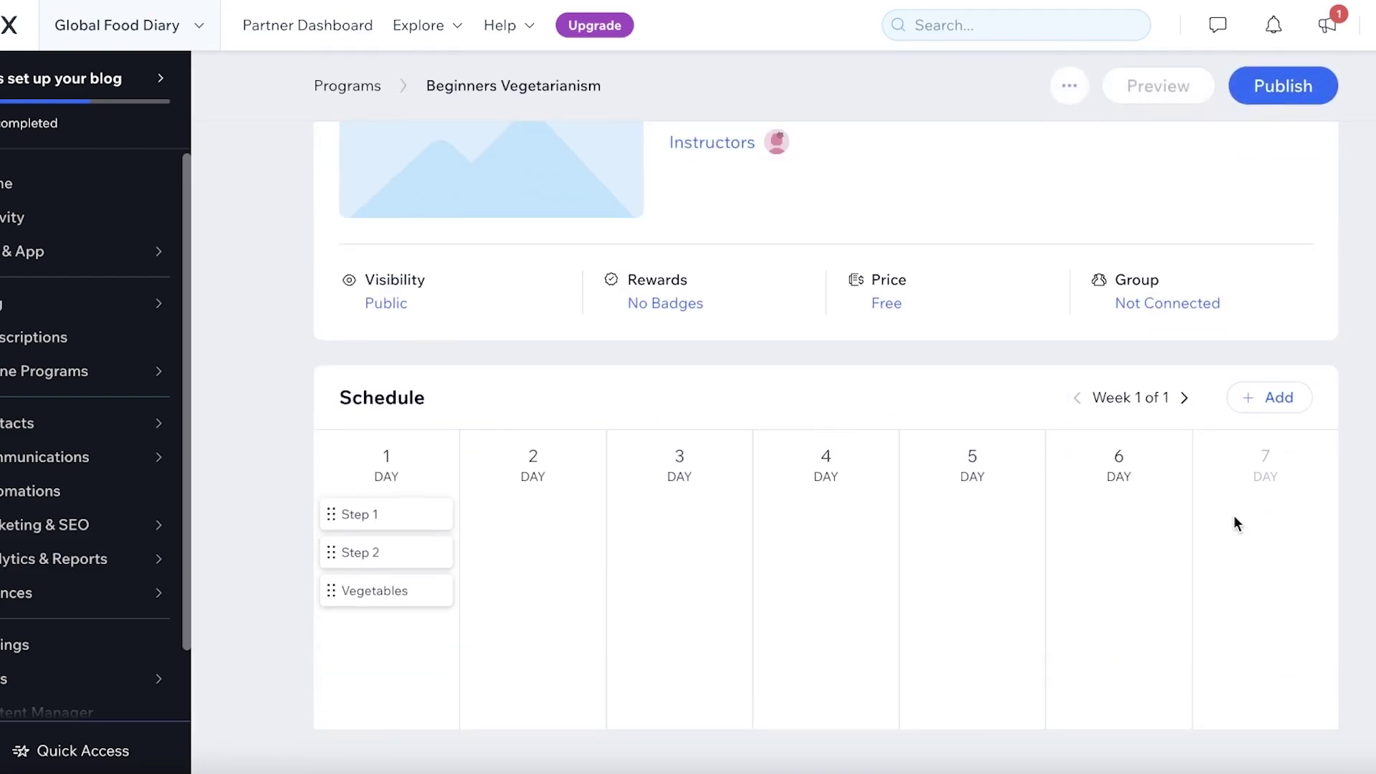
scroll(786, 251, "up", 4)
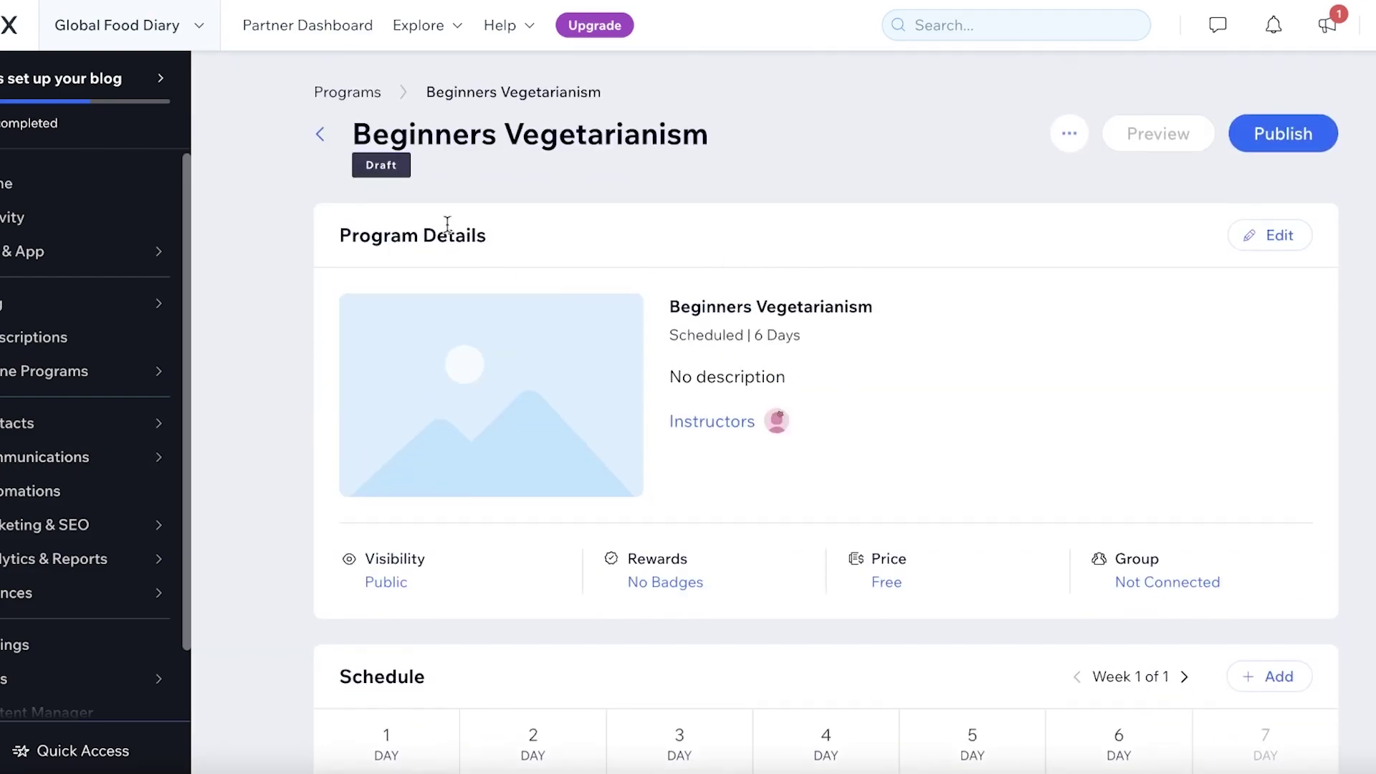
scroll(398, 175, "down", 4)
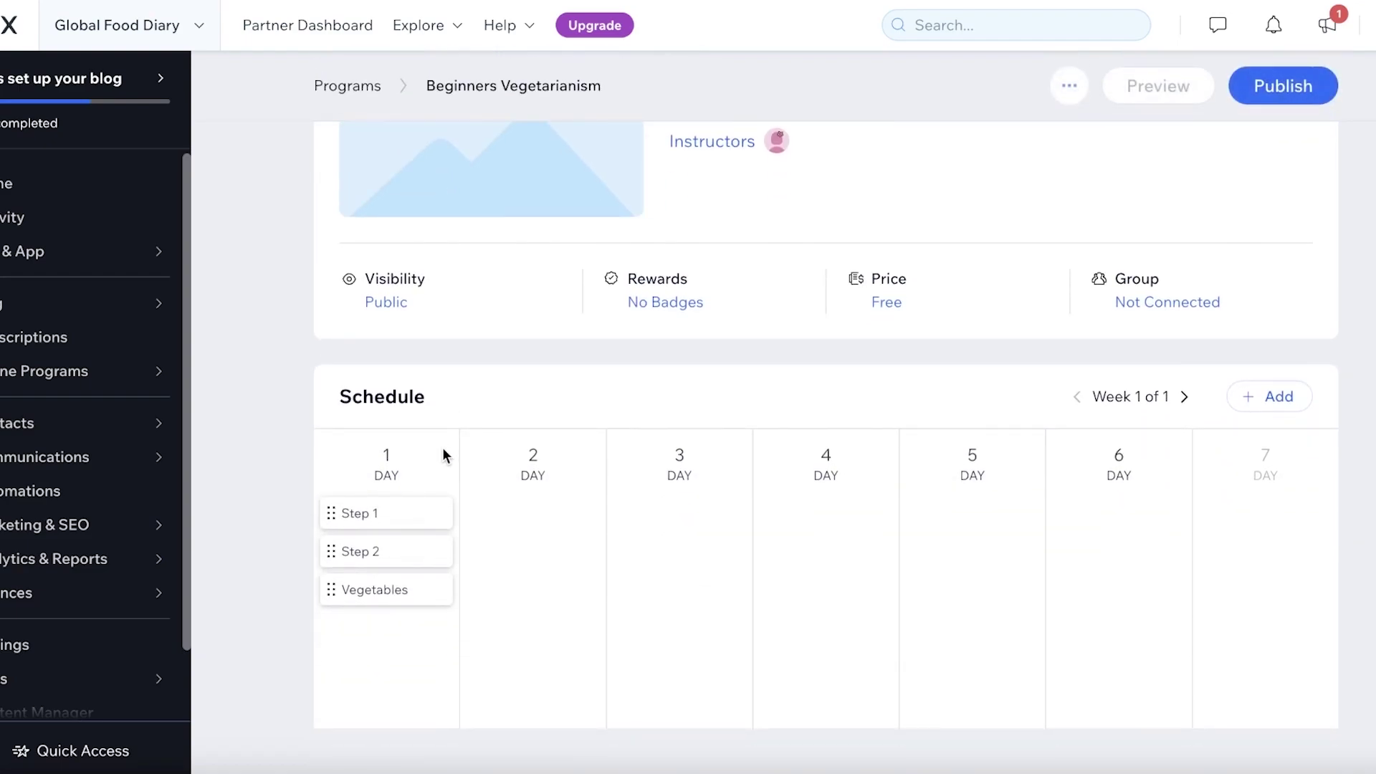
mouse_move(491, 529)
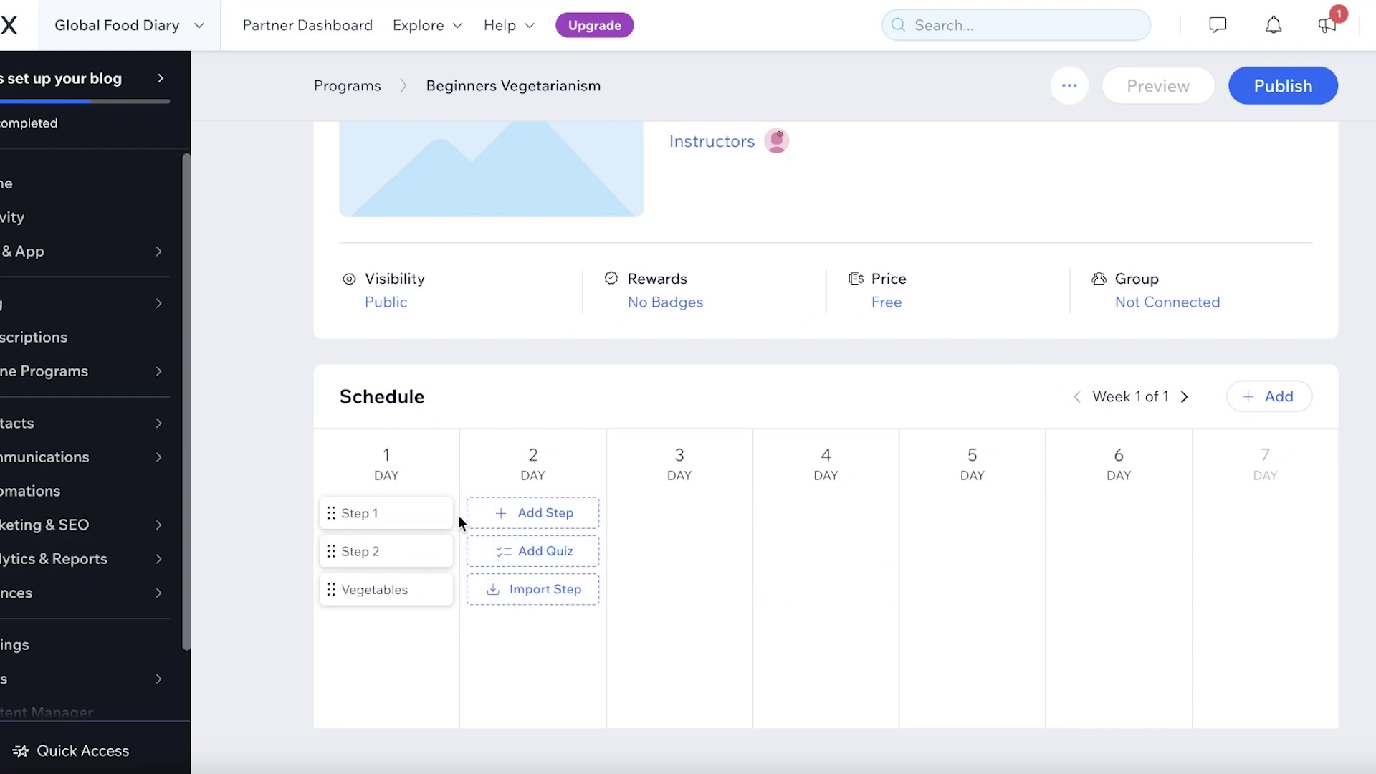
mouse_move(653, 520)
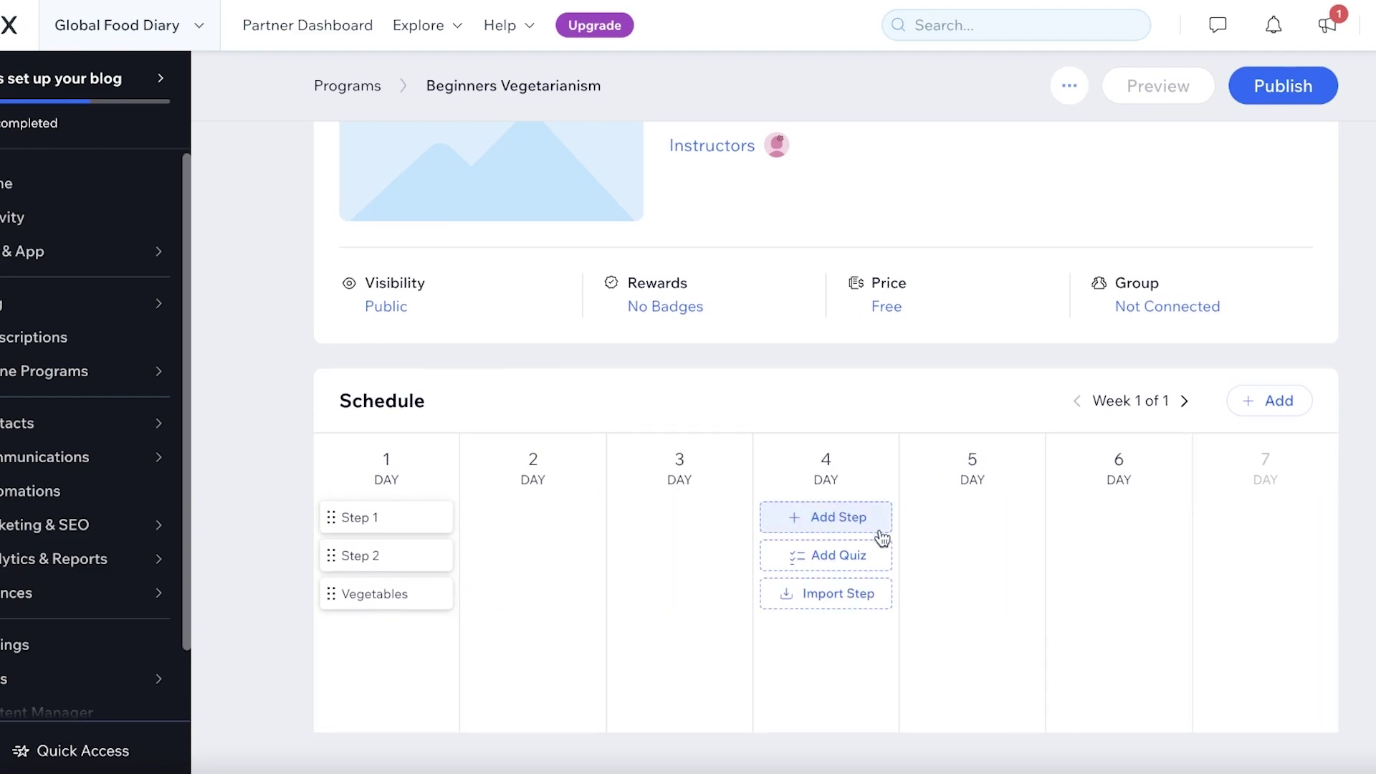
scroll(792, 359, "up", 3)
scroll(790, 354, "up", 2)
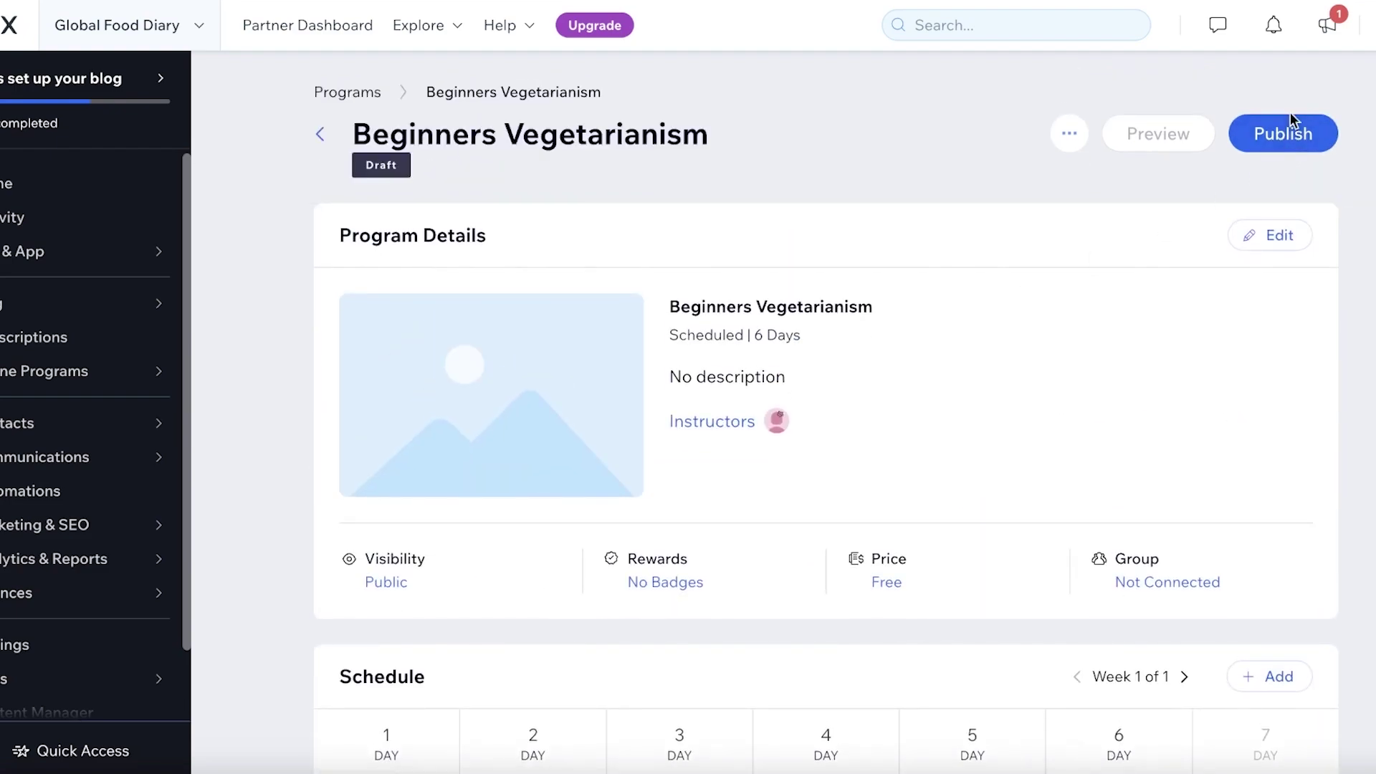
scroll(813, 252, "down", 5)
scroll(1116, 202, "up", 3)
scroll(1133, 196, "down", 3)
scroll(1136, 189, "up", 1)
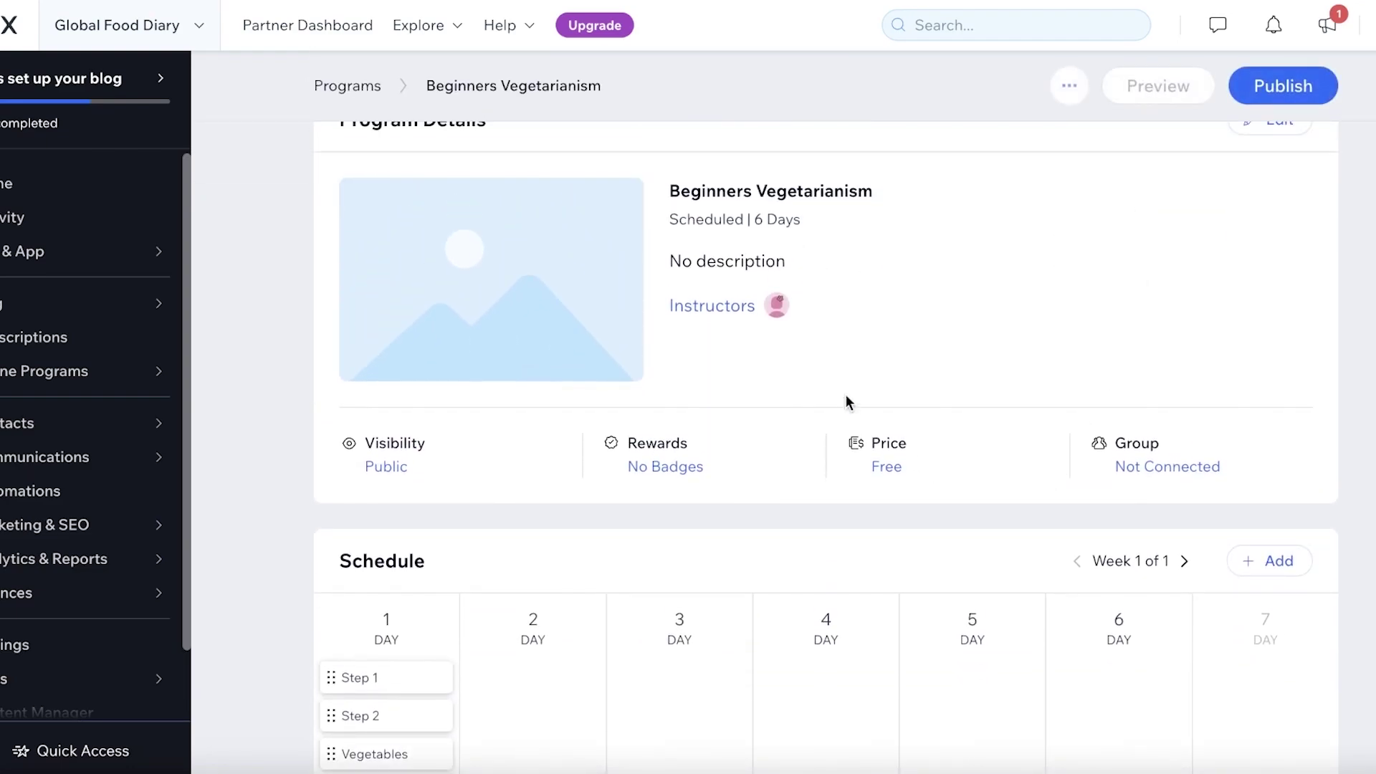
- Set the program's visibility to Public so anyone can view and join
left_click(879, 462)
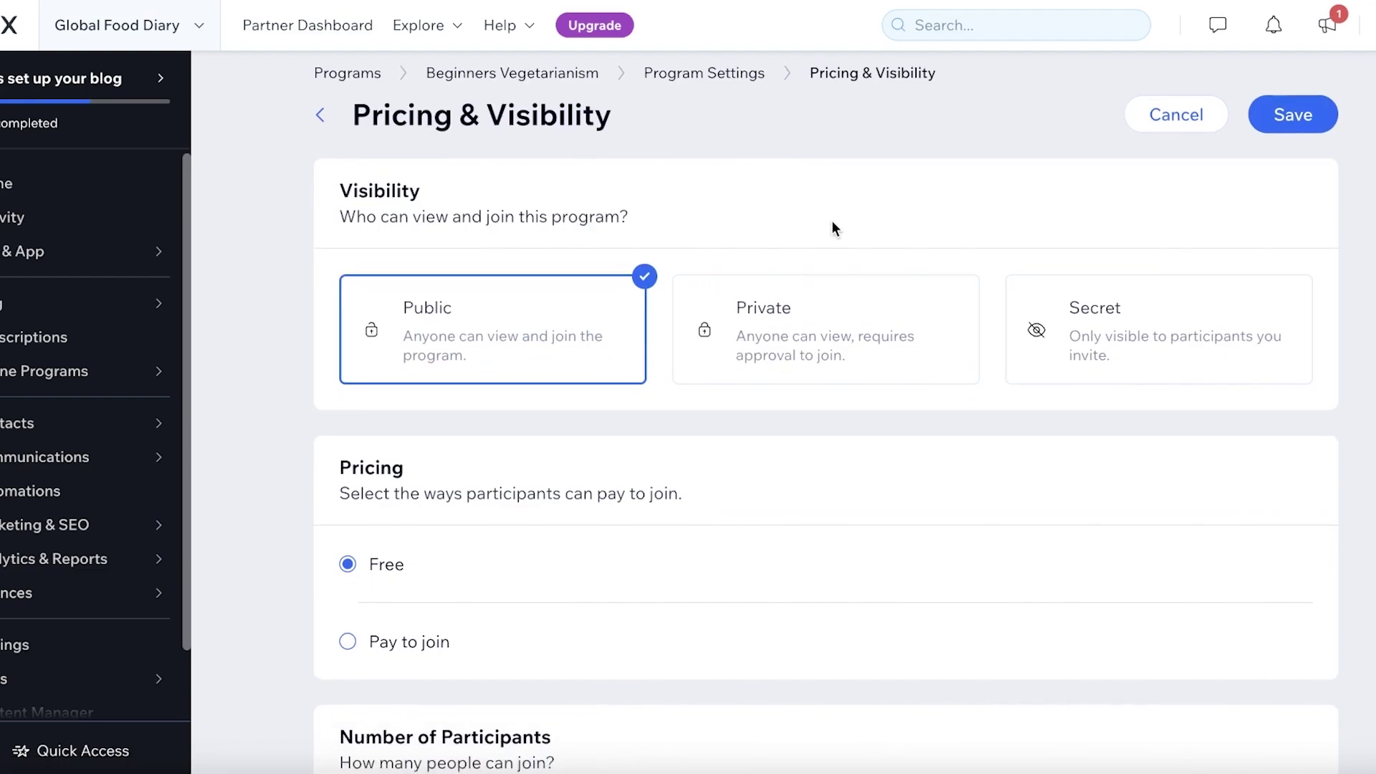
scroll(832, 224, "down", 2)
left_click(834, 229)
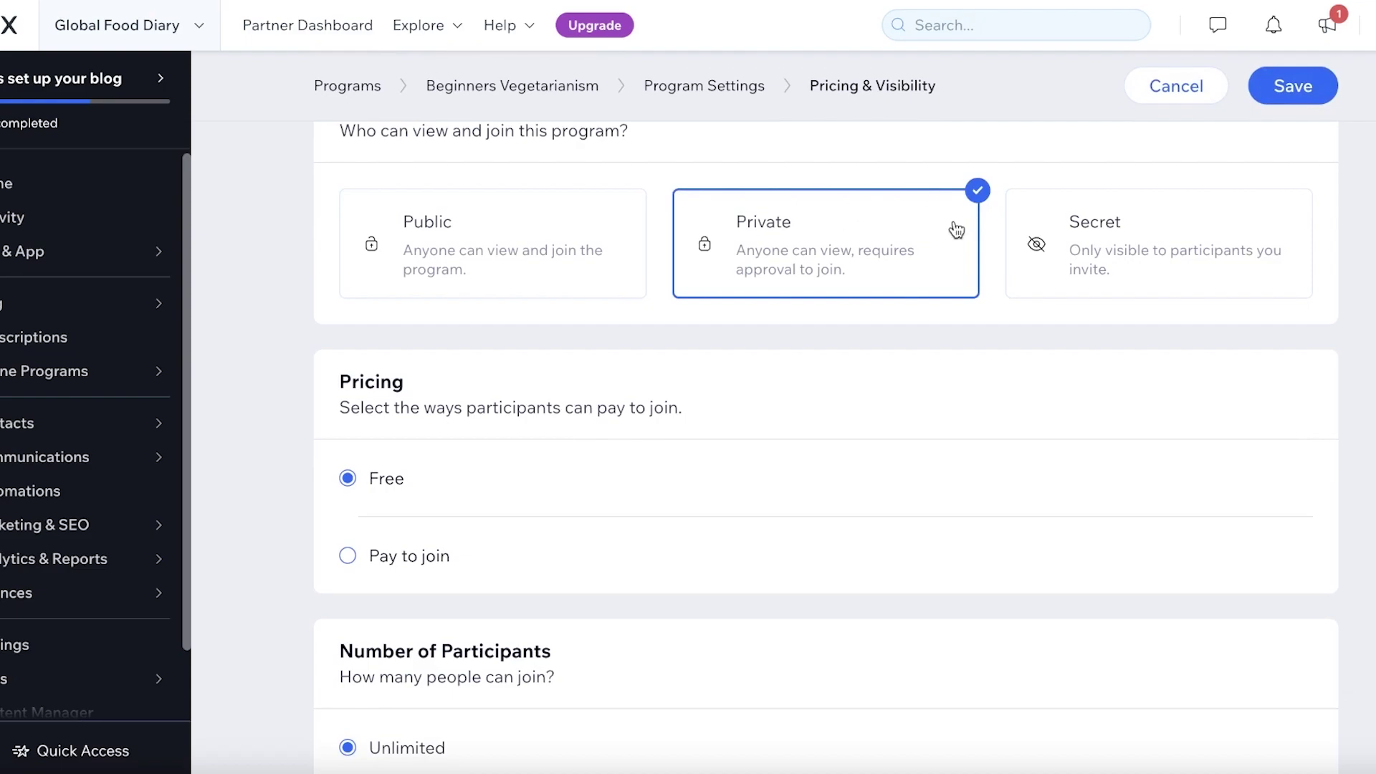
left_click(1125, 221)
scroll(1124, 222, "up", 2)
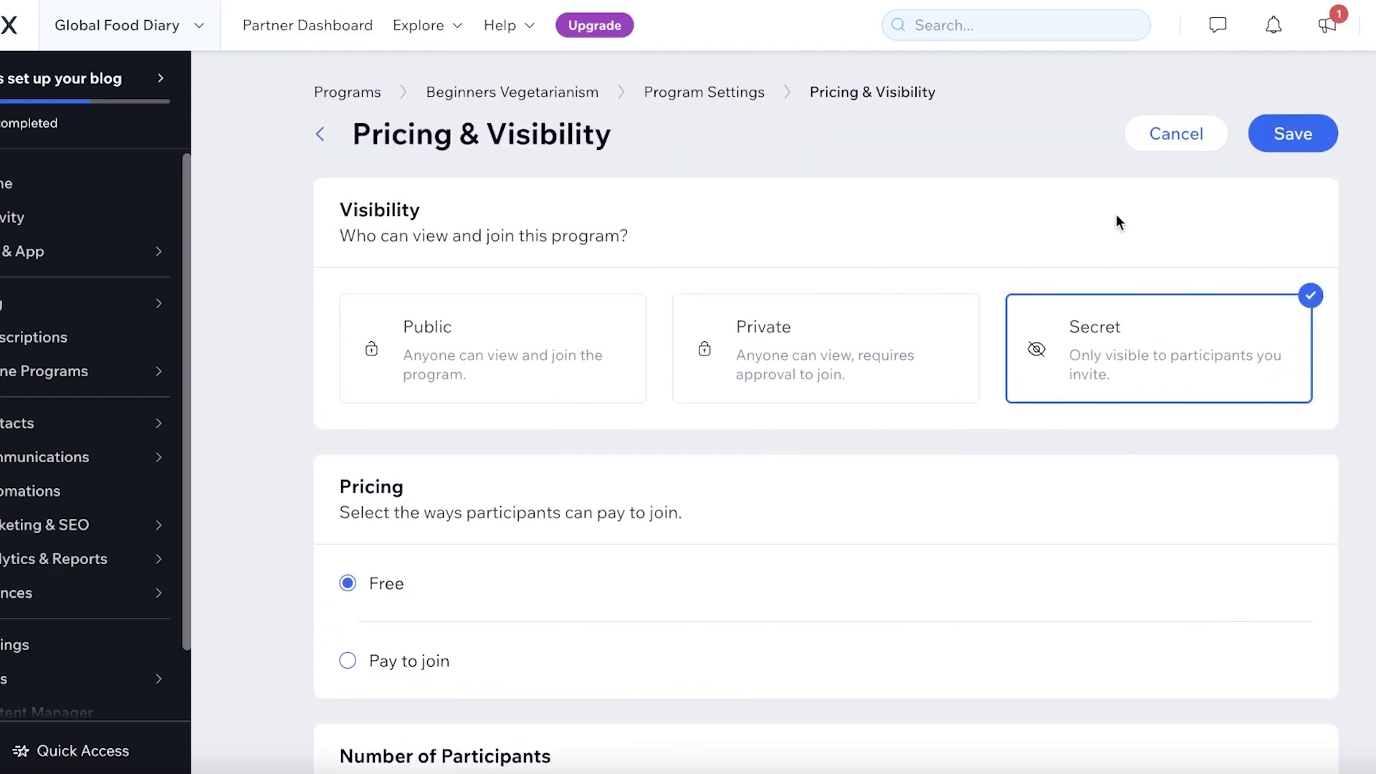
left_click(700, 329)
left_click(535, 342)
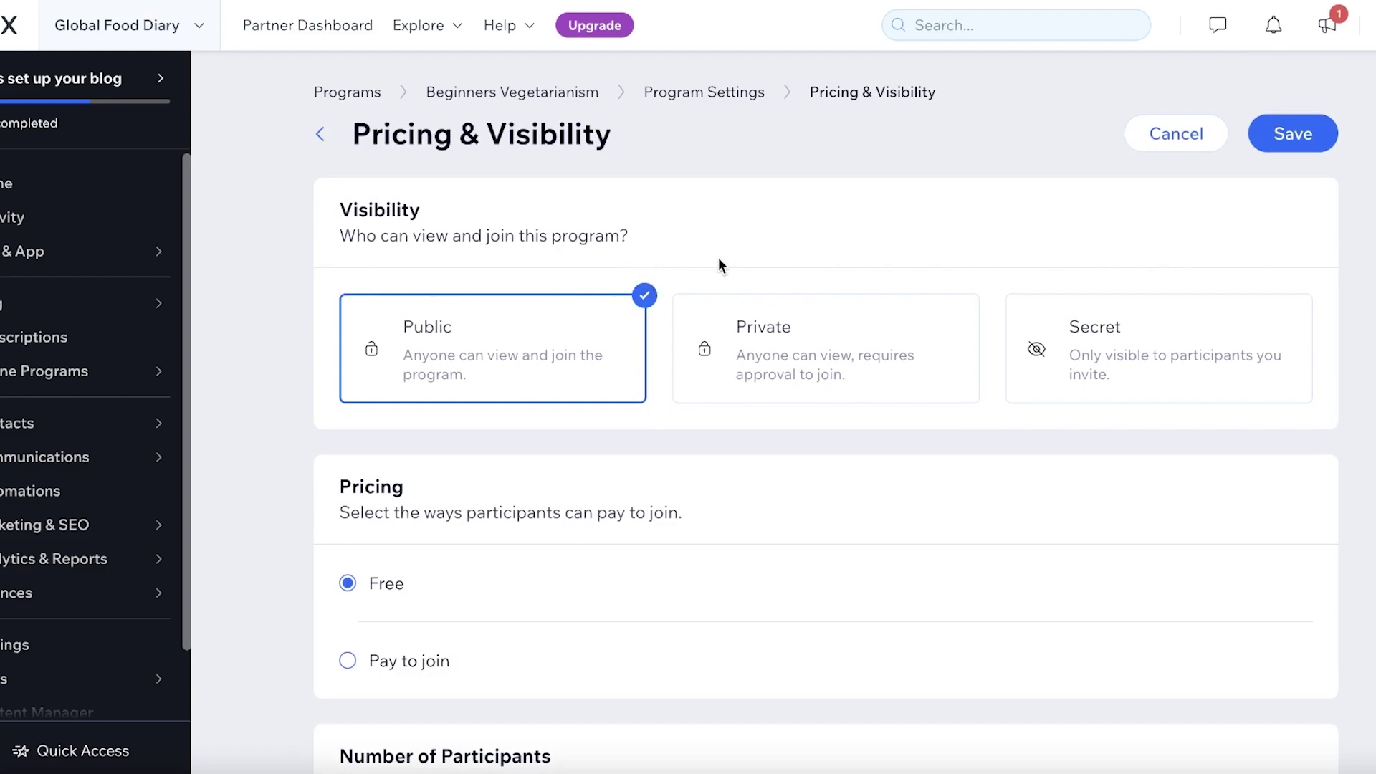
- Make it Pay to join at 77 and turn off Include in a subscription
scroll(383, 373, "down", 3)
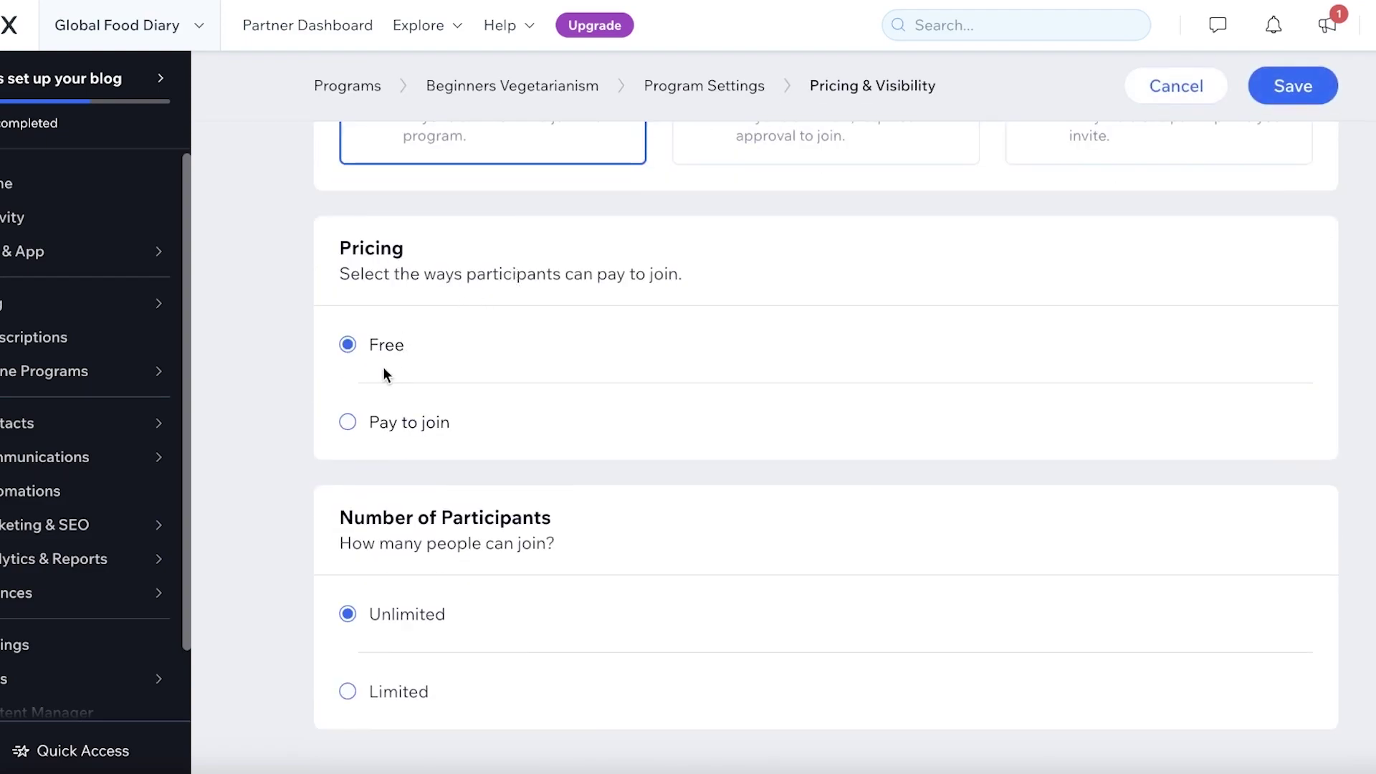
left_click(348, 422)
scroll(367, 410, "down", 3)
left_click(522, 363)
type("77")
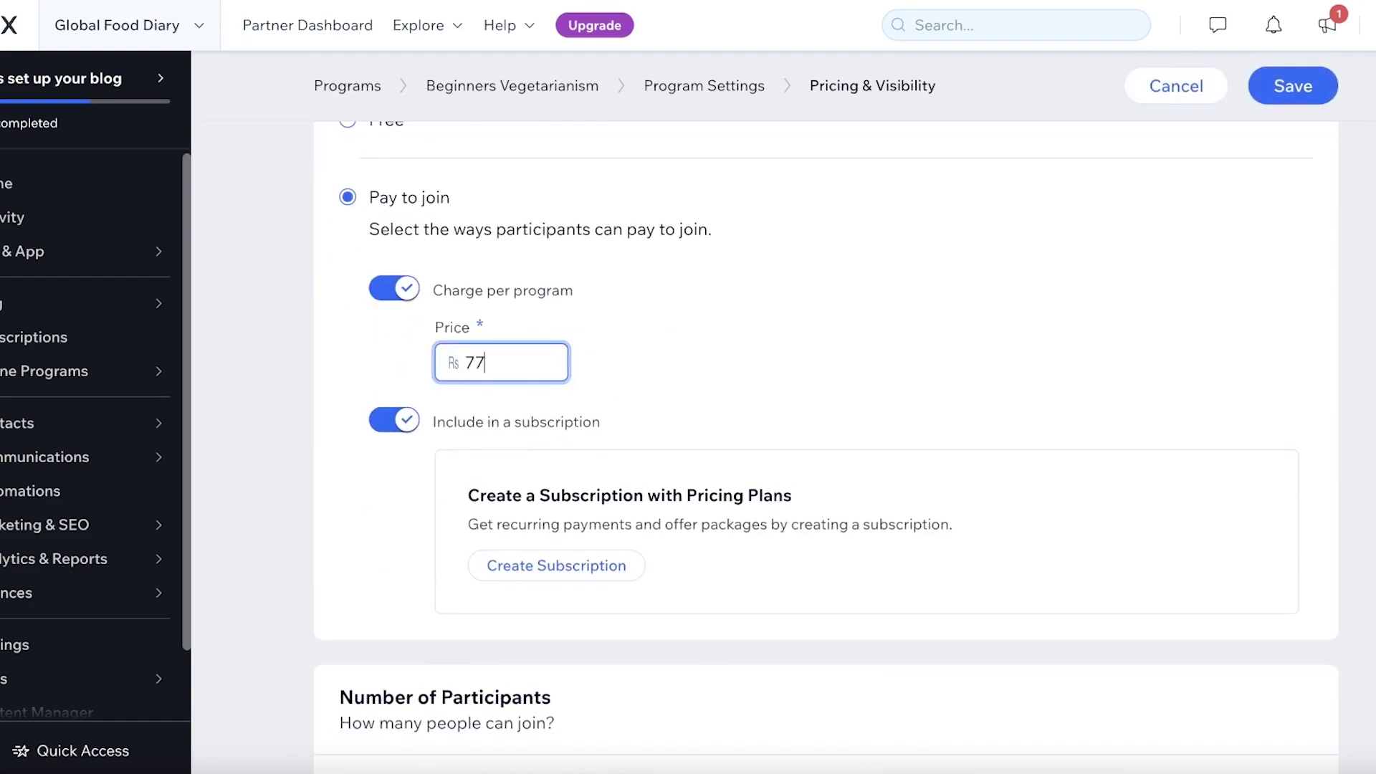
left_click(597, 328)
scroll(759, 329, "down", 1)
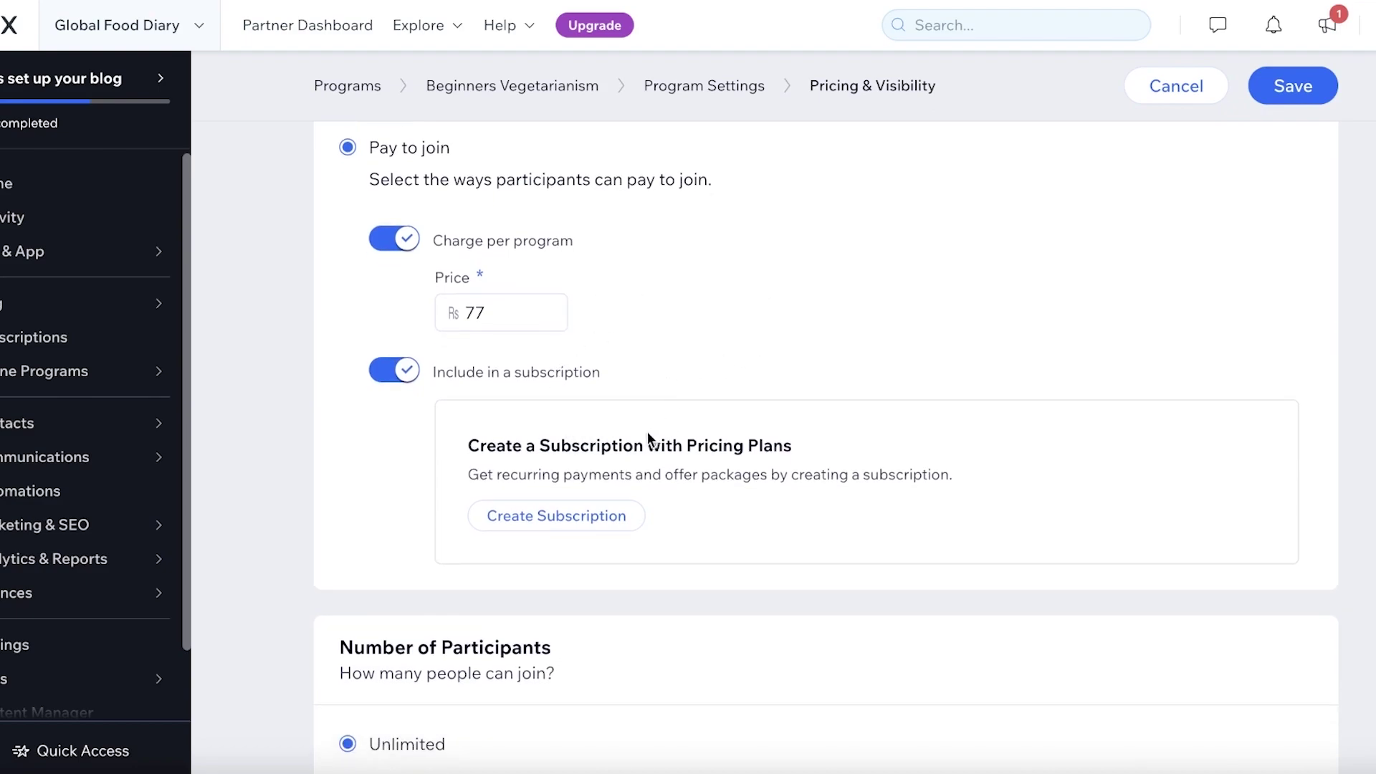
scroll(647, 431, "down", 2)
left_click(395, 241)
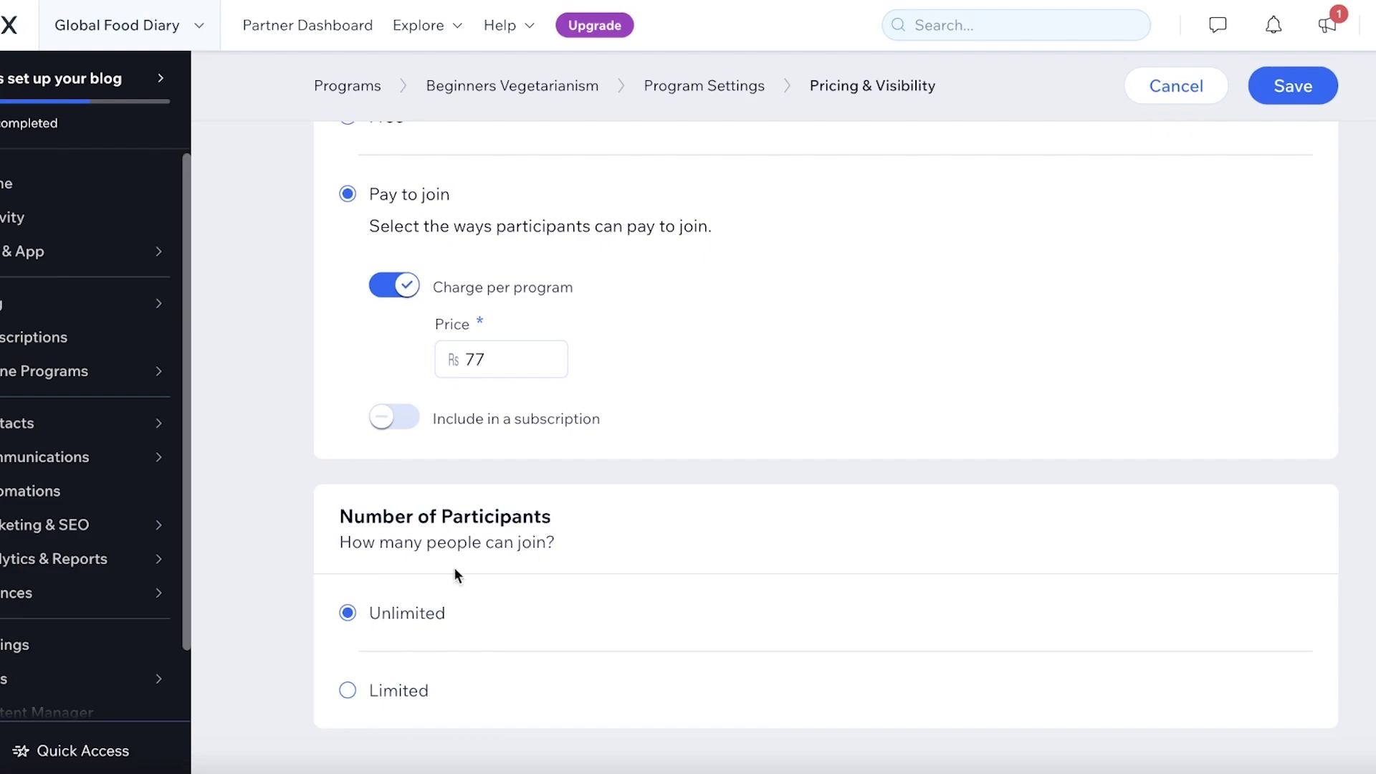
- Limit participants to a maximum of 100 and save the settings
left_click(344, 690)
scroll(557, 583, "down", 1)
left_click(398, 688)
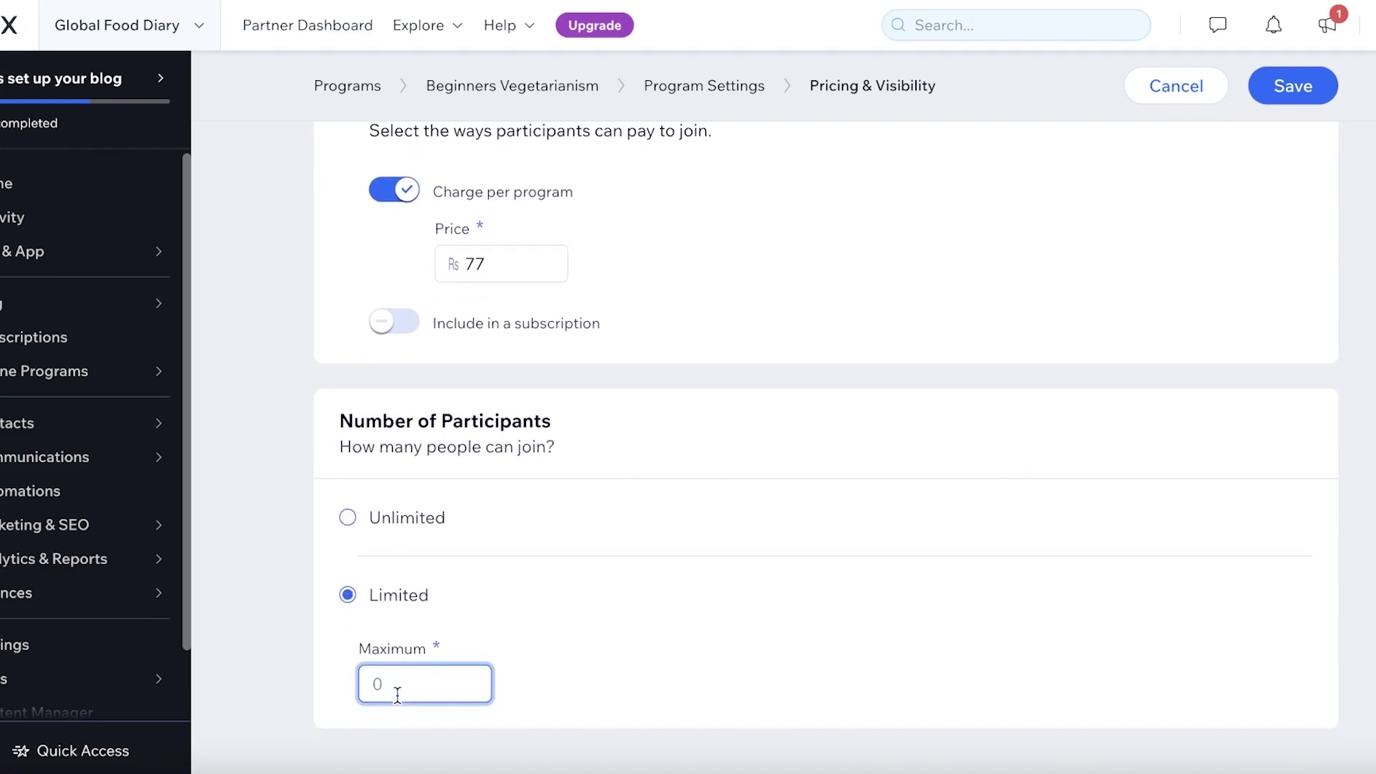
type("100")
left_click(689, 600)
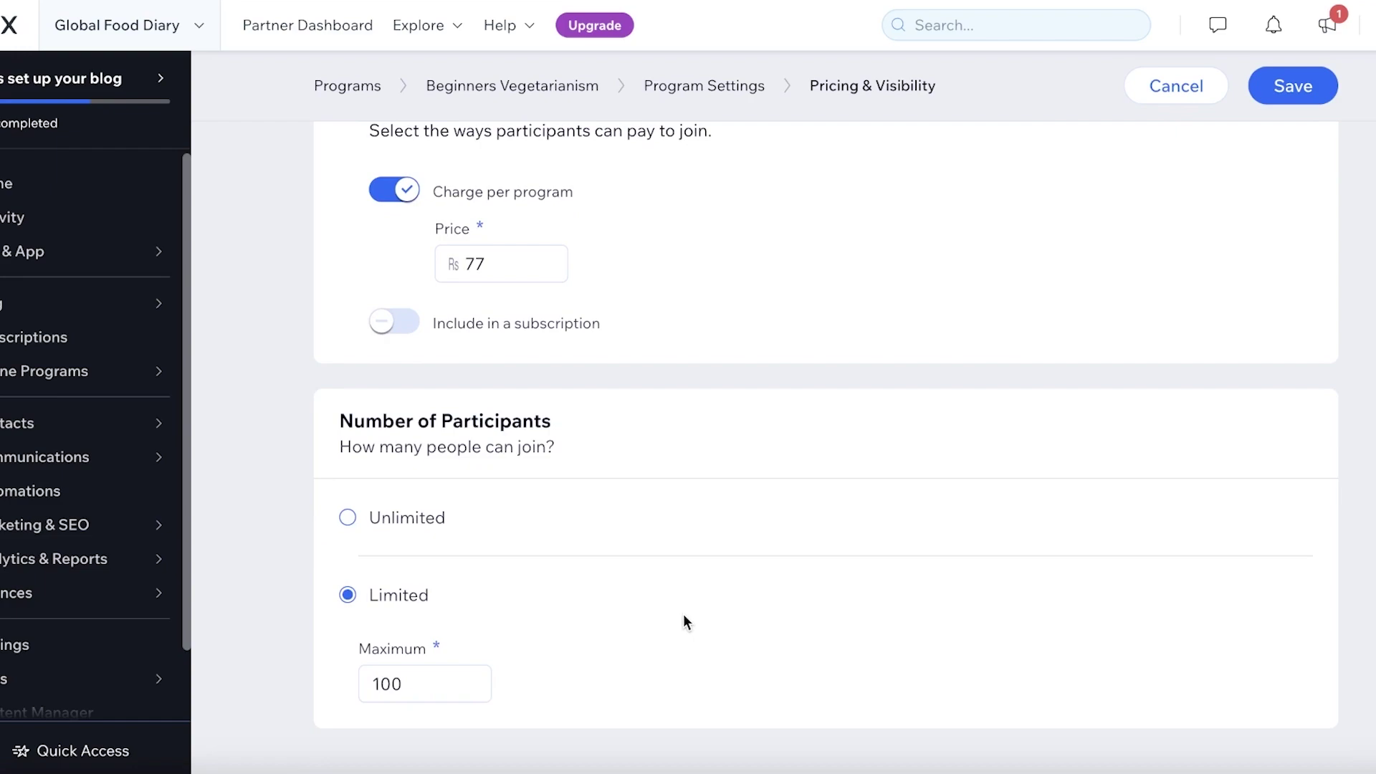
scroll(910, 398, "up", 8)
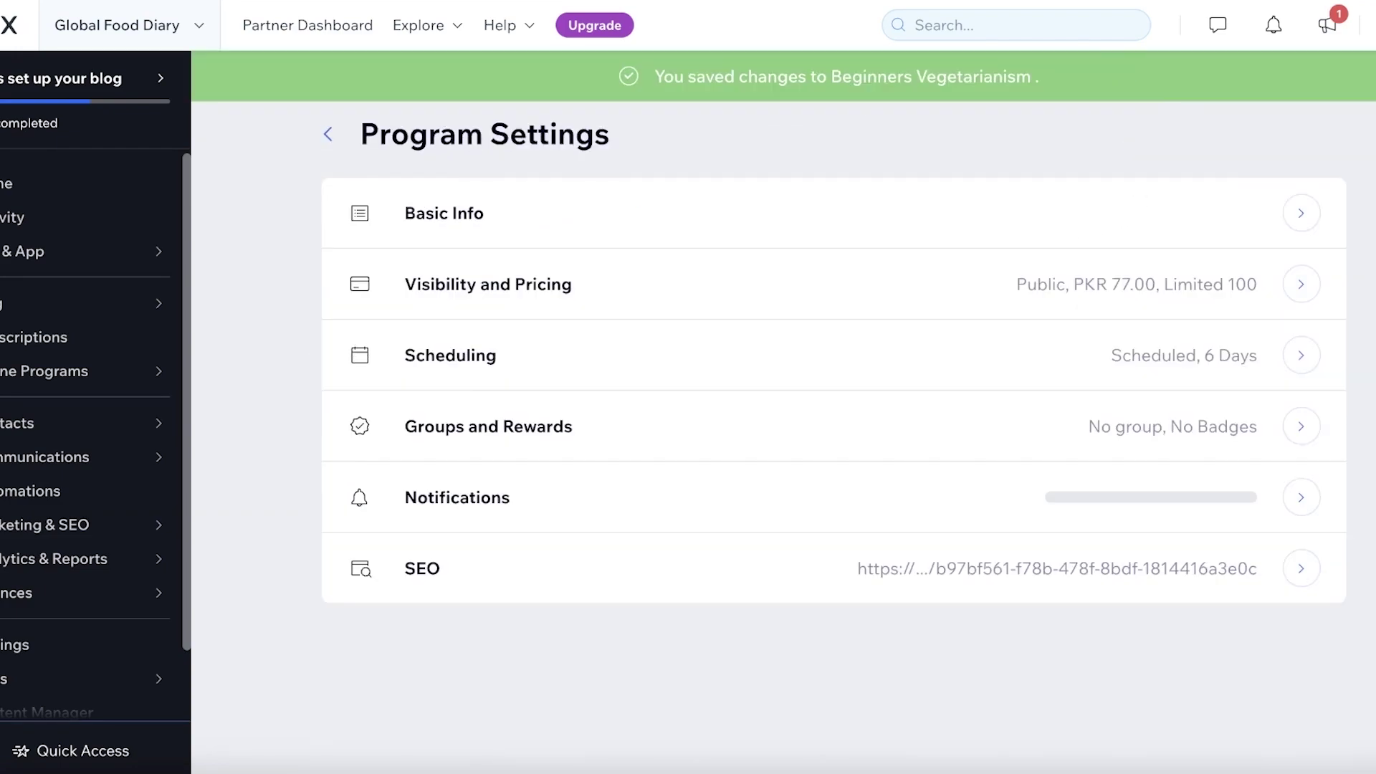
left_click(1268, 139)
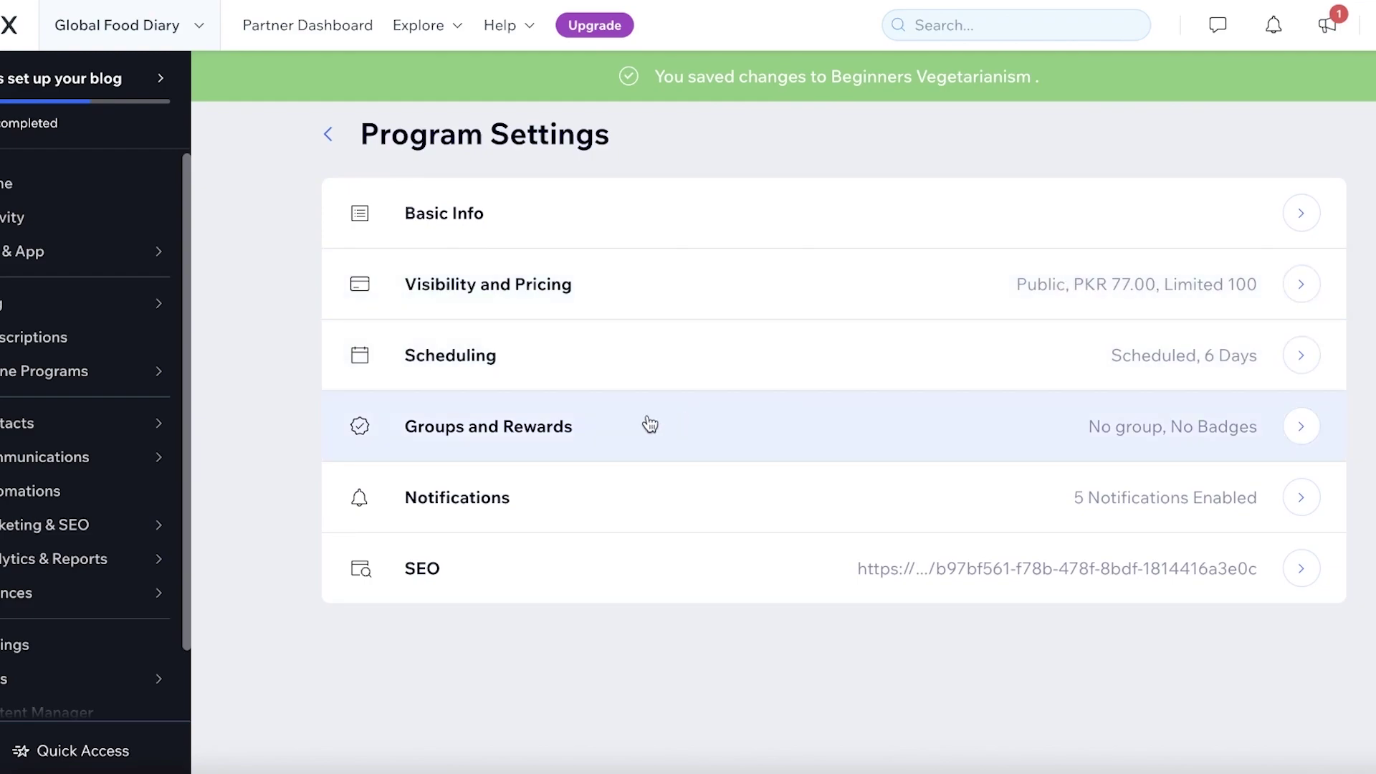
- Abandon adding a new completion badge and return to the Beginners Vegetarianism program overview
left_click(823, 432)
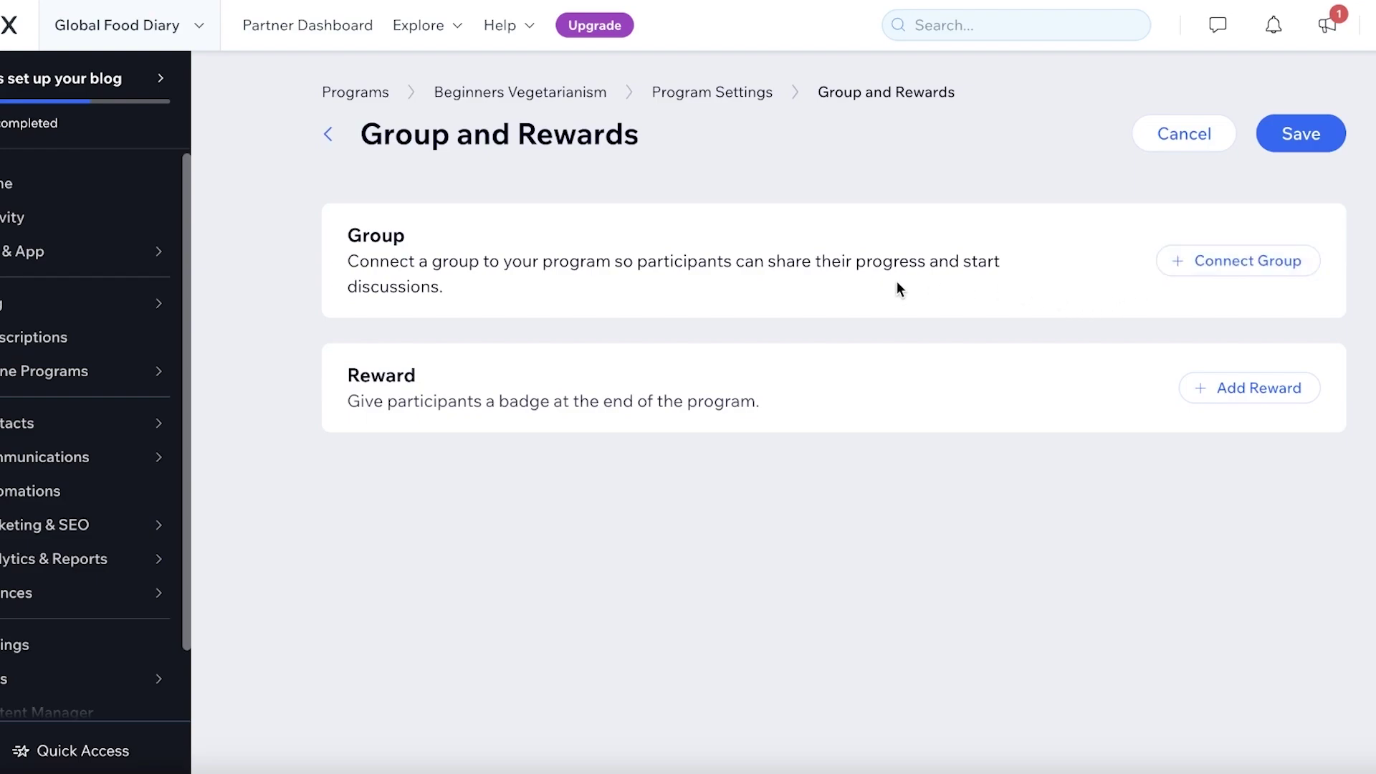
left_click(1230, 389)
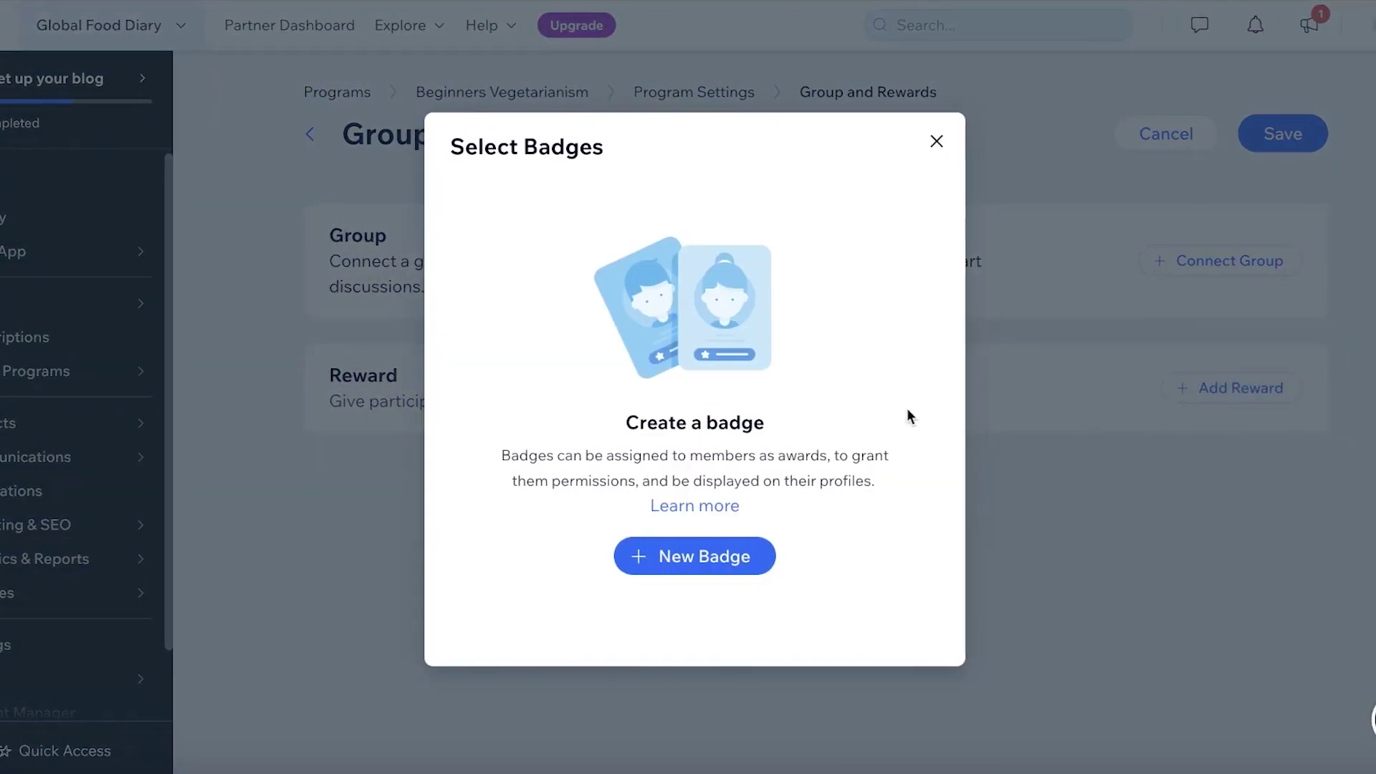
left_click(715, 553)
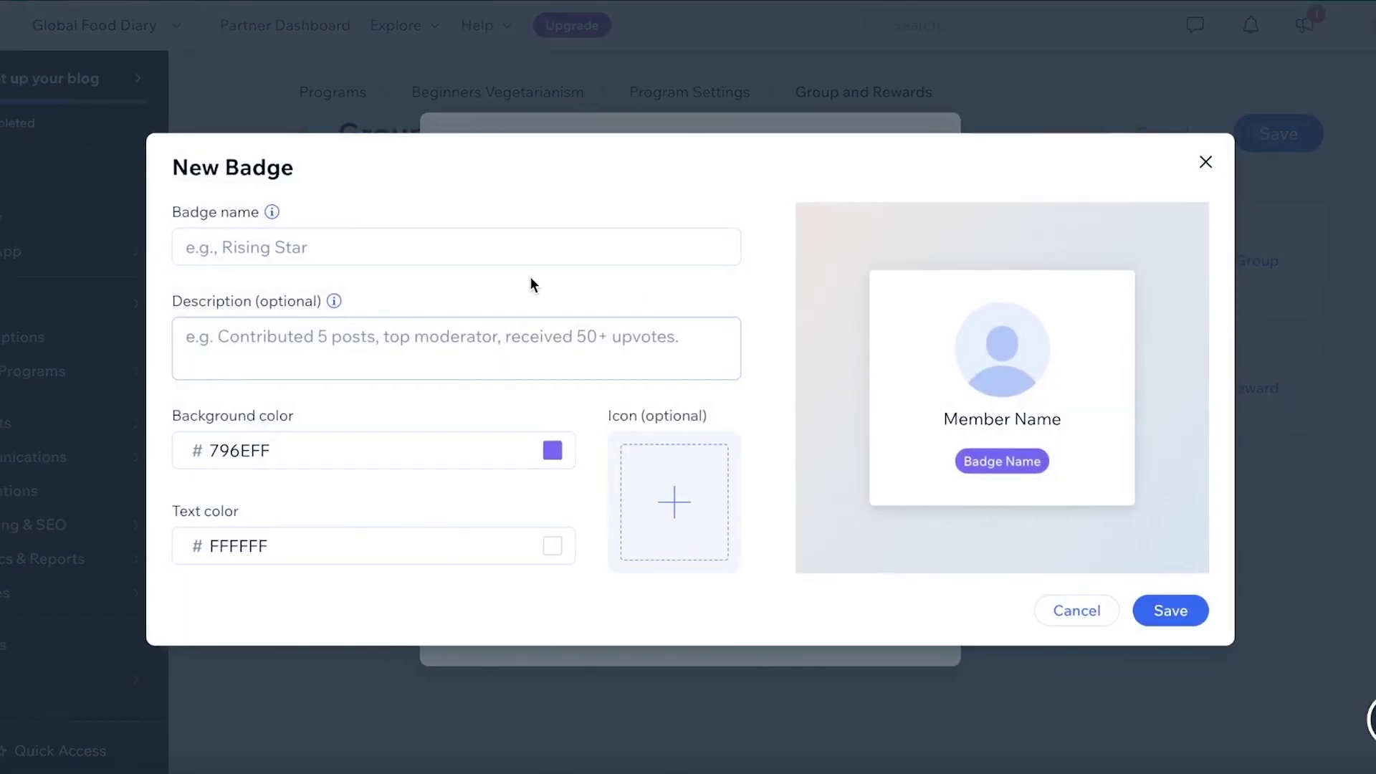
left_click(502, 250)
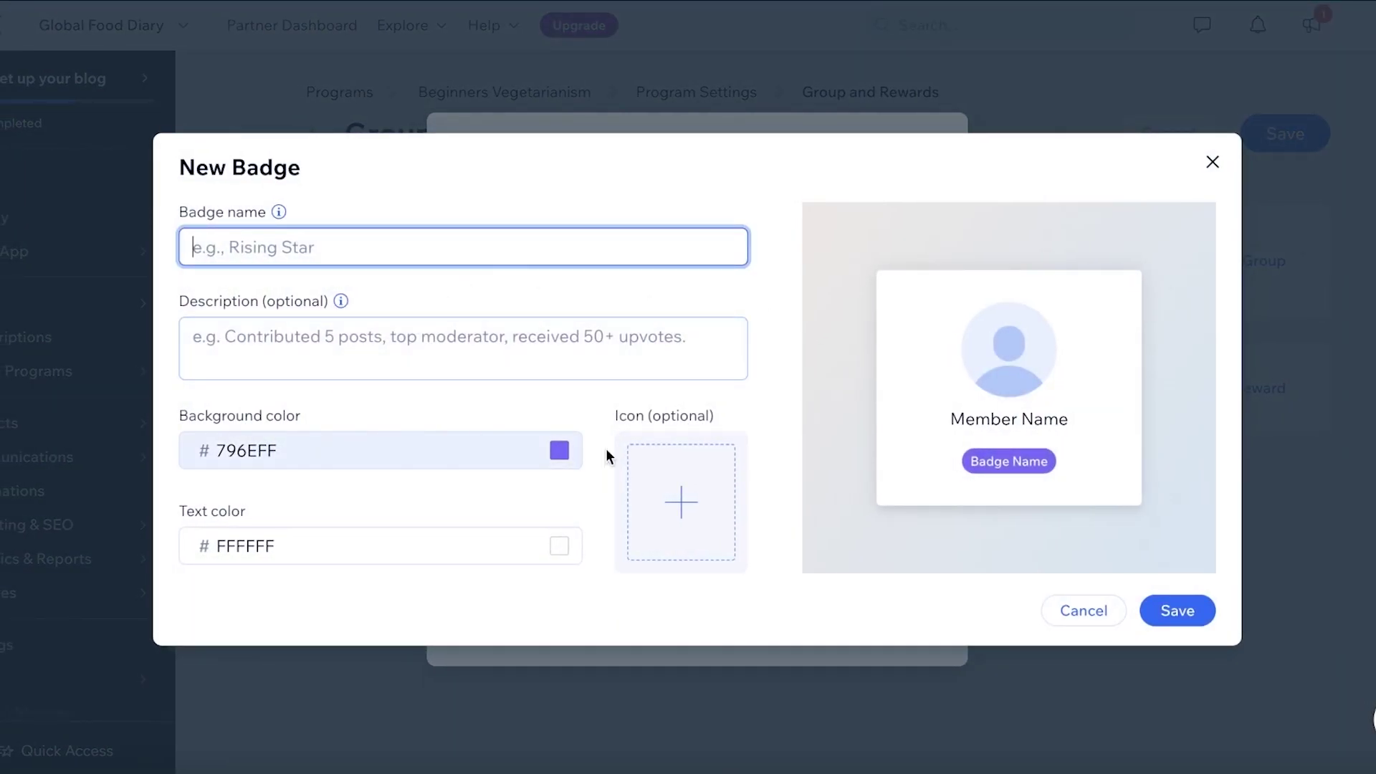
left_click(1213, 162)
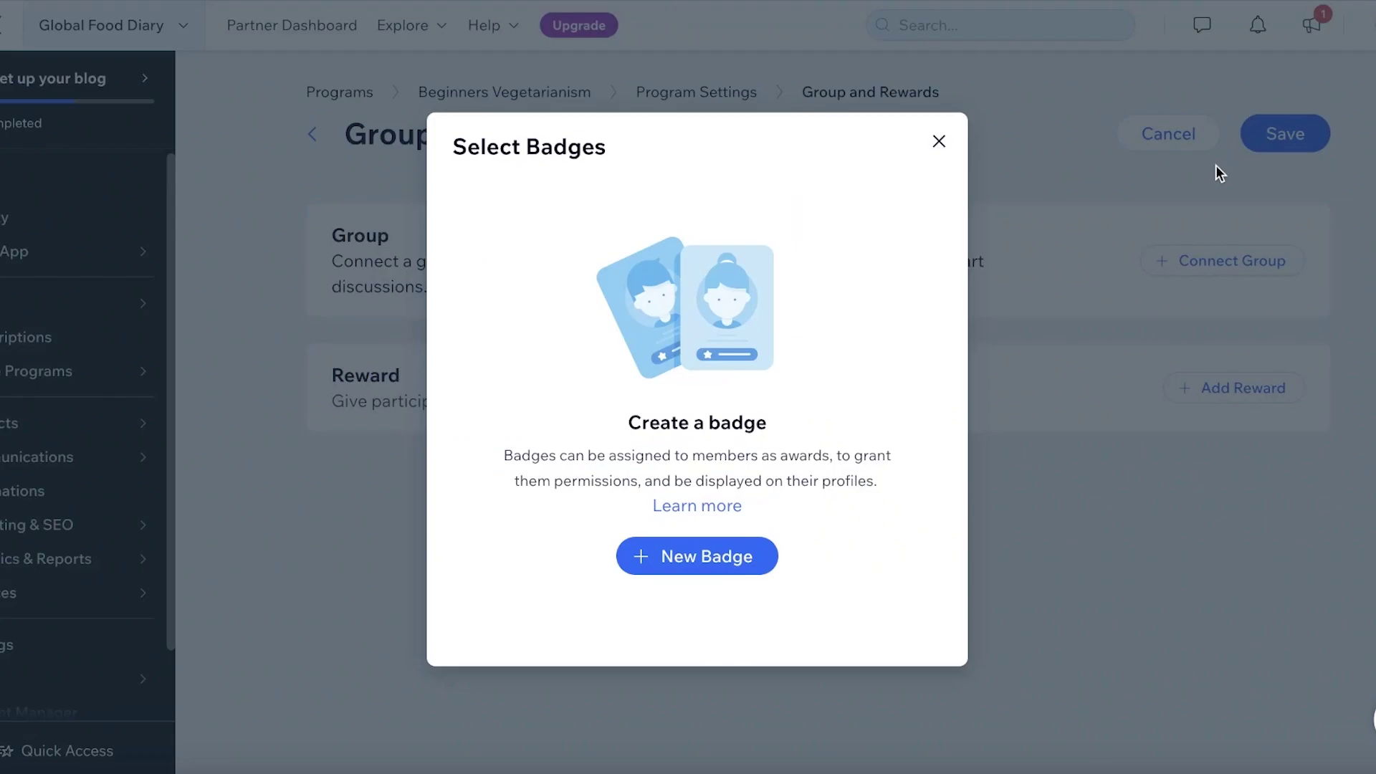
left_click(939, 143)
left_click(682, 92)
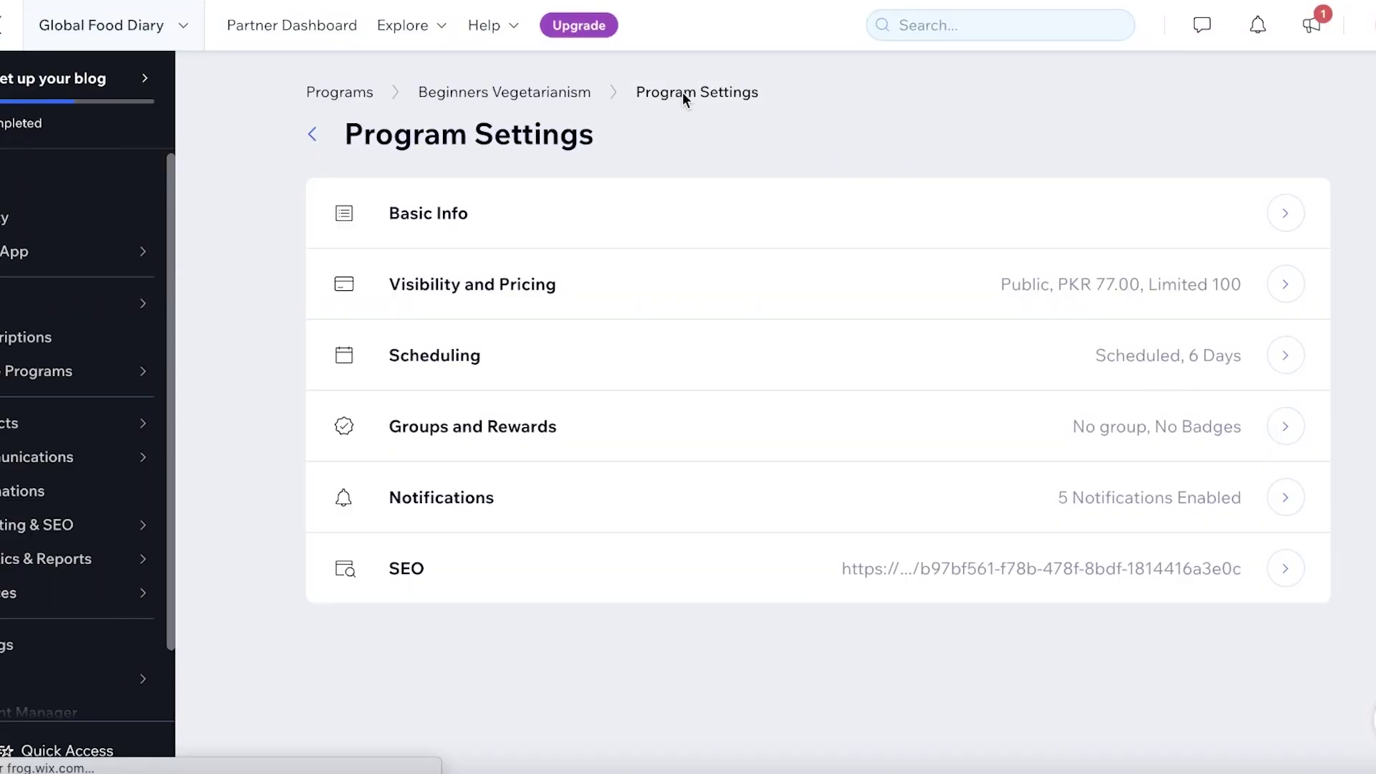
left_click(509, 100)
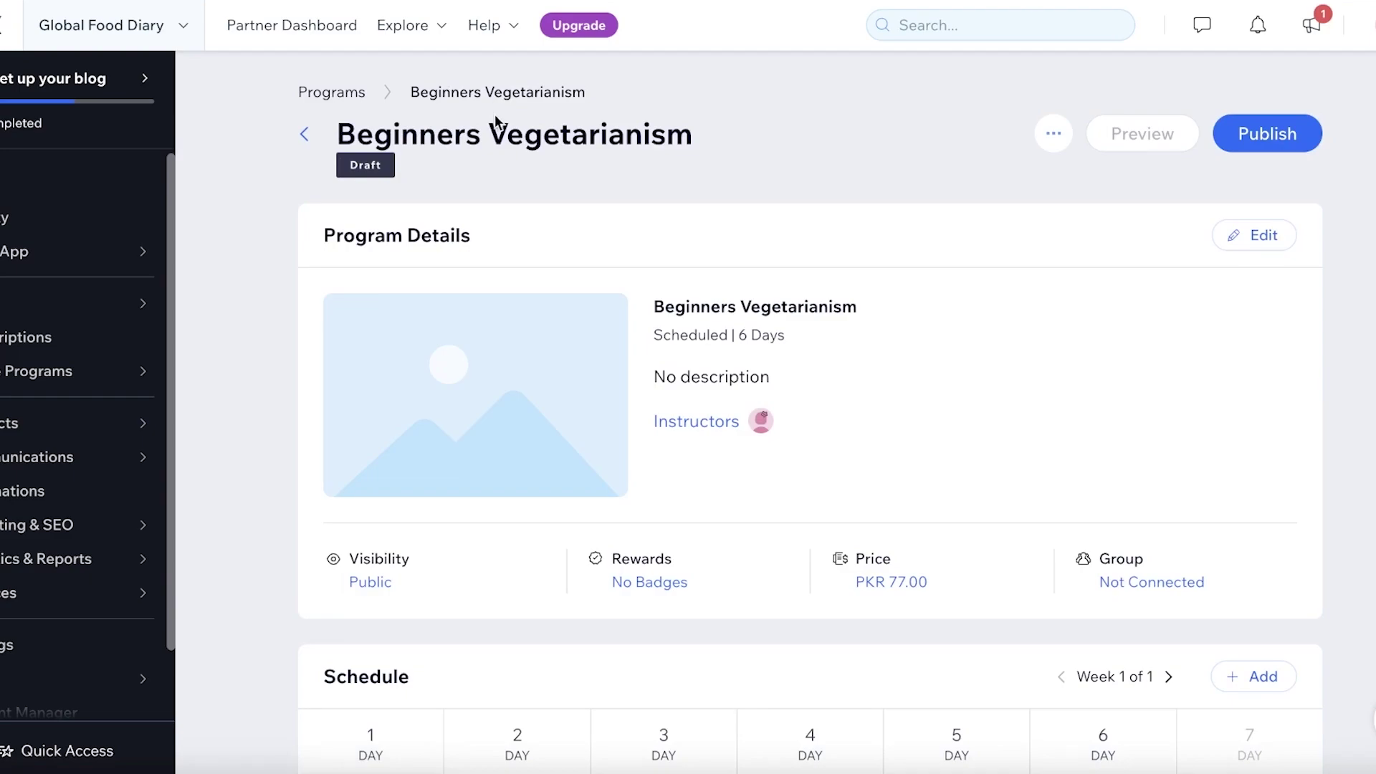
- Publish the Beginners Vegetarianism program, then view the live site from the Editor's Publish menu
left_click(1303, 135)
left_click(912, 476)
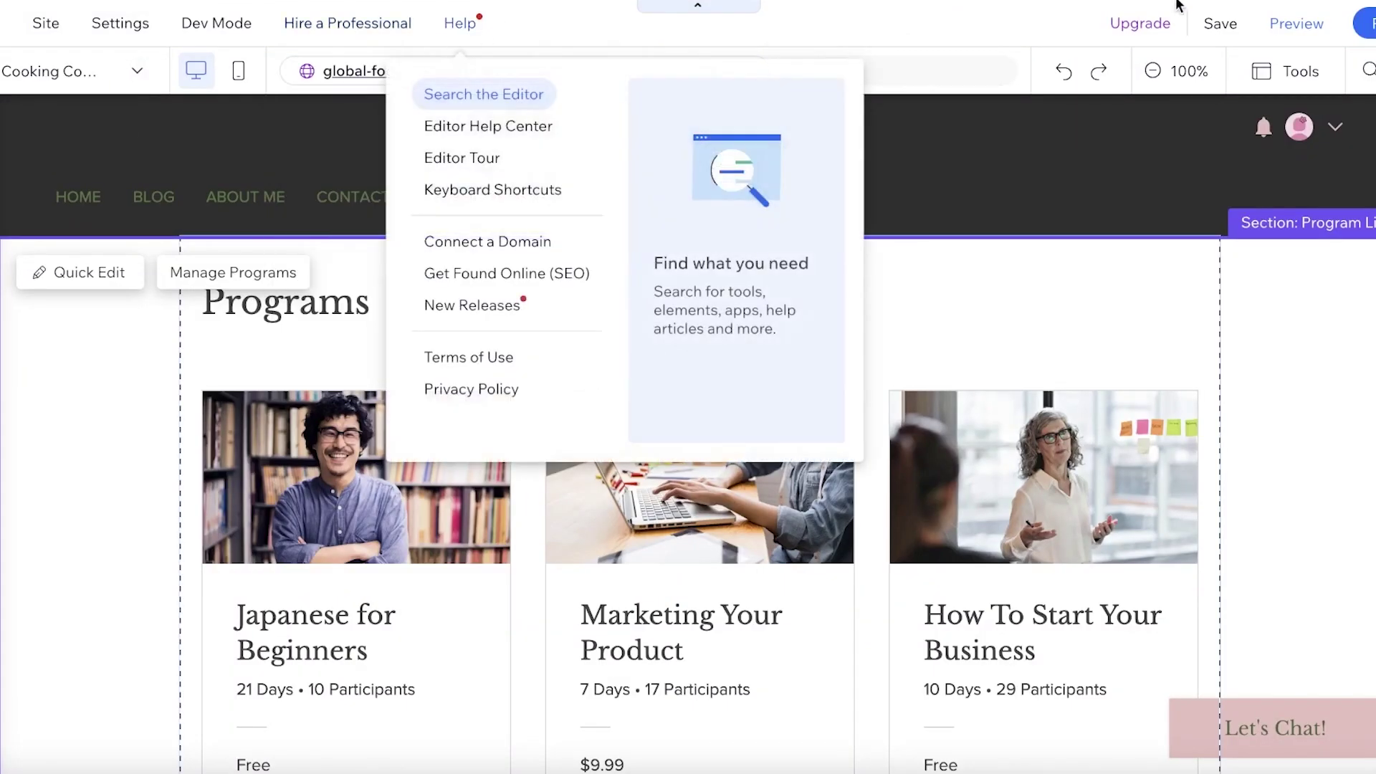
mouse_move(1196, 36)
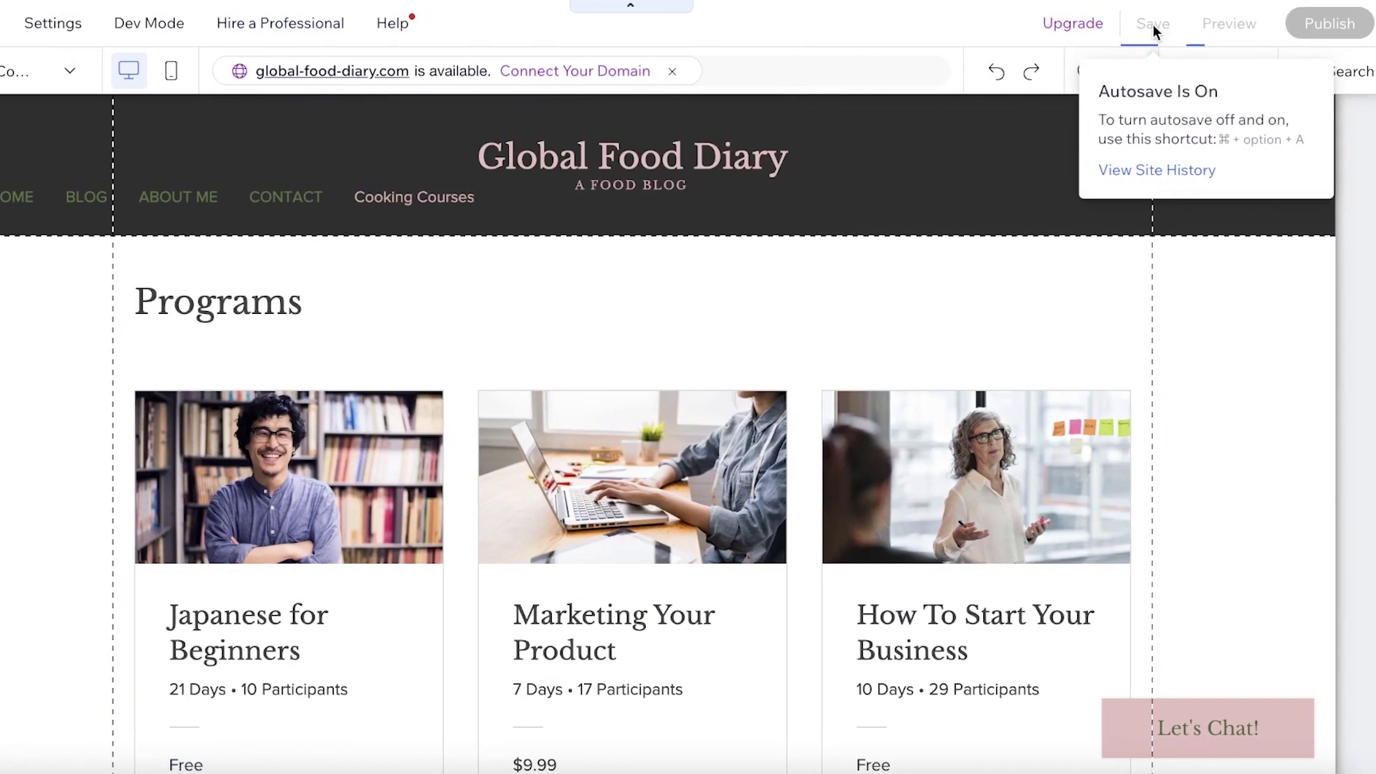
mouse_move(1358, 27)
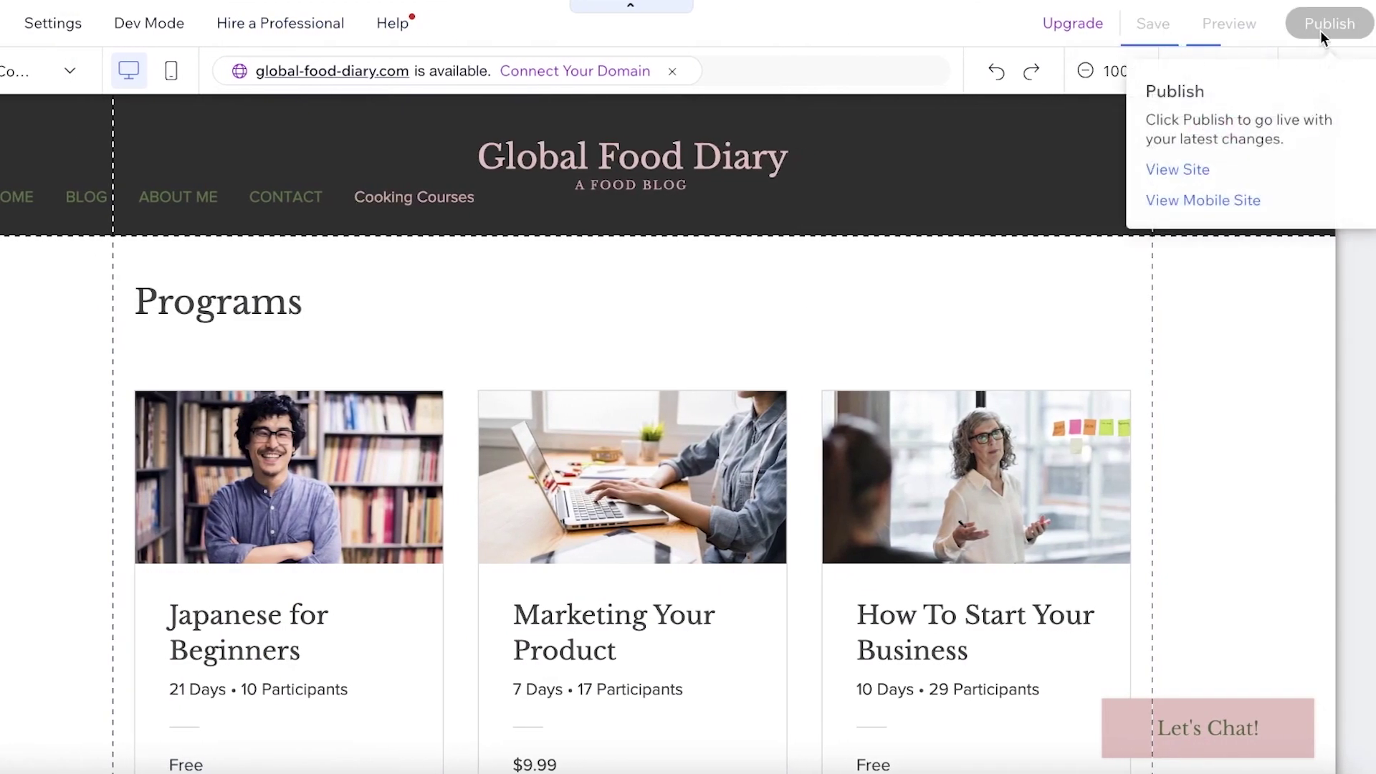
left_click(1177, 169)
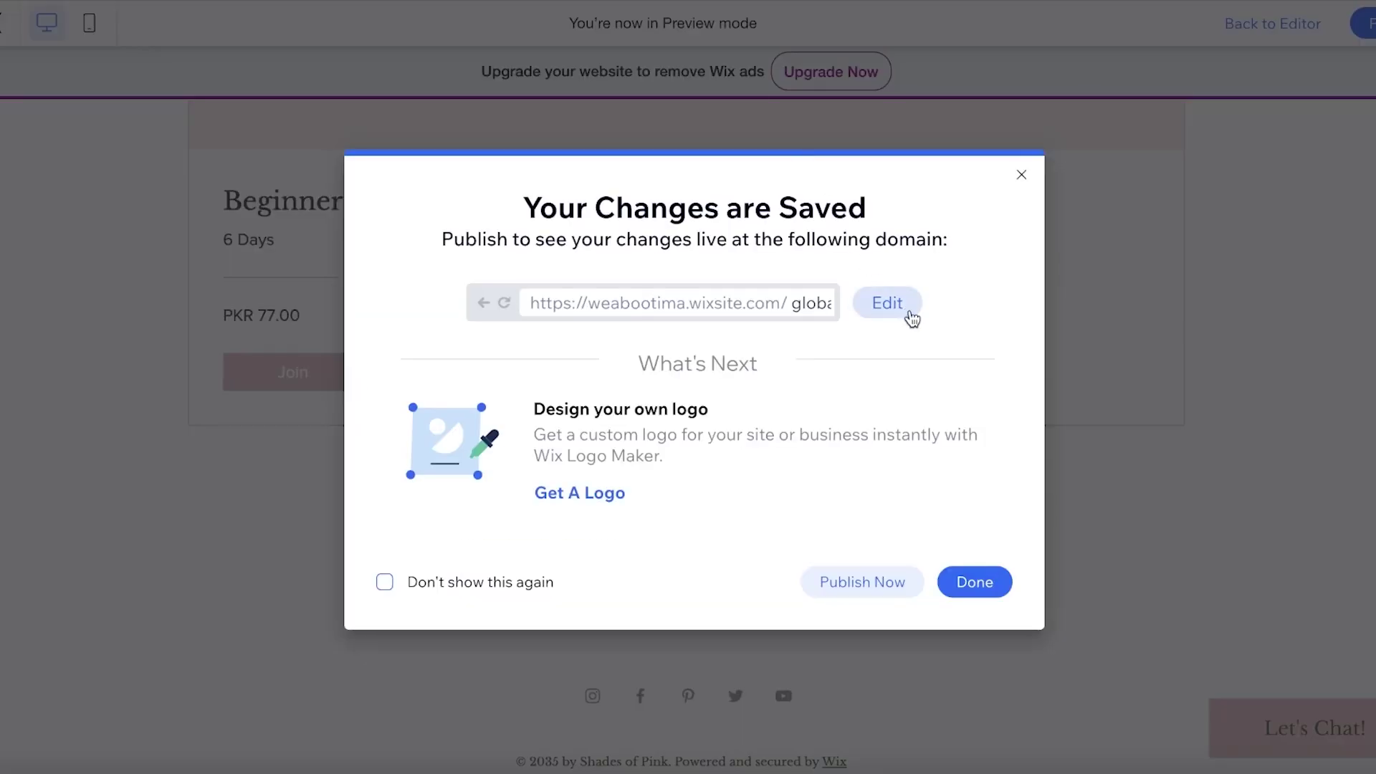
- In the site preview, go to Cooking Courses and open the Beginners Vegetarianism program page
left_click(1022, 174)
scroll(1007, 229, "up", 5)
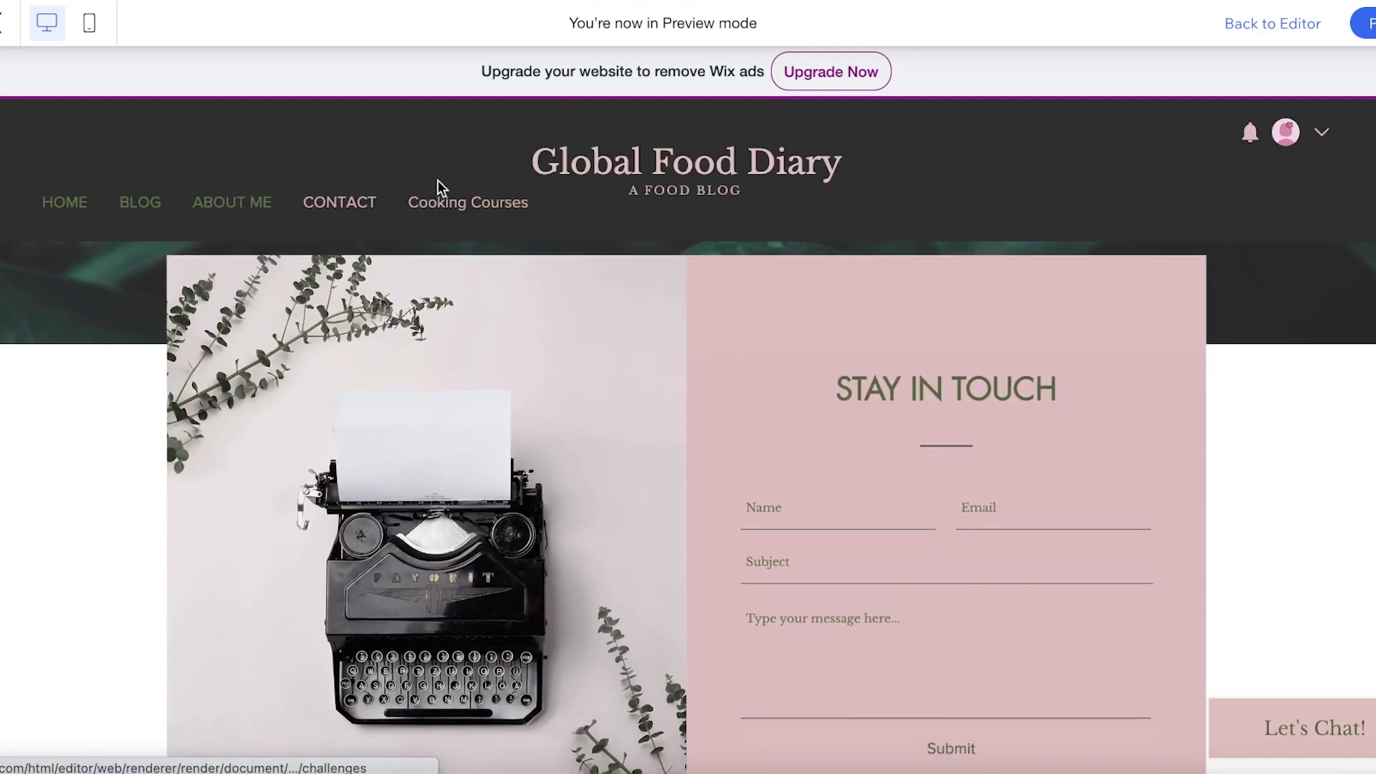
left_click(443, 205)
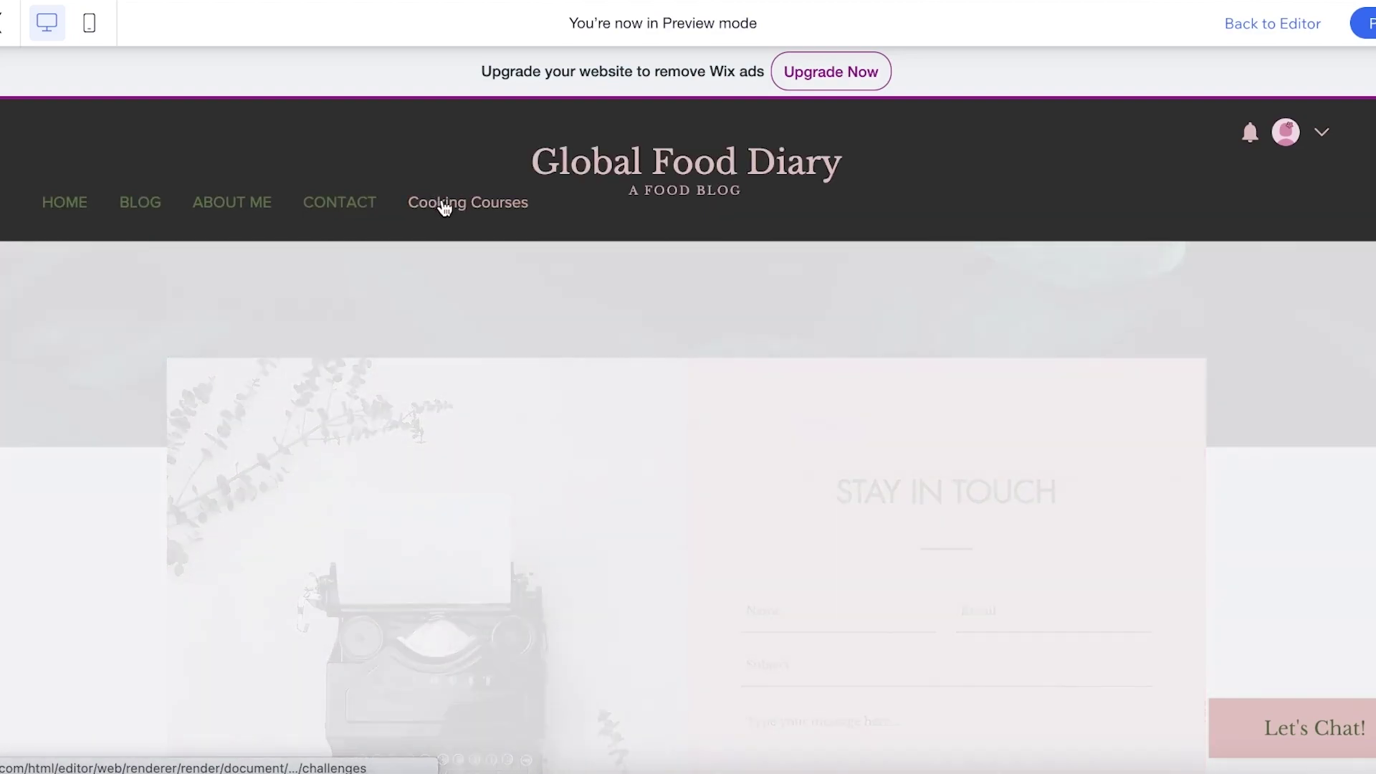
scroll(651, 422, "down", 2)
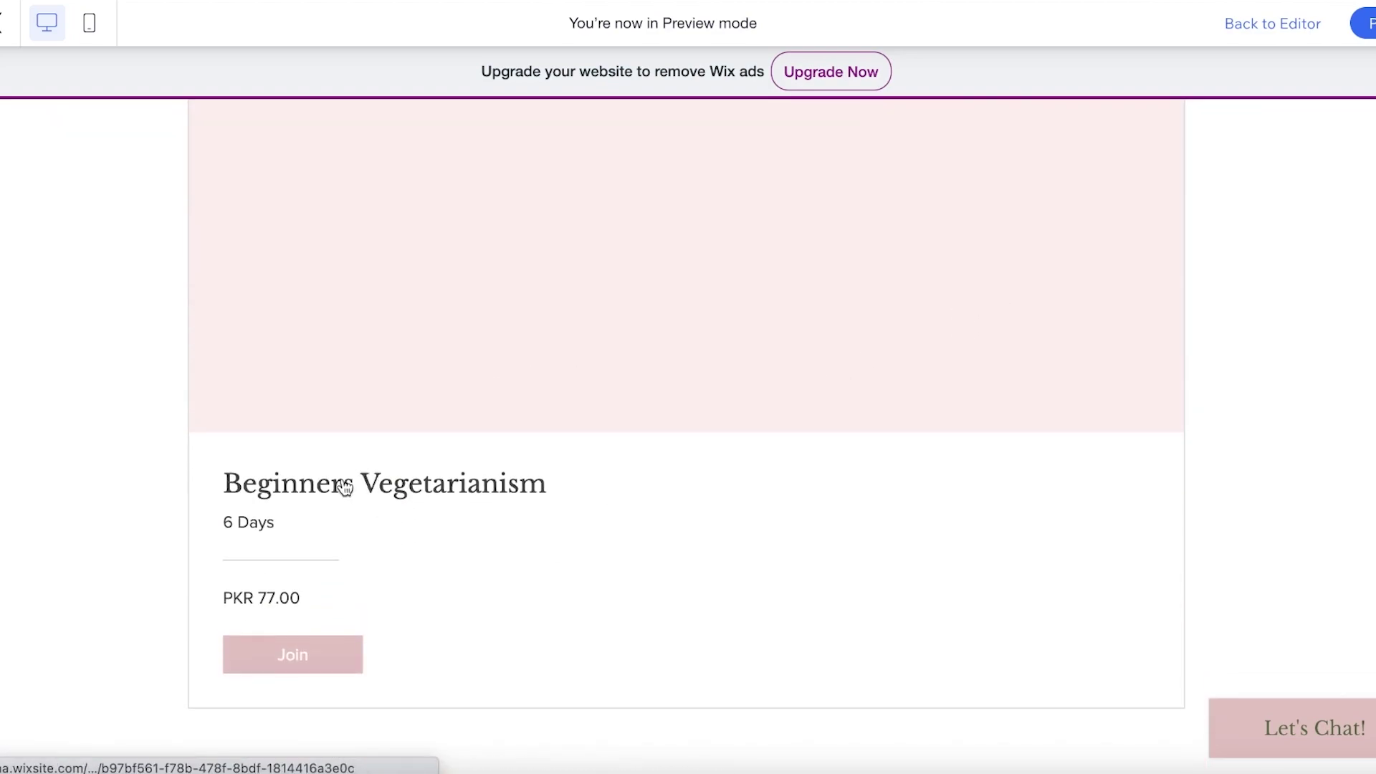
left_click(343, 495)
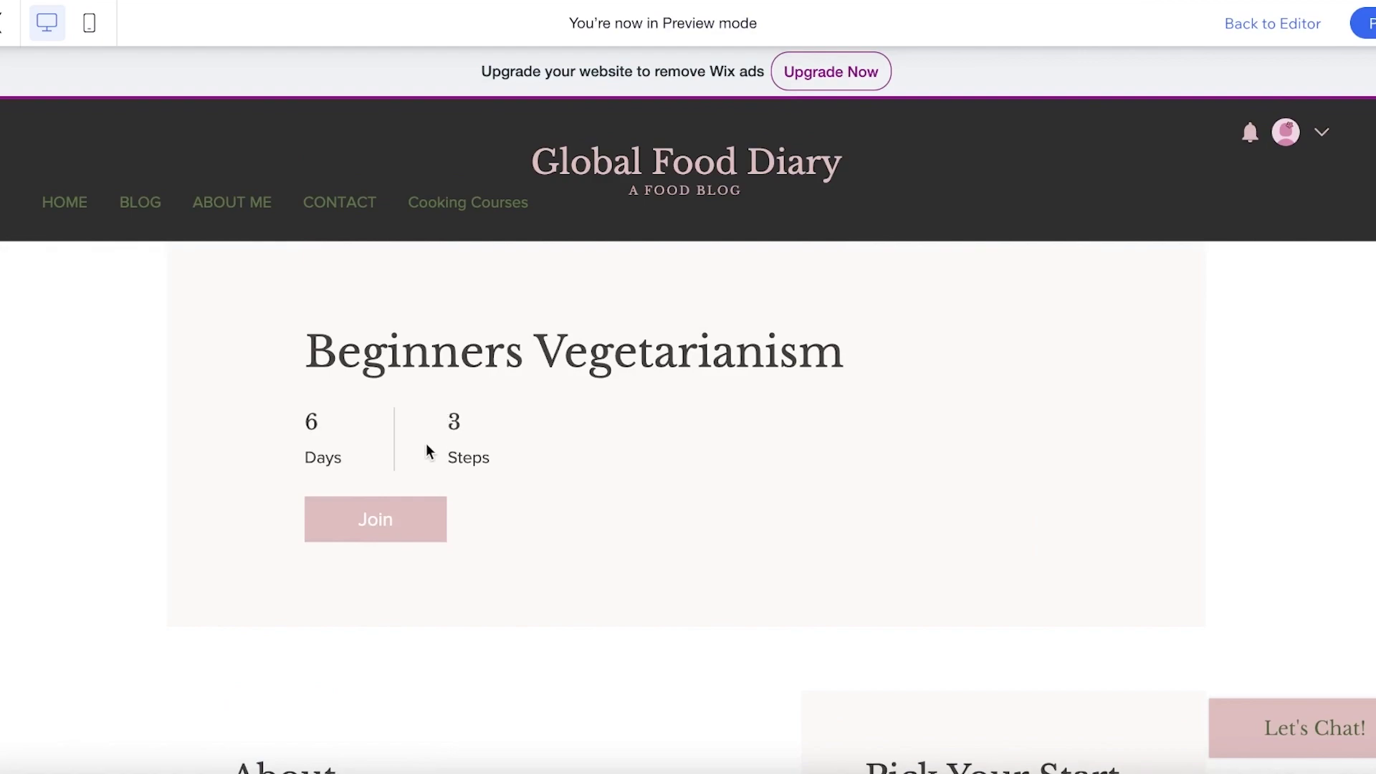
- Try joining the program and pick 17 February 2023 as the start date
left_click(383, 522)
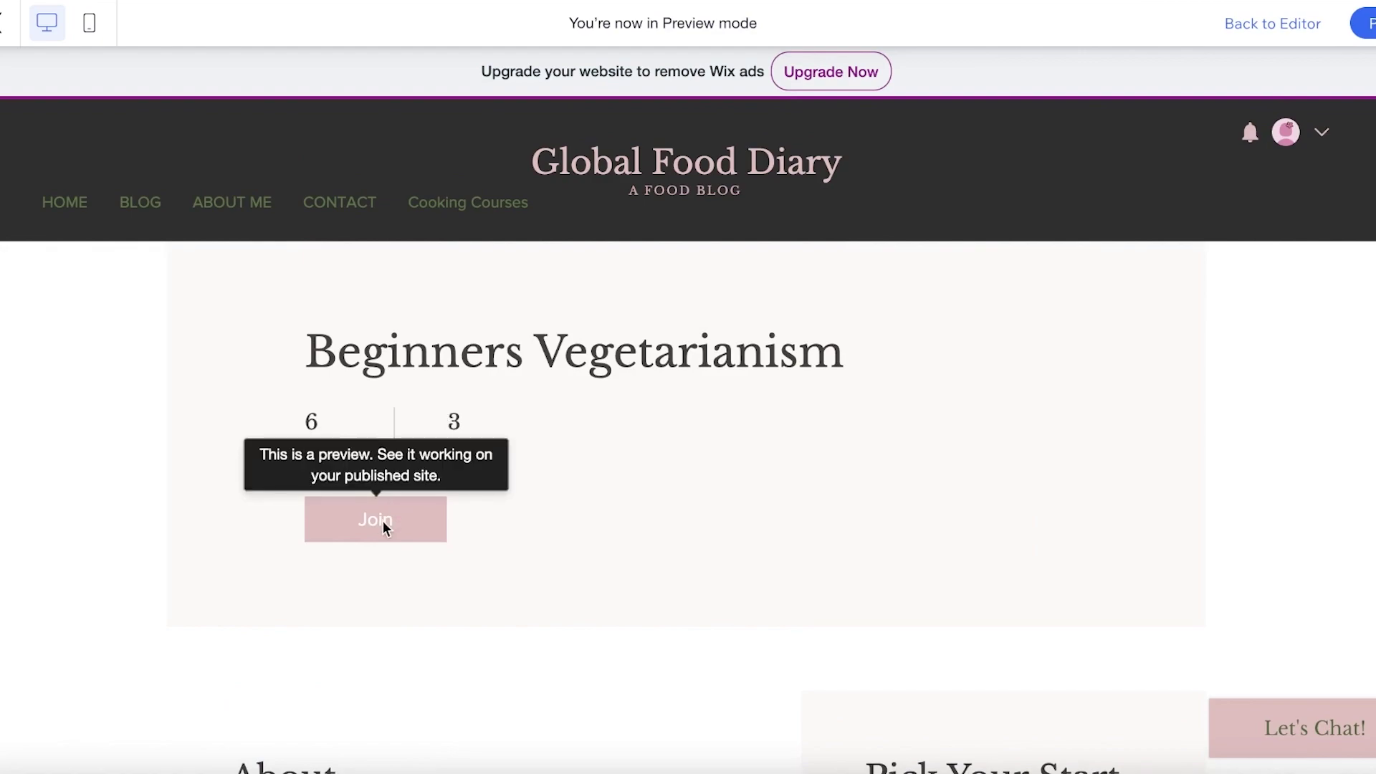
scroll(961, 416, "down", 10)
scroll(961, 416, "up", 6)
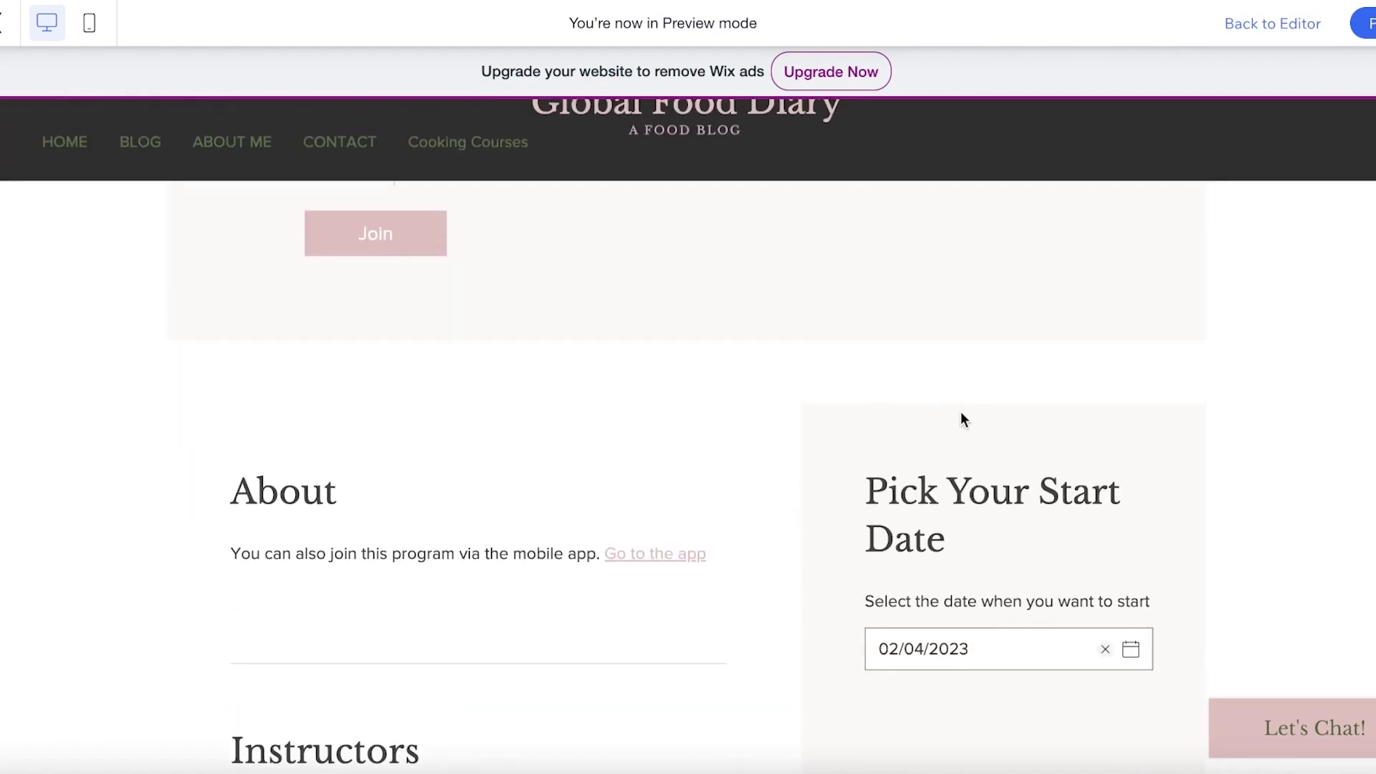
scroll(961, 414, "down", 4)
left_click(960, 405)
left_click(1055, 614)
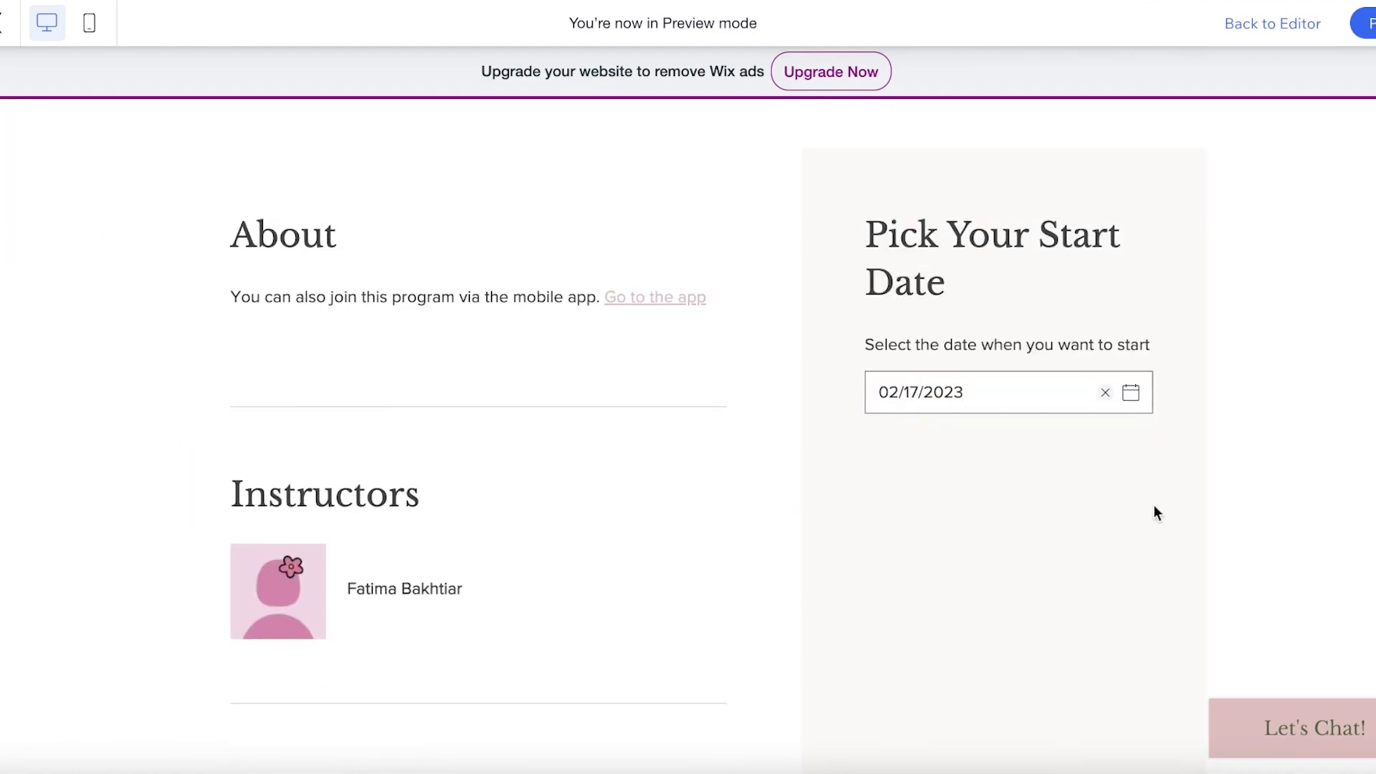
scroll(1348, 399, "up", 8)
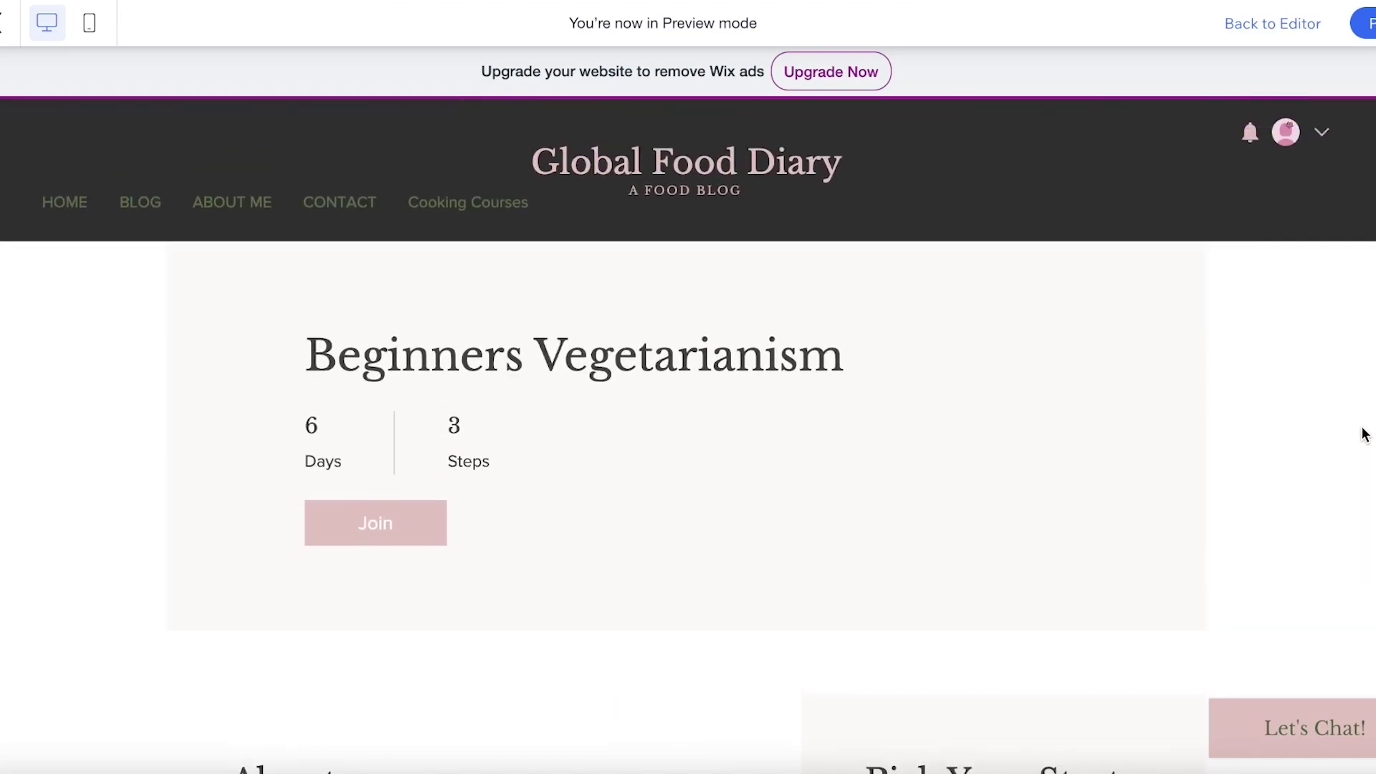
scroll(1357, 434, "down", 3)
scroll(1357, 433, "up", 3)
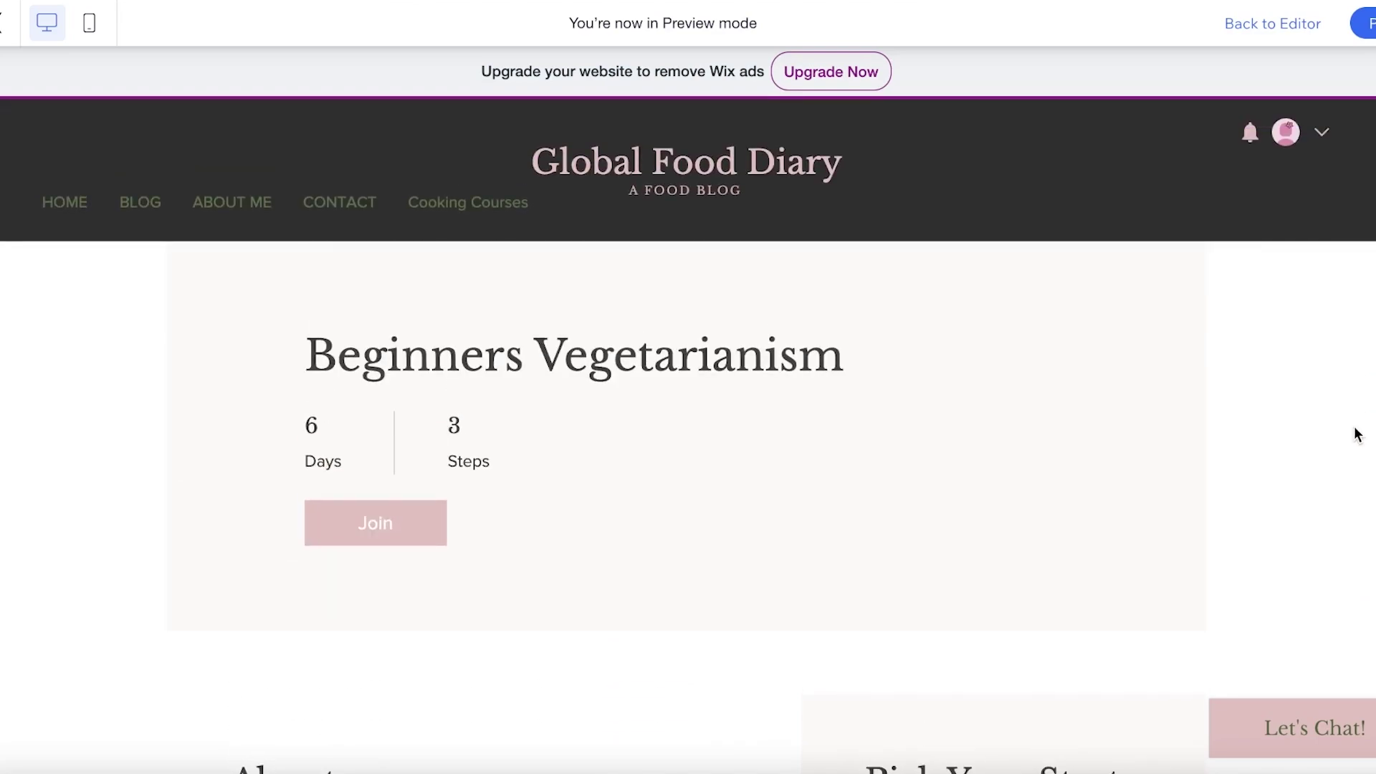